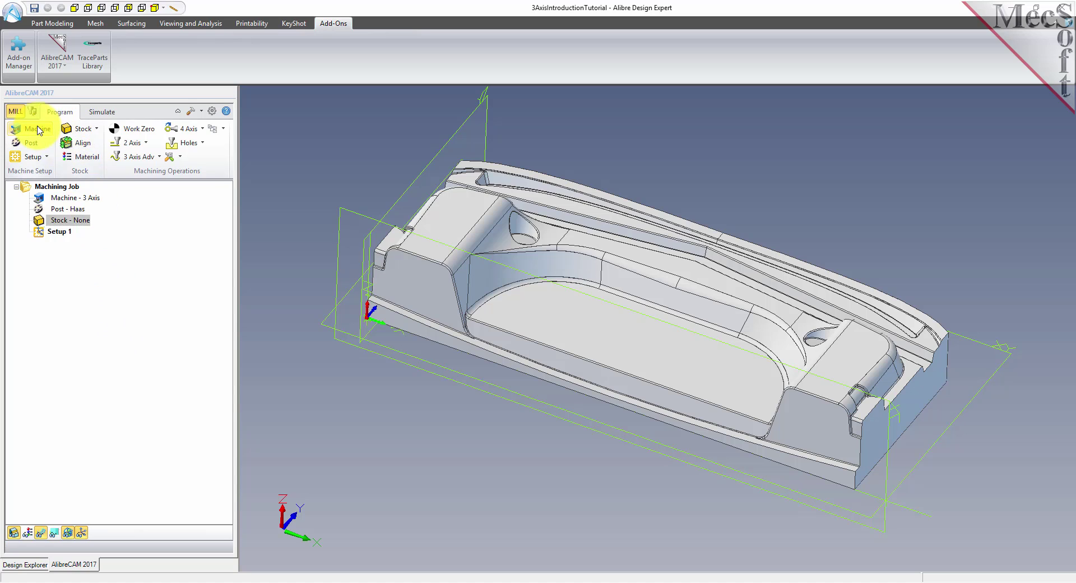
Define the machine tool manually as a 3 Axis machine for the machining job
{"action": "left_click", "coordinate": [36, 131]}
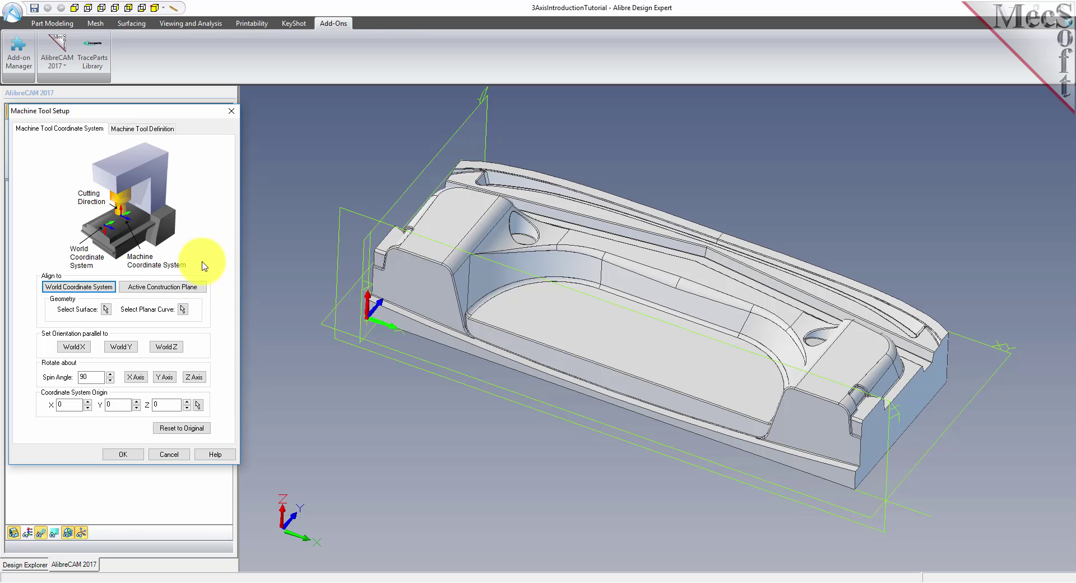
{"action": "left_click", "coordinate": [147, 130]}
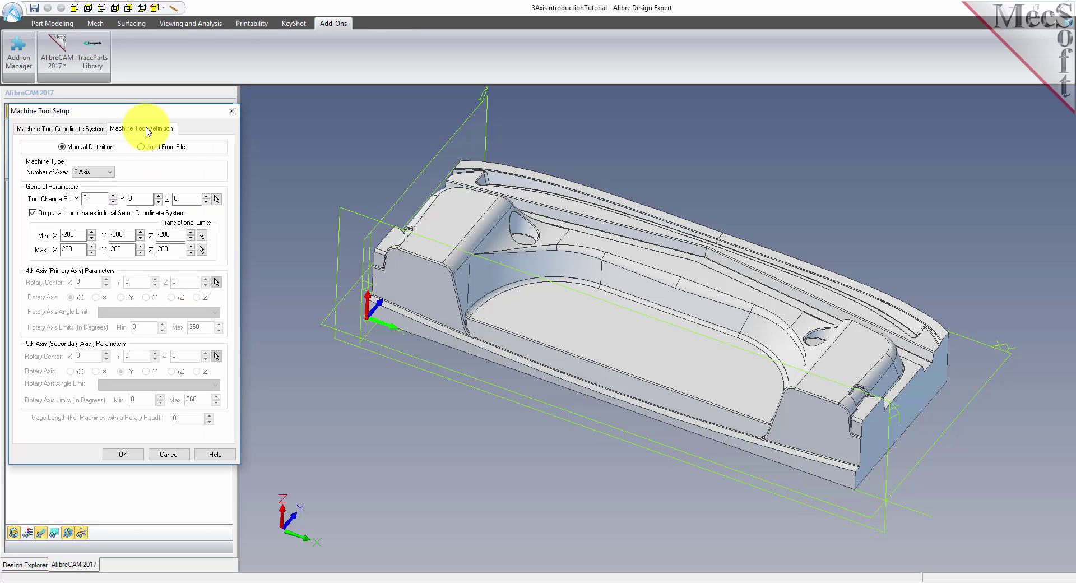
{"action": "left_click", "coordinate": [111, 172]}
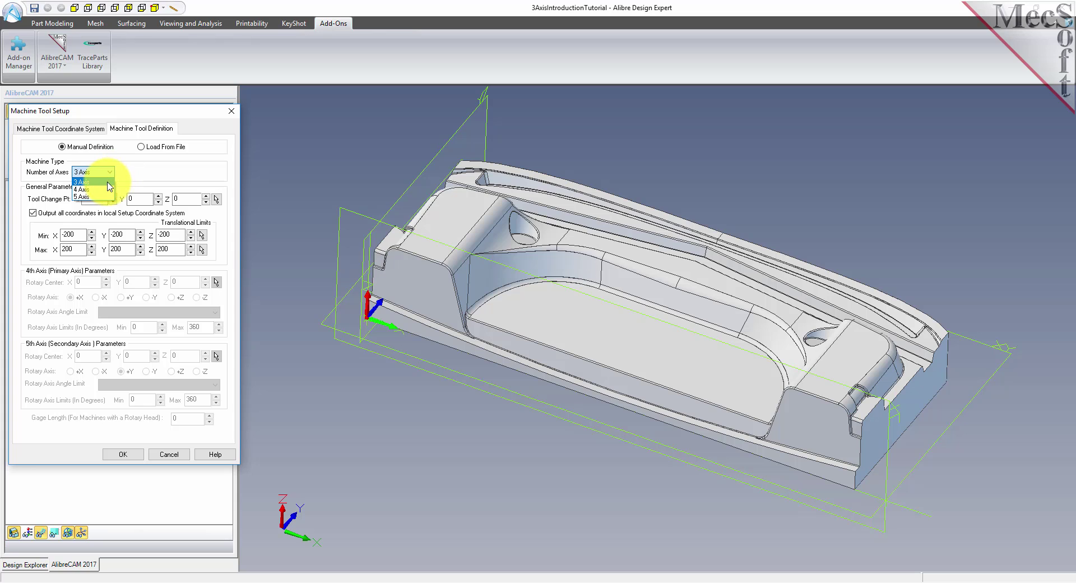
{"action": "left_click", "coordinate": [106, 181]}
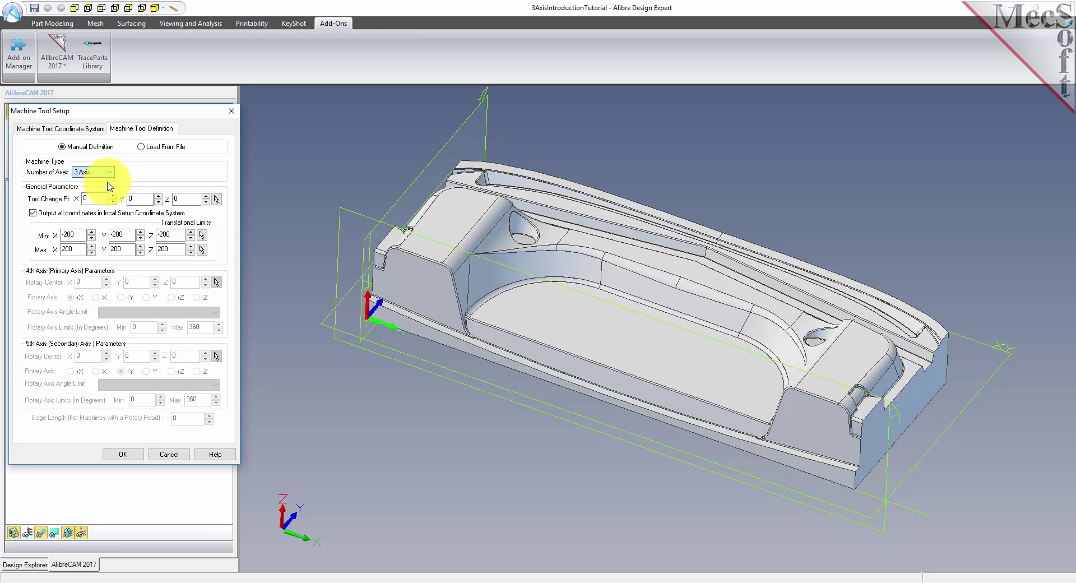
{"action": "left_click", "coordinate": [127, 454]}
{"action": "left_click", "coordinate": [63, 197]}
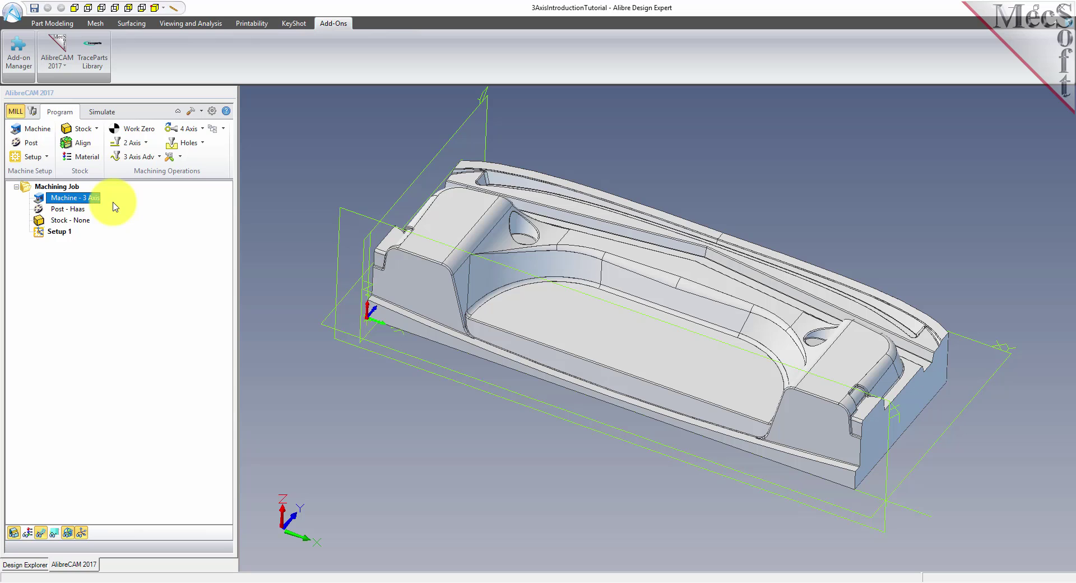
Set the current post-processor to Haas with .nc as the posted file extension
{"action": "left_click", "coordinate": [32, 144]}
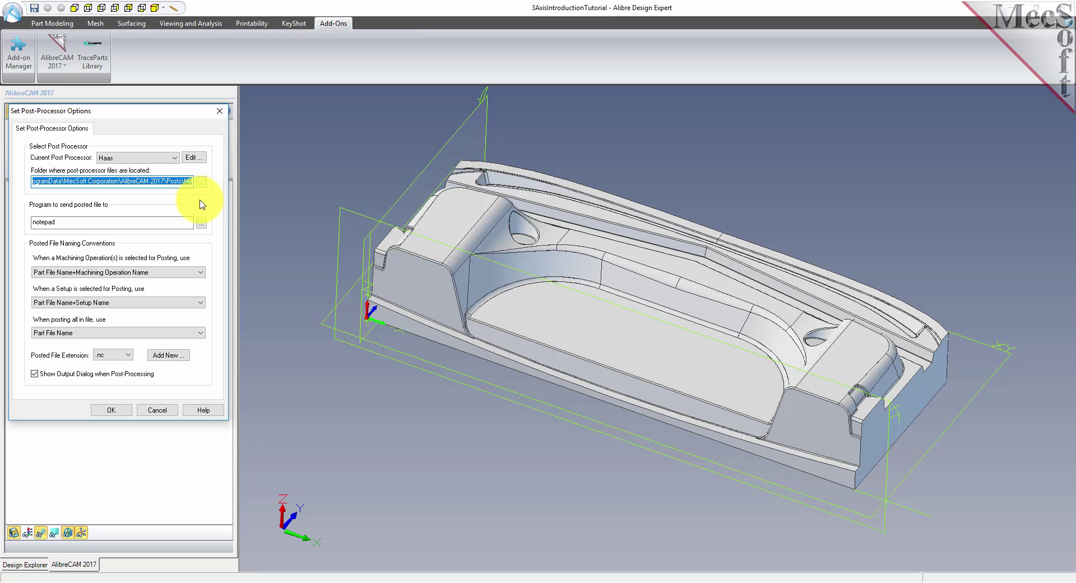
{"action": "left_click", "coordinate": [174, 157]}
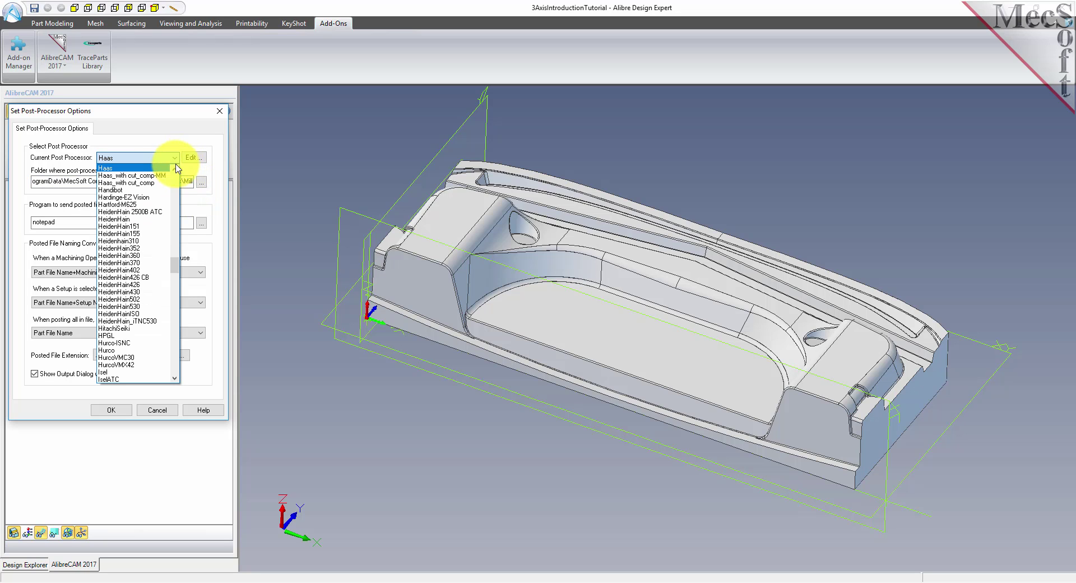
{"action": "left_click_drag", "start_coordinate": [176, 264], "coordinate": [176, 252]}
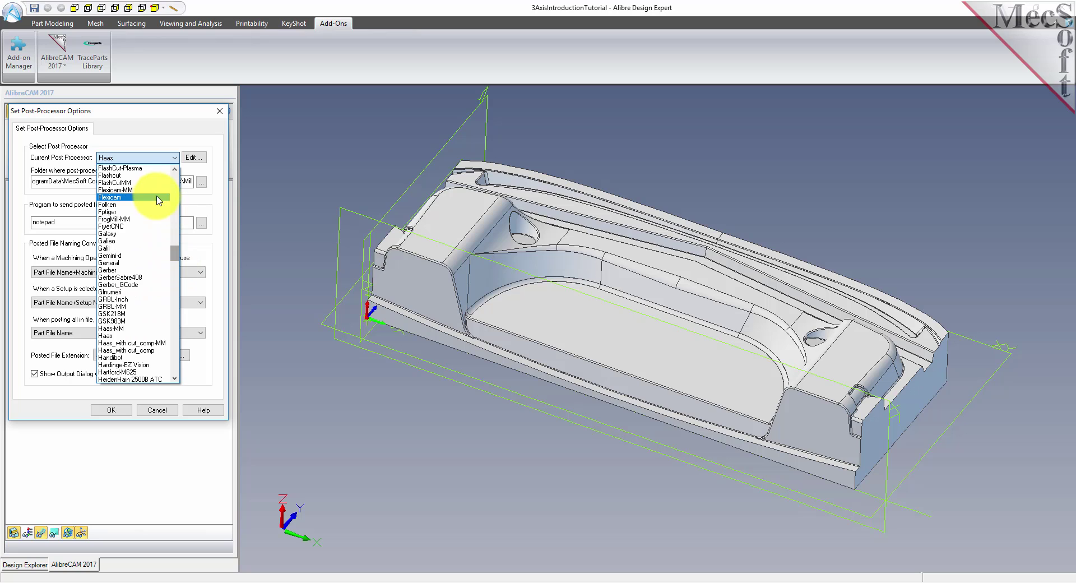
{"action": "left_click", "coordinate": [132, 336]}
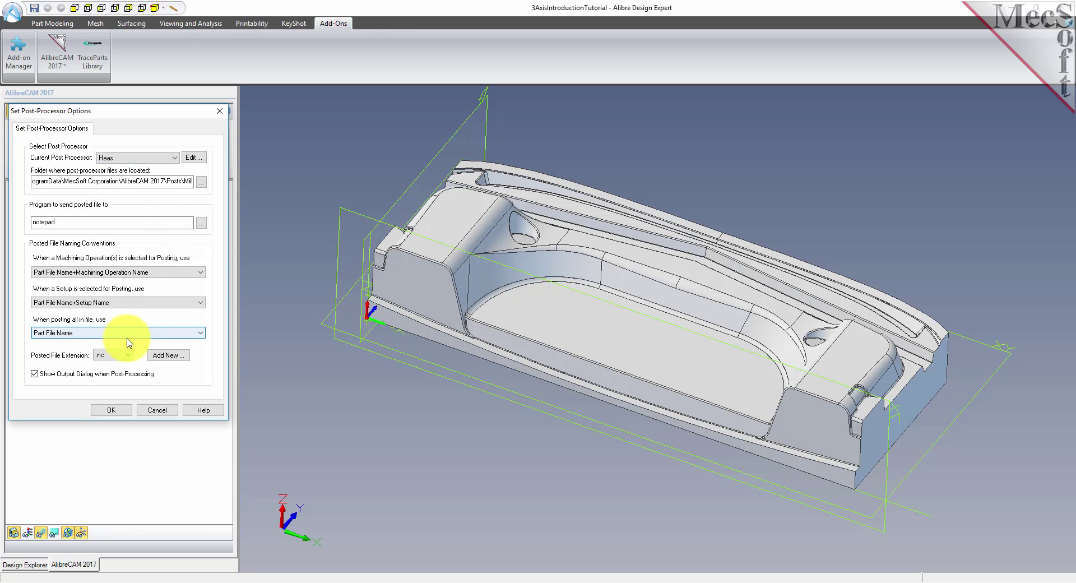
{"action": "left_click", "coordinate": [128, 355]}
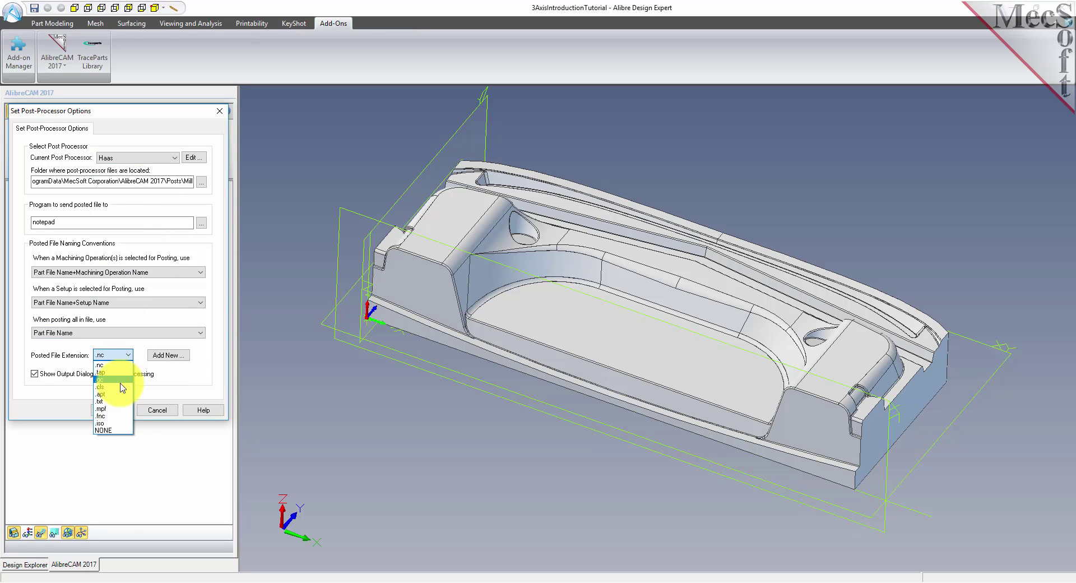
{"action": "left_click", "coordinate": [108, 366]}
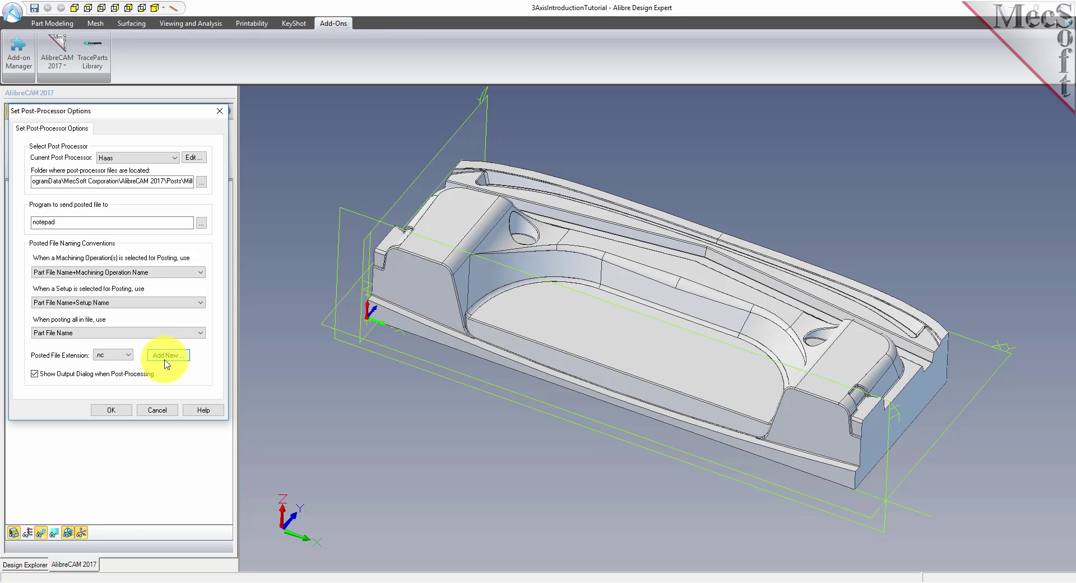
{"action": "left_click", "coordinate": [114, 411]}
{"action": "left_click", "coordinate": [33, 208]}
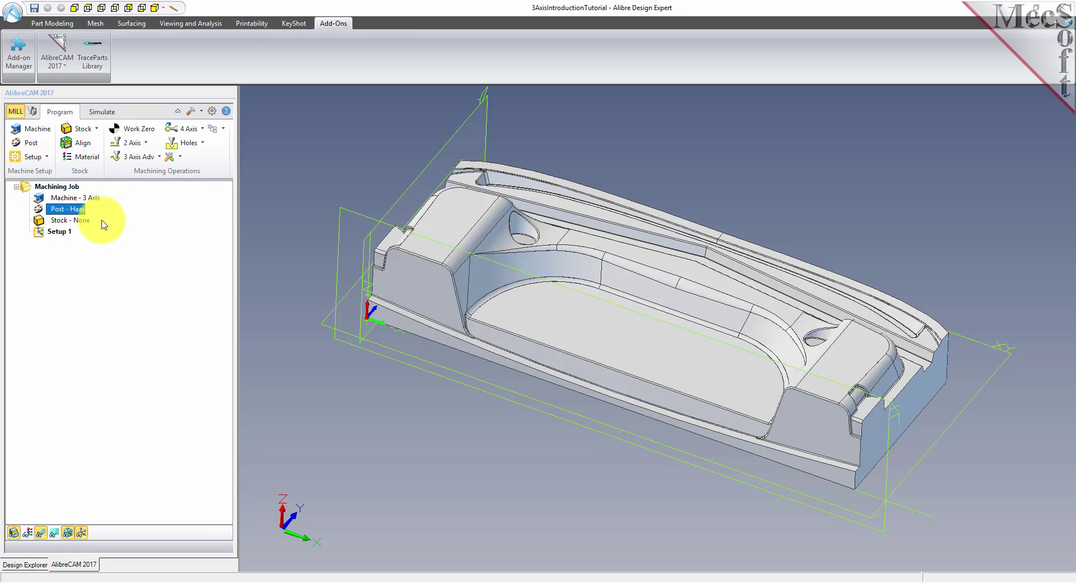
Create a box stock from the model bounding box with height 3.75, anchored at the lower front corner at the start of its length
{"action": "left_click", "coordinate": [37, 231]}
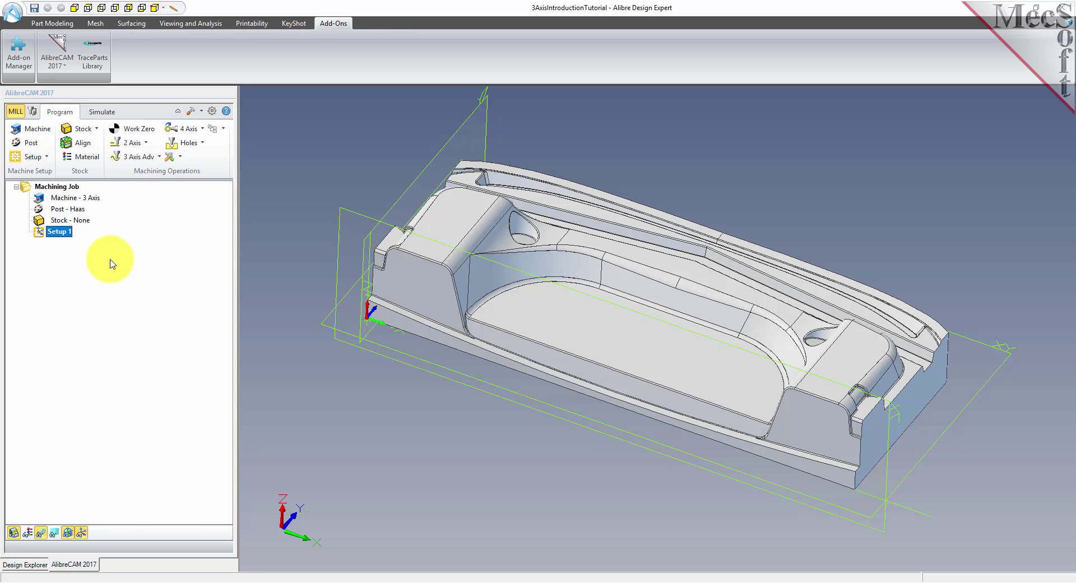
{"action": "left_click", "coordinate": [96, 129]}
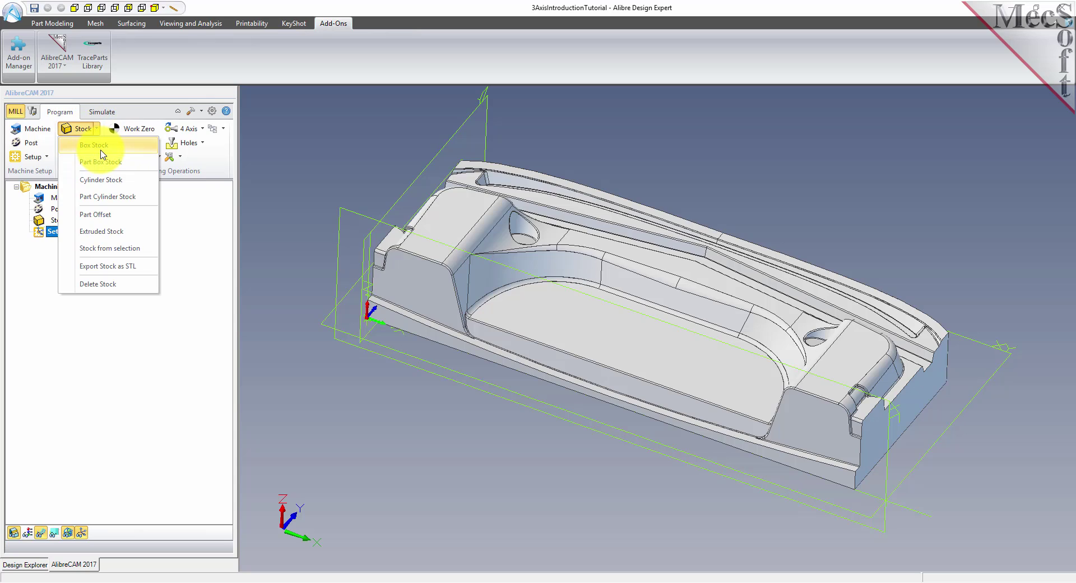
{"action": "left_click", "coordinate": [101, 150]}
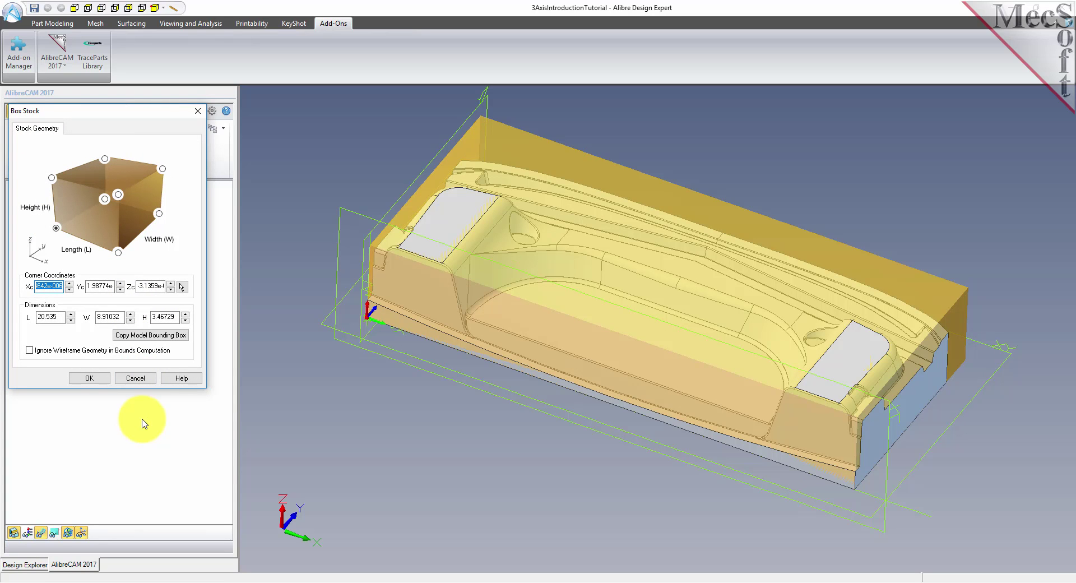
{"action": "left_click", "coordinate": [146, 336]}
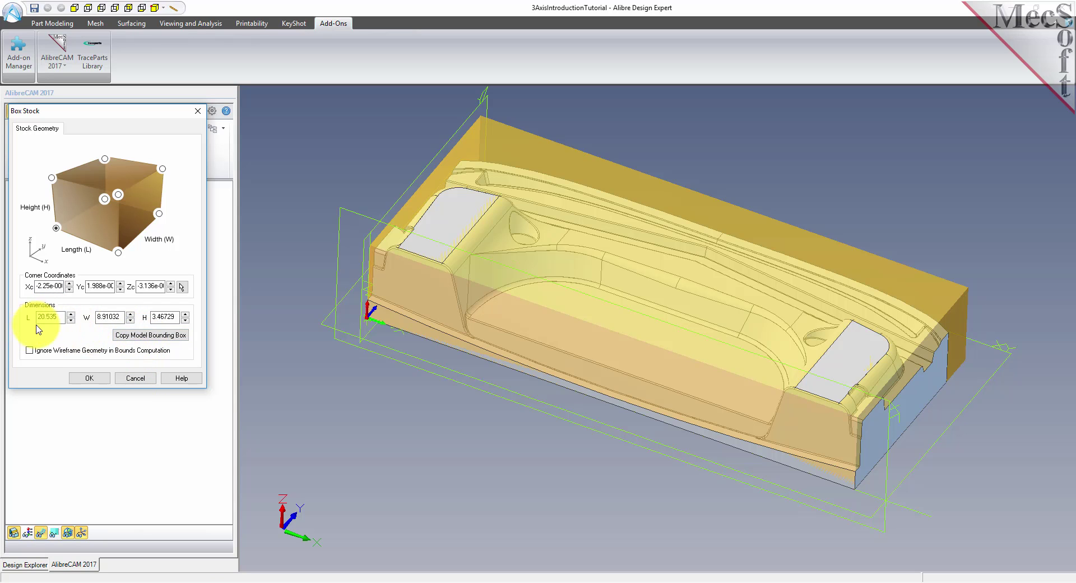
{"action": "double_click", "coordinate": [177, 318]}
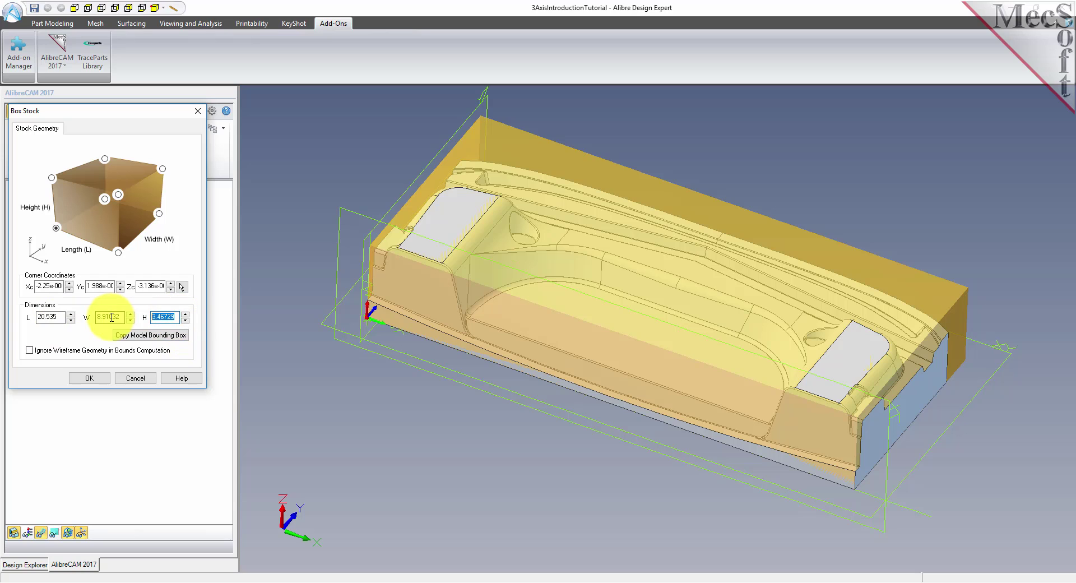
{"action": "type", "text": "3.75"}
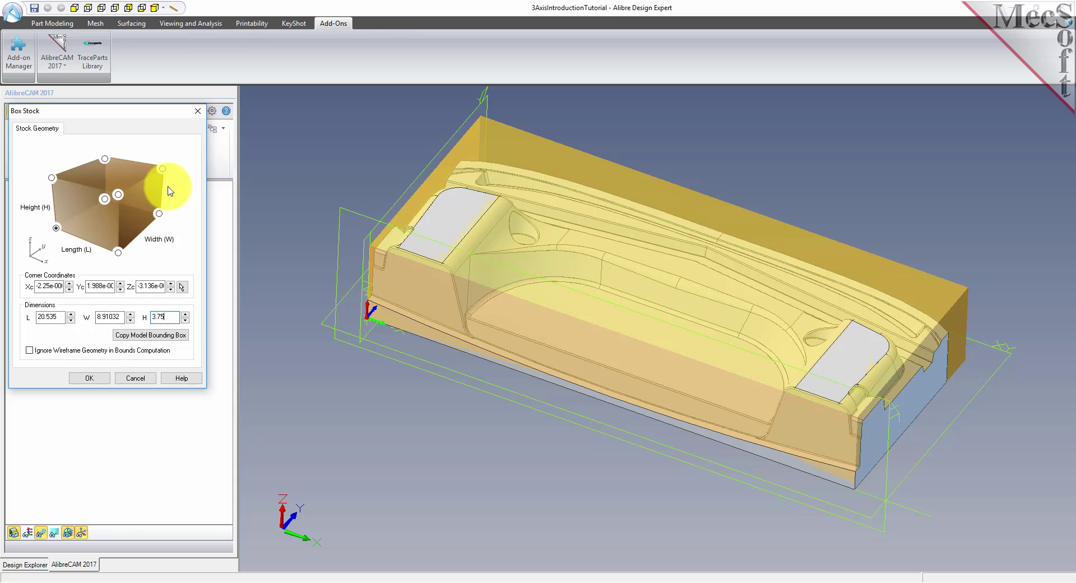
{"action": "left_click", "coordinate": [57, 228]}
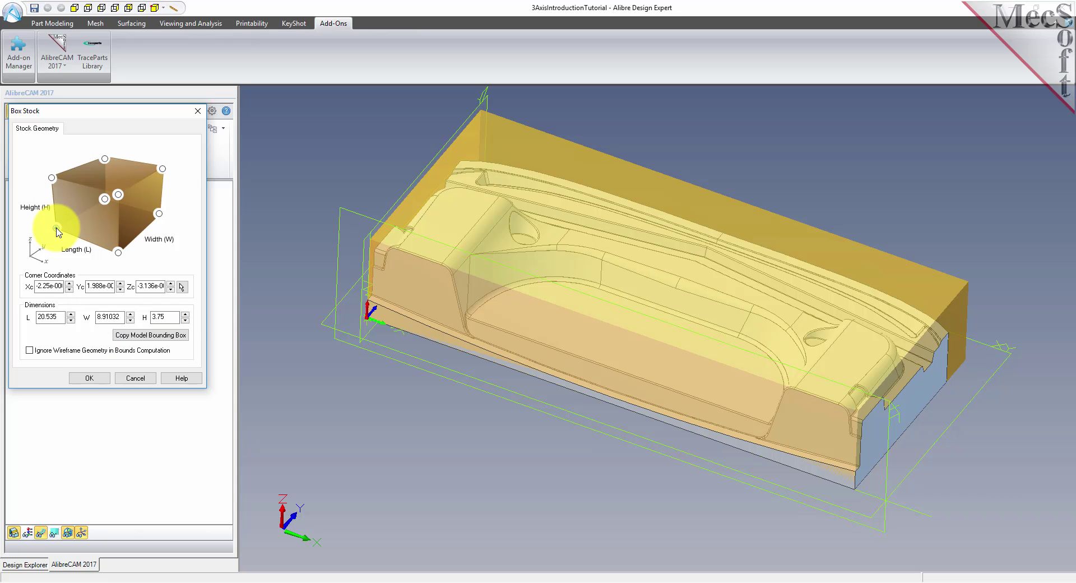
{"action": "left_click", "coordinate": [95, 380]}
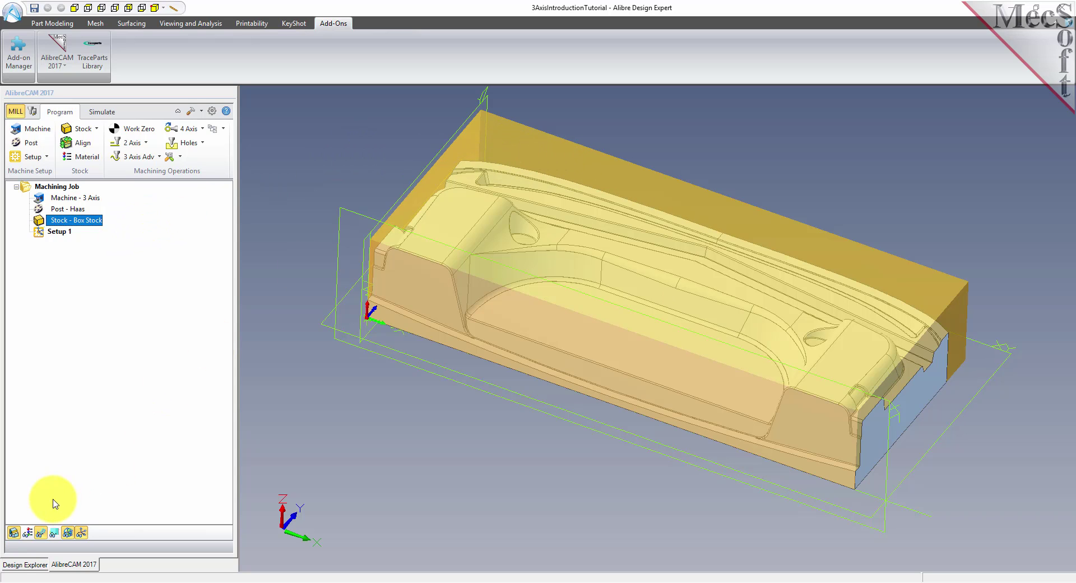
Toggle the stock's visibility and examine how the box stock sits around the part from several angles
{"action": "left_click", "coordinate": [14, 533]}
{"action": "left_click", "coordinate": [14, 533]}
{"action": "left_click", "coordinate": [14, 533]}
{"action": "left_click", "coordinate": [14, 533]}
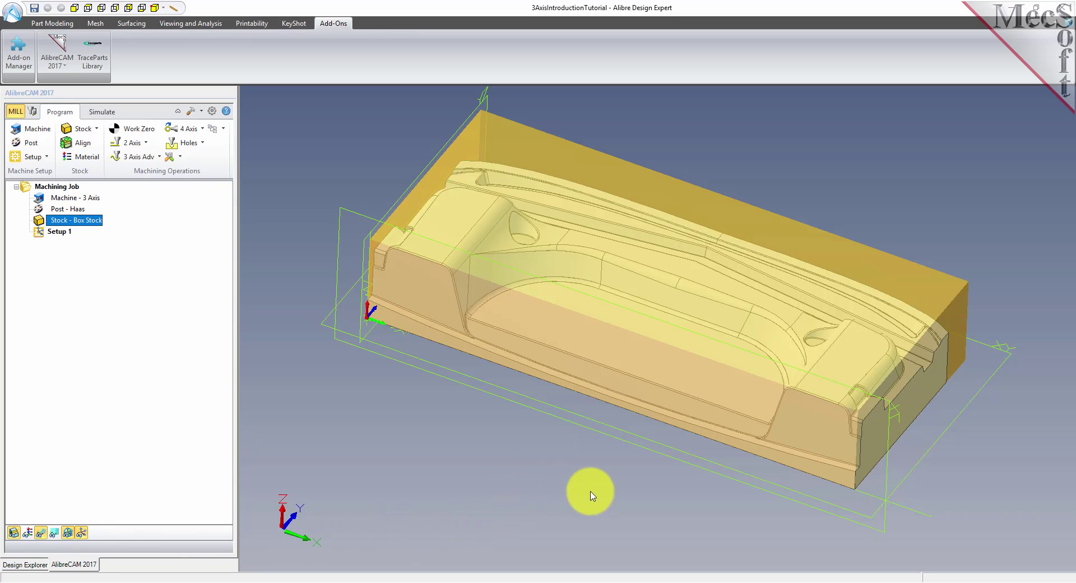
{"action": "middle_click_drag", "start_coordinate": [631, 492], "coordinate": [630, 455]}
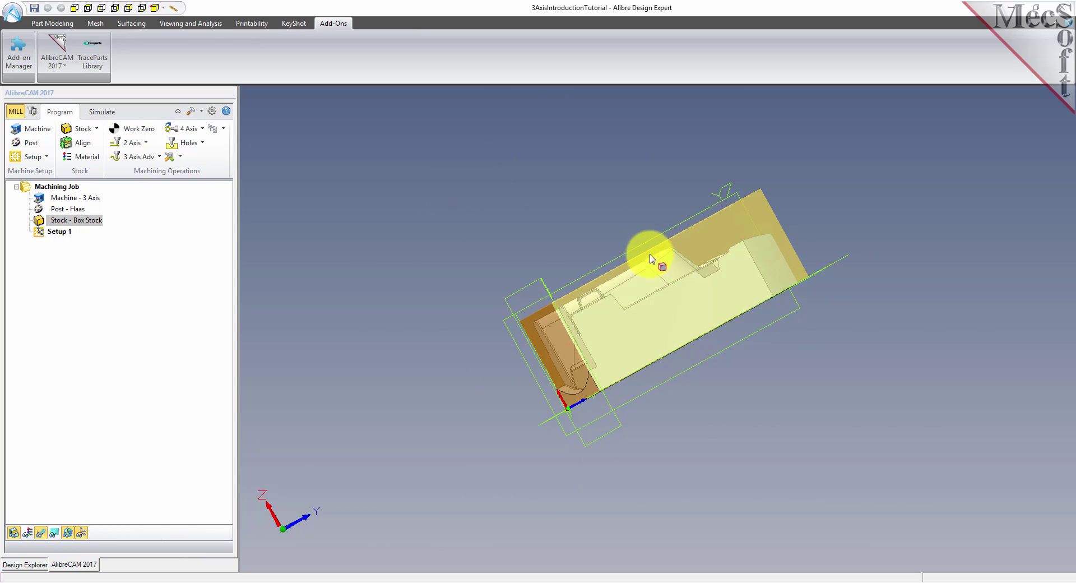
{"action": "middle_click_drag", "start_coordinate": [514, 314], "coordinate": [499, 344]}
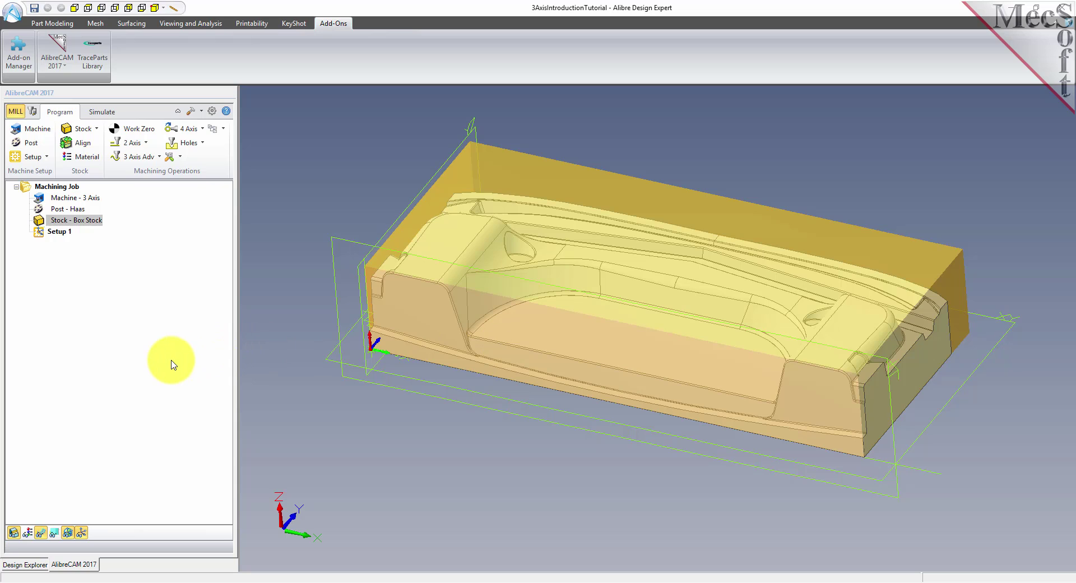
Align the stock to the part with Z alignment Bottom and XY alignment Center
{"action": "left_click", "coordinate": [83, 147]}
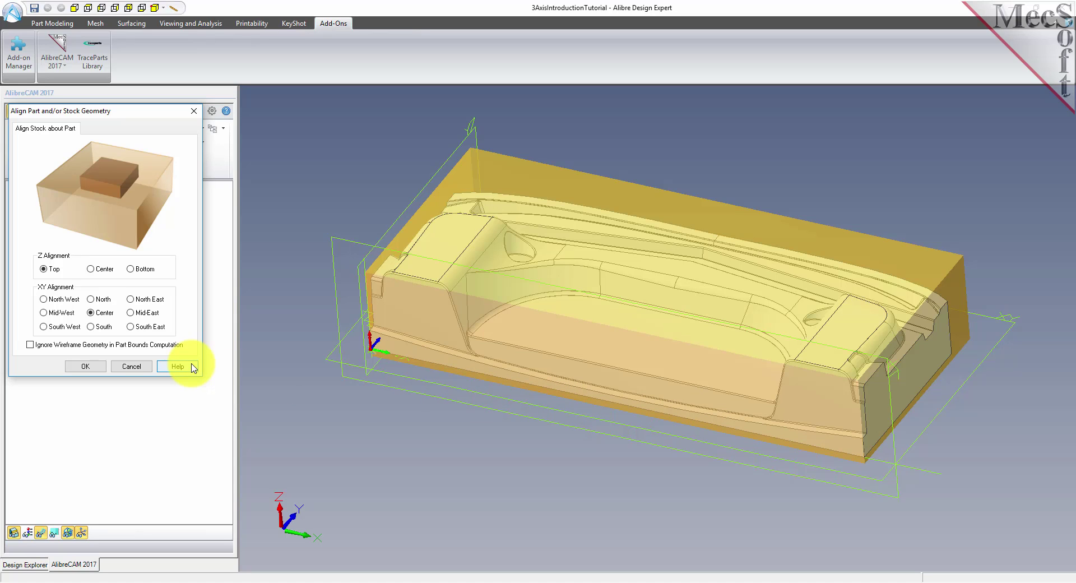
{"action": "left_click", "coordinate": [131, 269]}
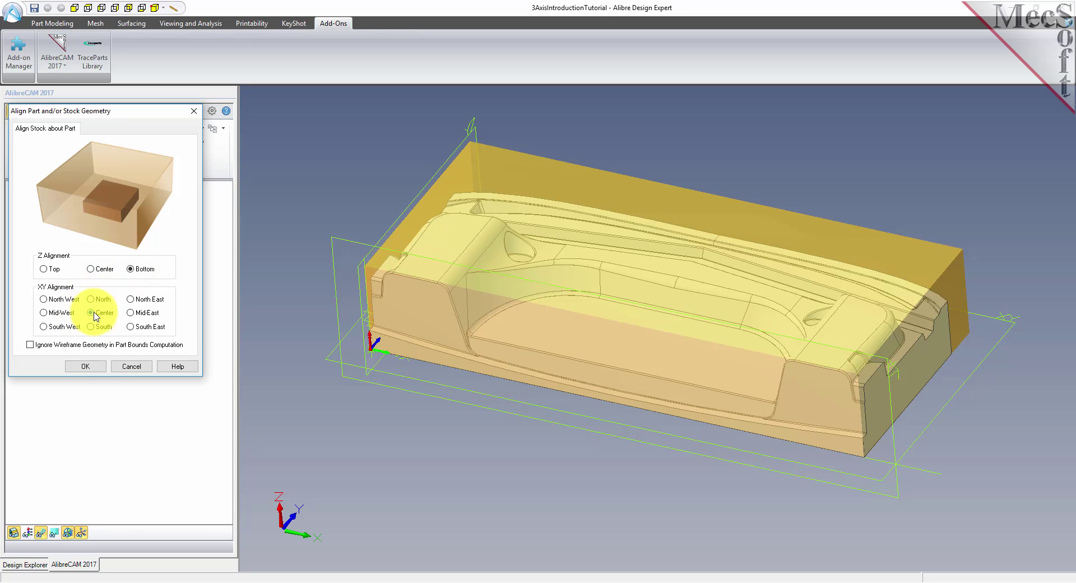
{"action": "left_click", "coordinate": [95, 367]}
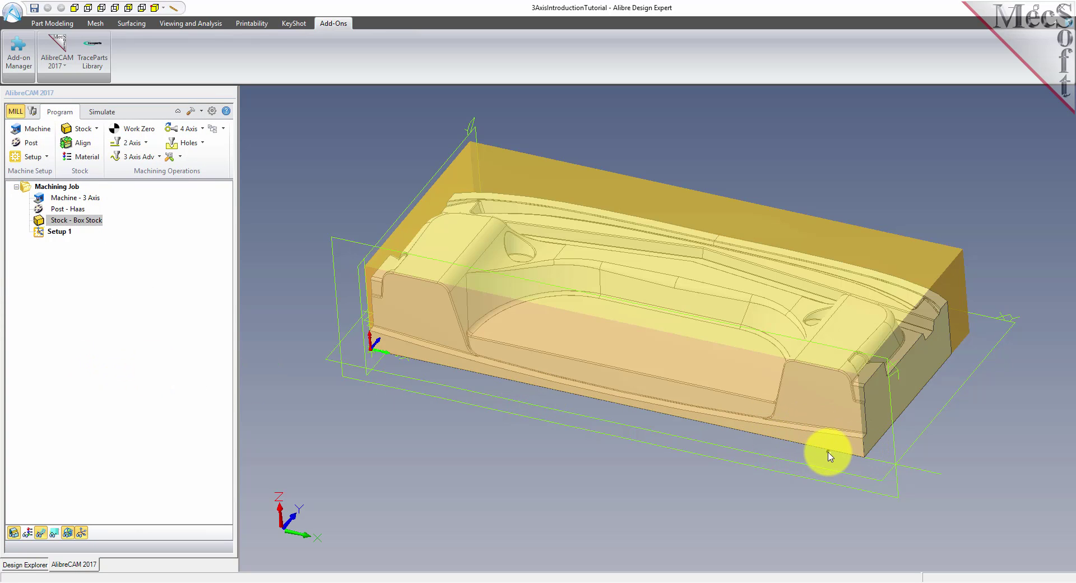
{"action": "middle_click_drag", "start_coordinate": [828, 454], "coordinate": [797, 422]}
{"action": "middle_click_drag", "start_coordinate": [710, 316], "coordinate": [734, 348]}
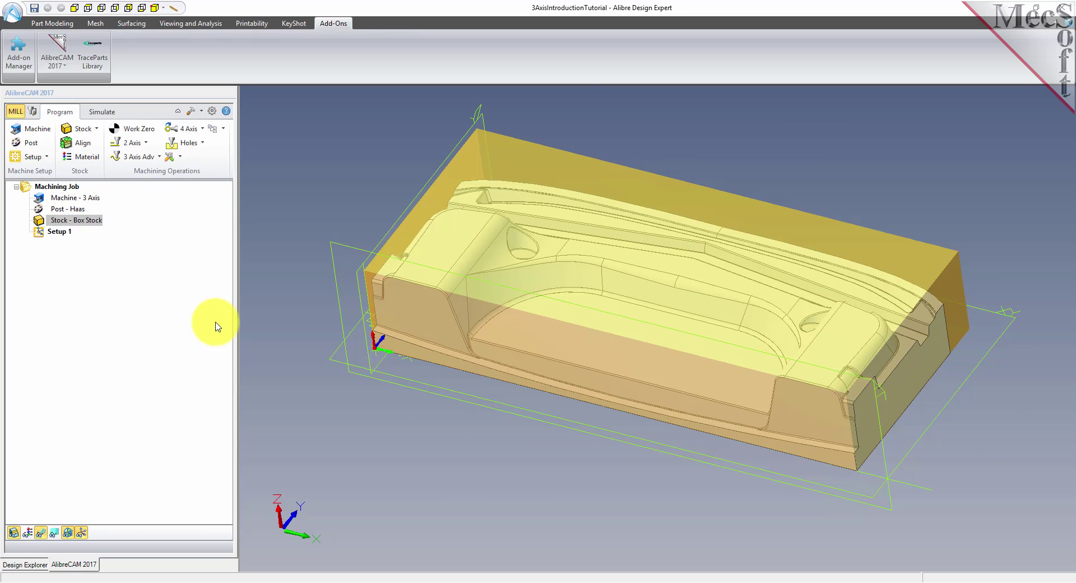
Assign ALUMINUM - 6061 from FeedsSpeedsDataINCH.xml as the stock material
{"action": "left_click", "coordinate": [88, 157]}
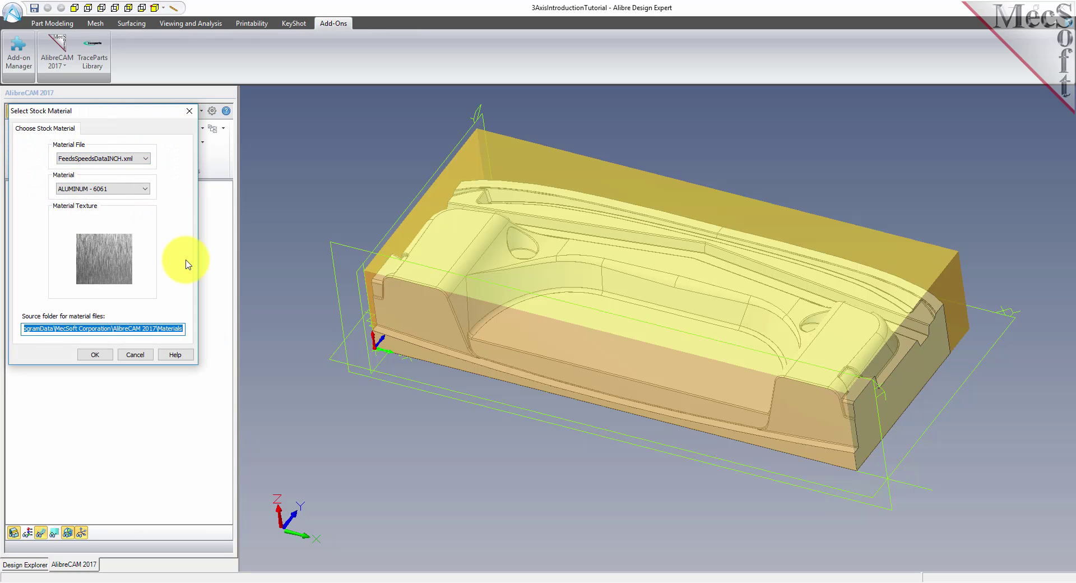
{"action": "left_click", "coordinate": [145, 189]}
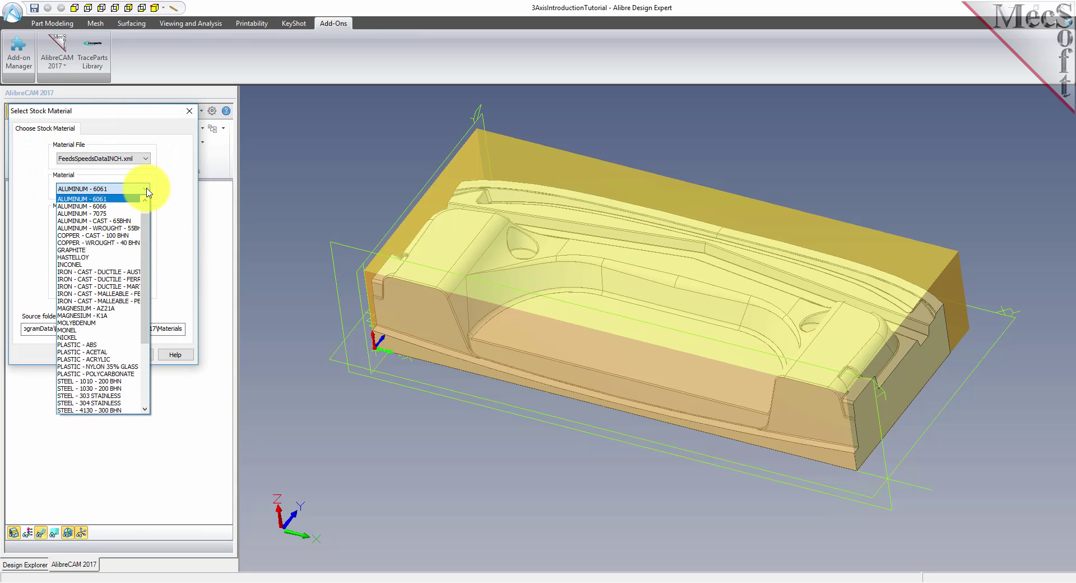
{"action": "left_click", "coordinate": [109, 199]}
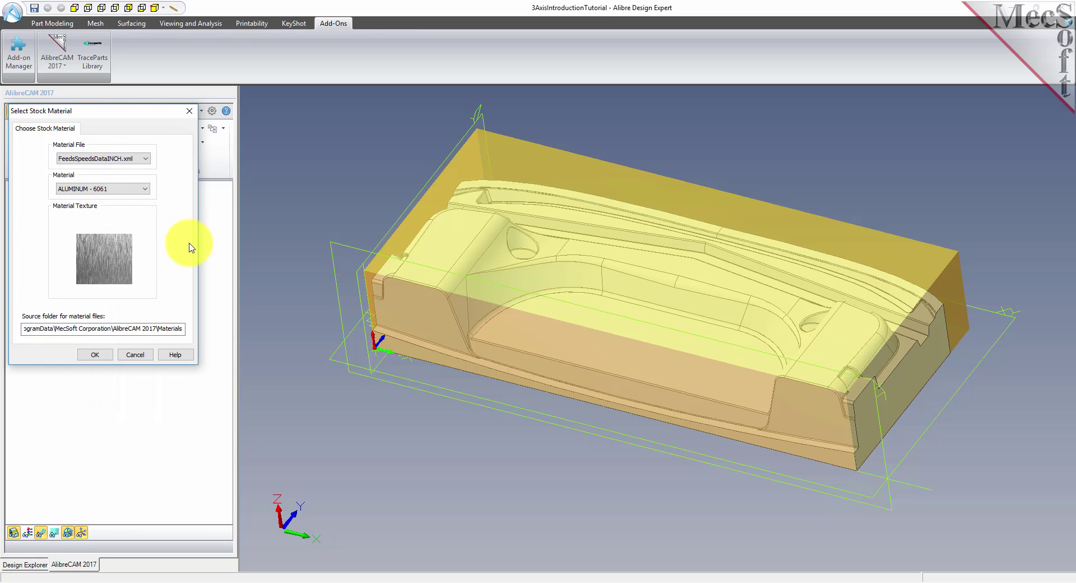
{"action": "left_click", "coordinate": [93, 354]}
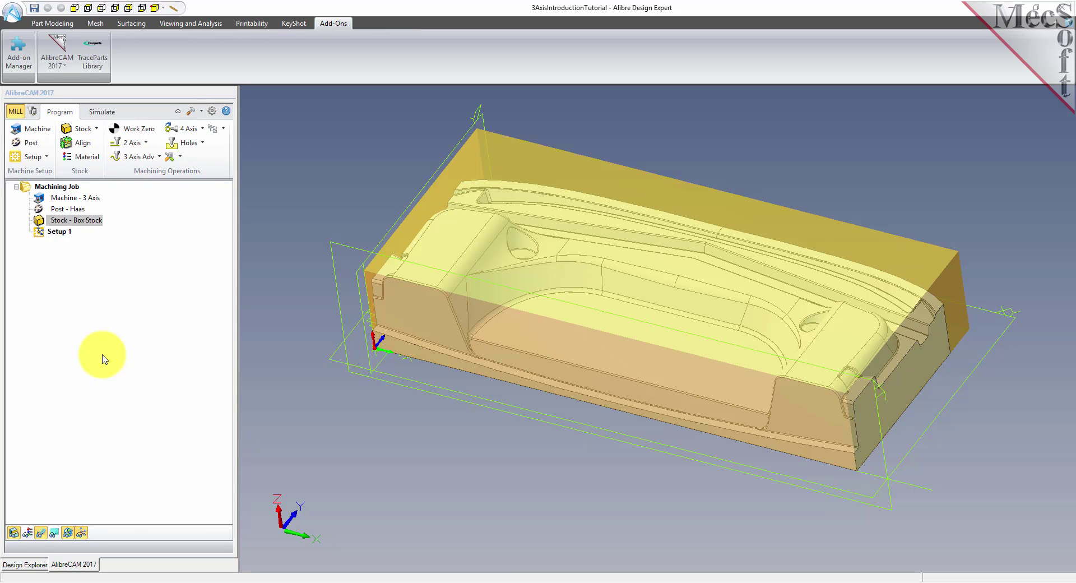
Display the stock in the separate simulation window and turn on its material texture
{"action": "left_click", "coordinate": [100, 114]}
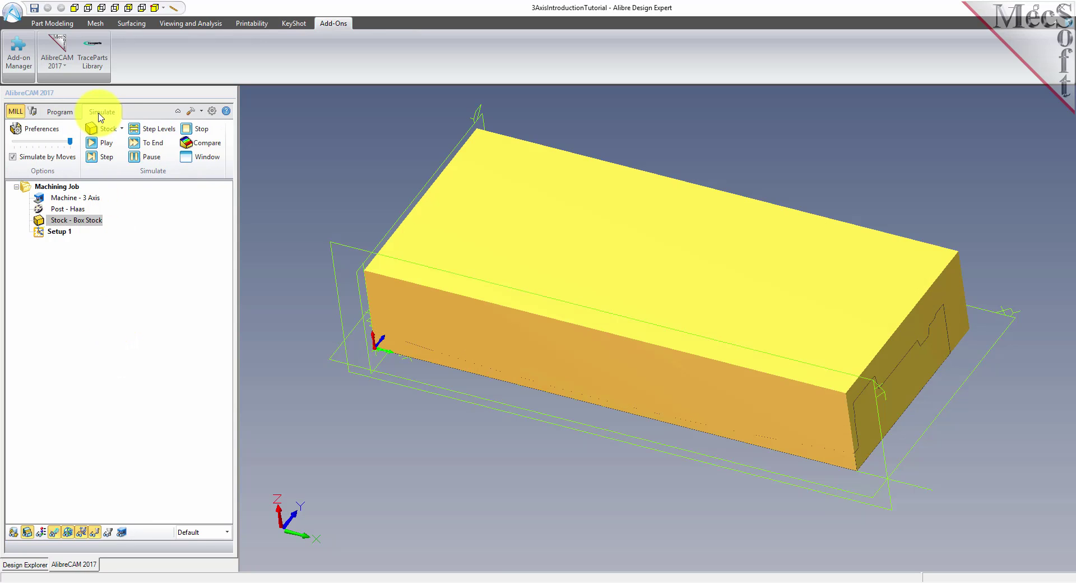
{"action": "left_click", "coordinate": [204, 158]}
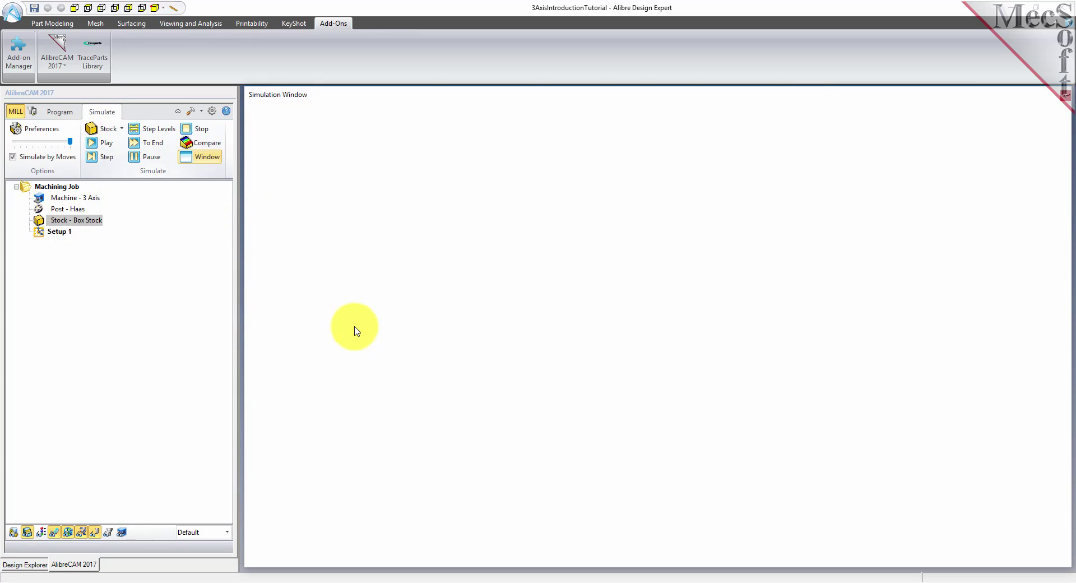
{"action": "scroll", "coordinate": [593, 312], "scroll_direction": "up", "scroll_amount": 3}
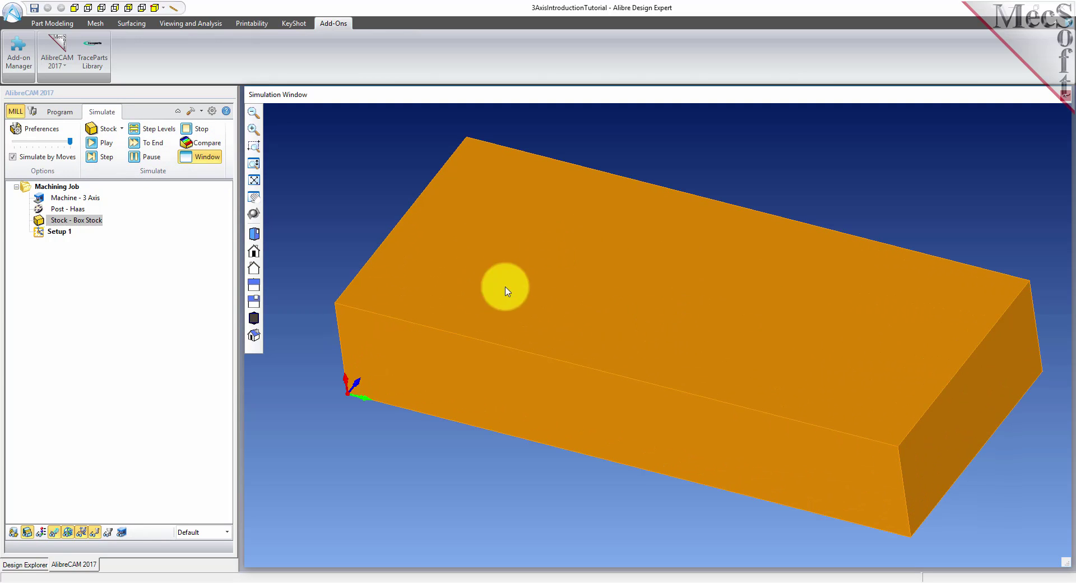
{"action": "left_click", "coordinate": [43, 535]}
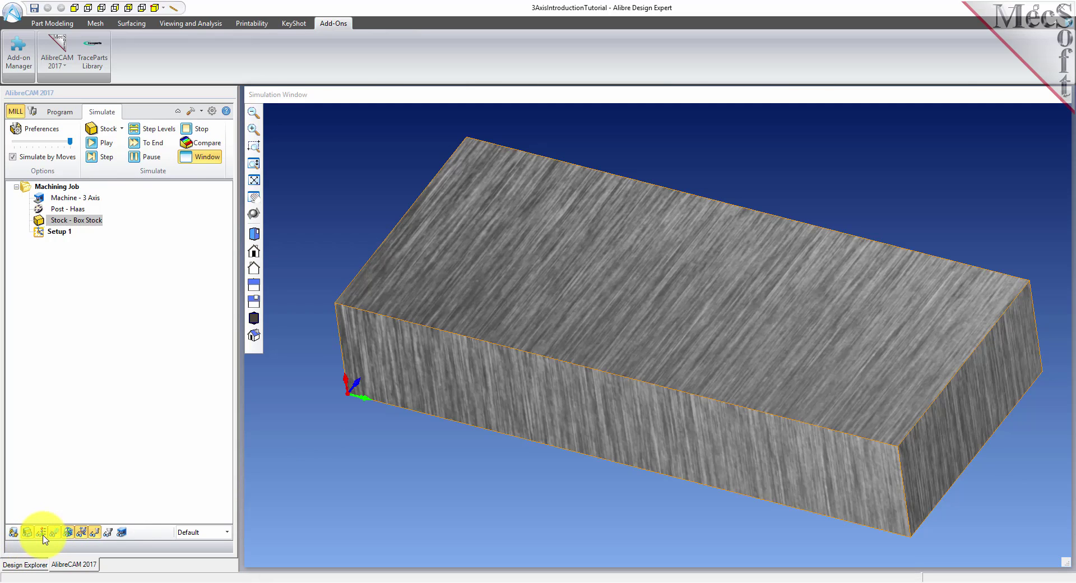
Turn off the stock's material texture and close the separate simulation window
{"action": "left_click", "coordinate": [43, 534]}
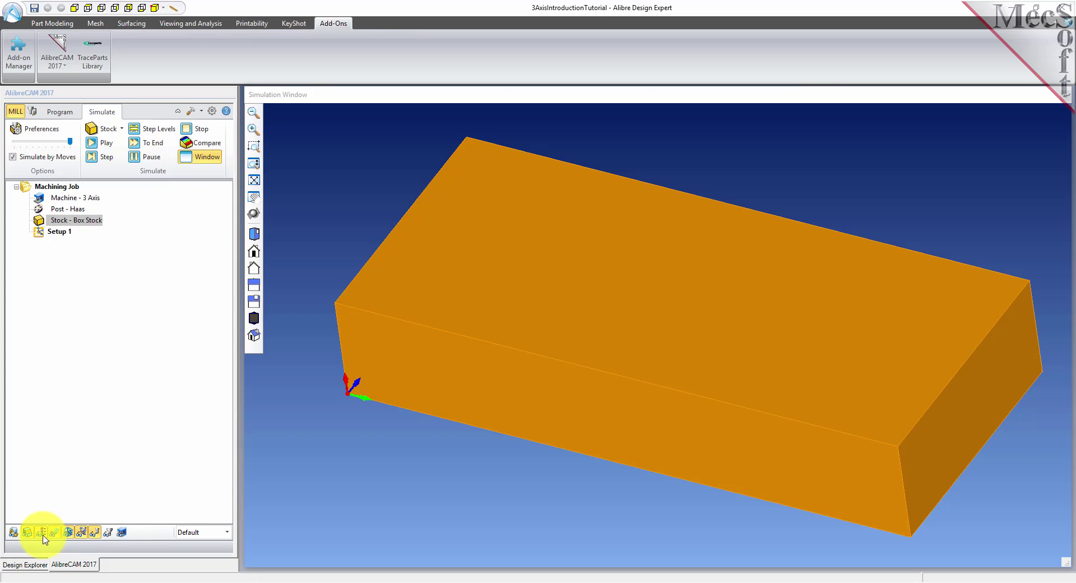
{"action": "left_click", "coordinate": [42, 534]}
{"action": "left_click", "coordinate": [43, 536]}
{"action": "left_click", "coordinate": [206, 157]}
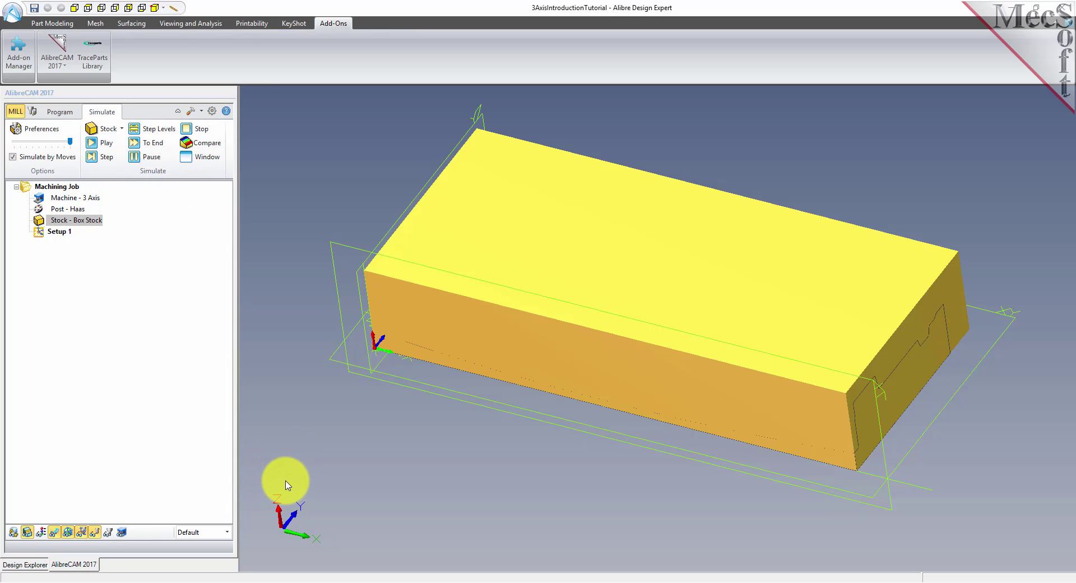
Set the work zero to the stock box at the Highest Z face and South West position, and select it to check its location
{"action": "left_click", "coordinate": [63, 111]}
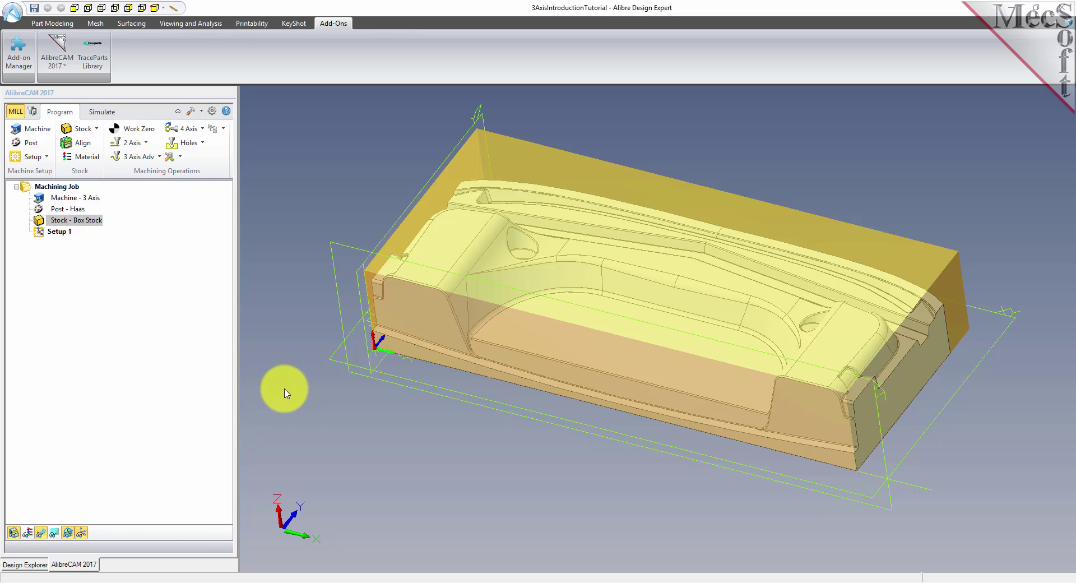
{"action": "left_click", "coordinate": [130, 130]}
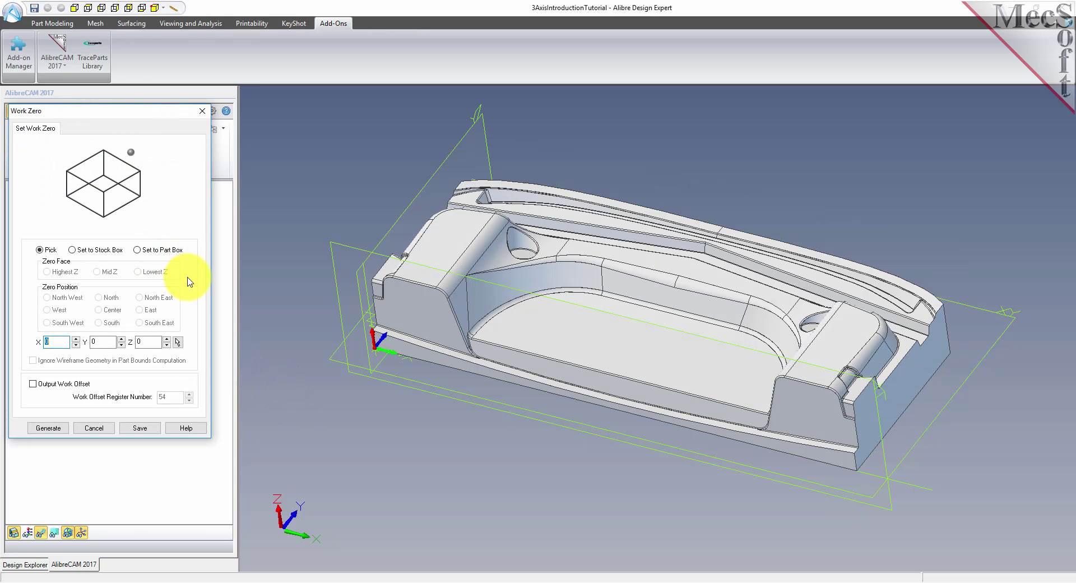
{"action": "left_click", "coordinate": [72, 251]}
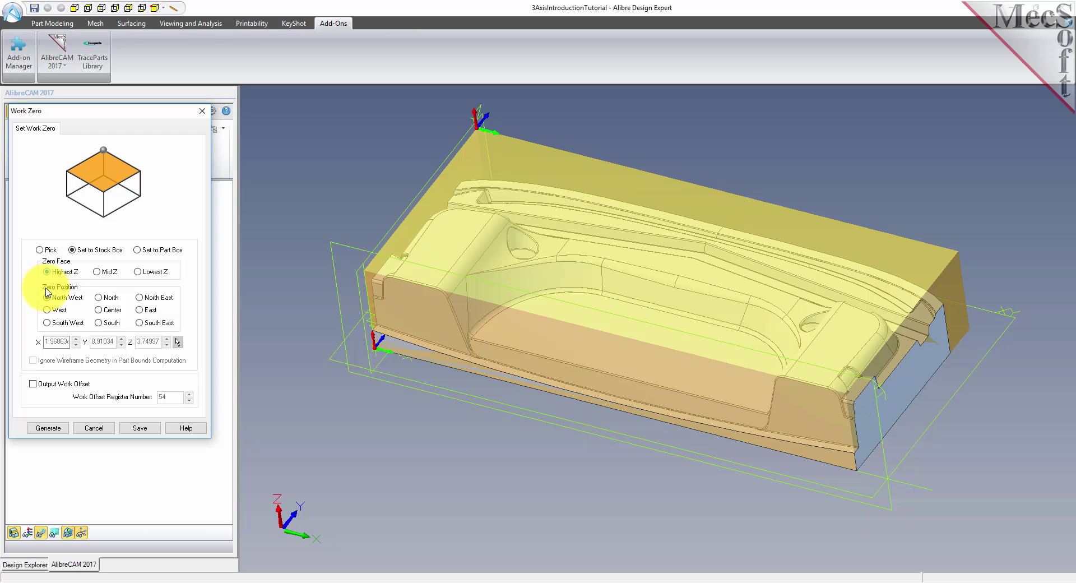
{"action": "left_click", "coordinate": [47, 323]}
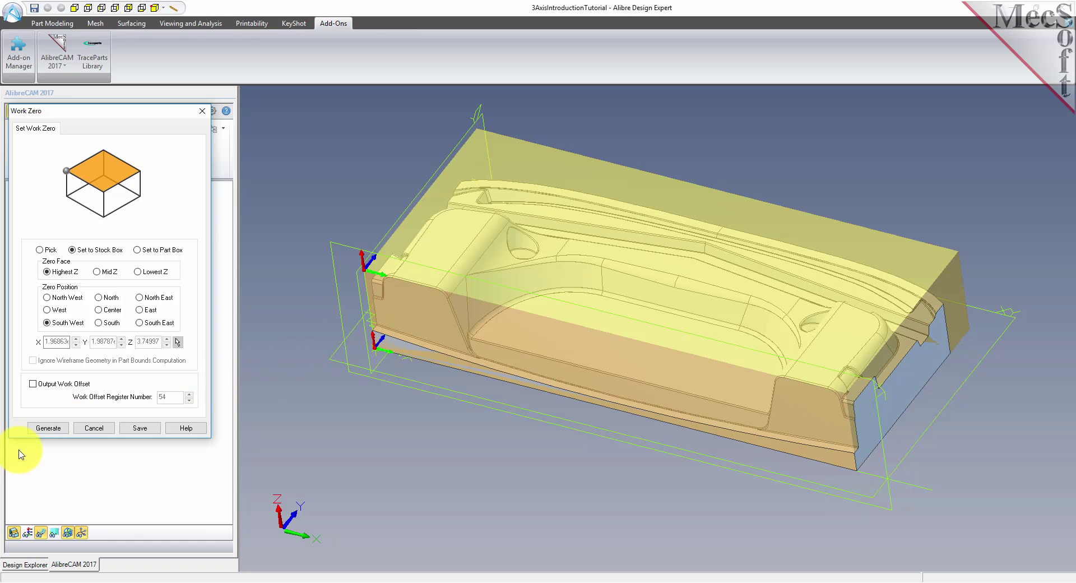
{"action": "left_click", "coordinate": [48, 427]}
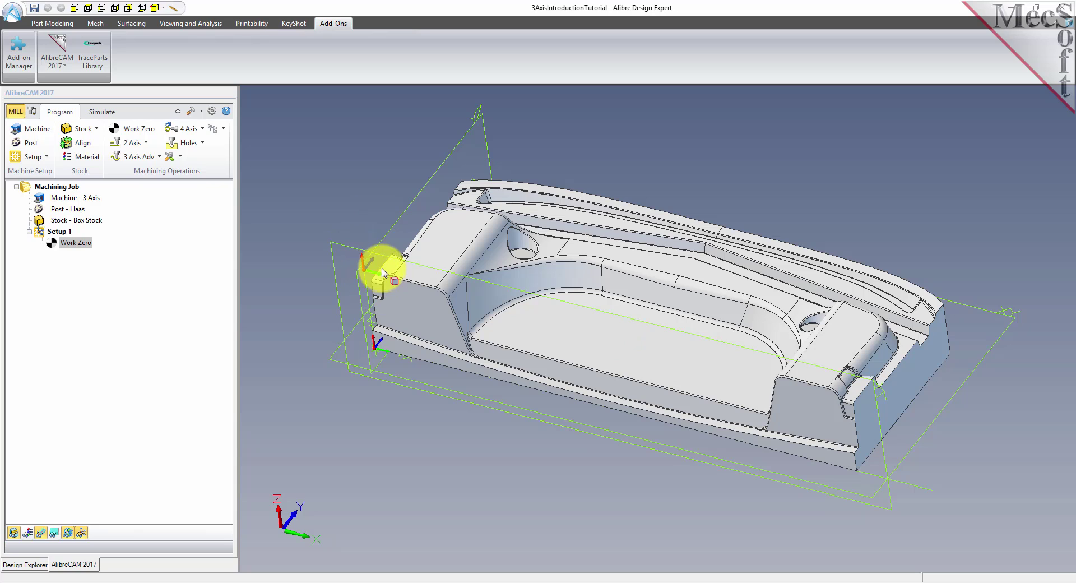
{"action": "left_click", "coordinate": [55, 246]}
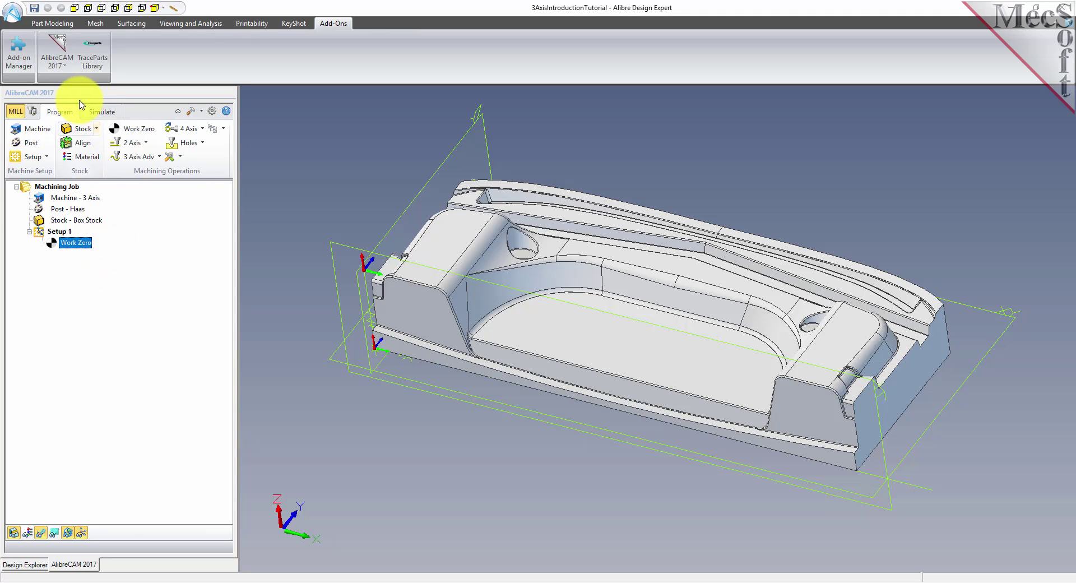
Display the tools browser below the machining job tree and make it slightly taller
{"action": "left_click", "coordinate": [34, 115]}
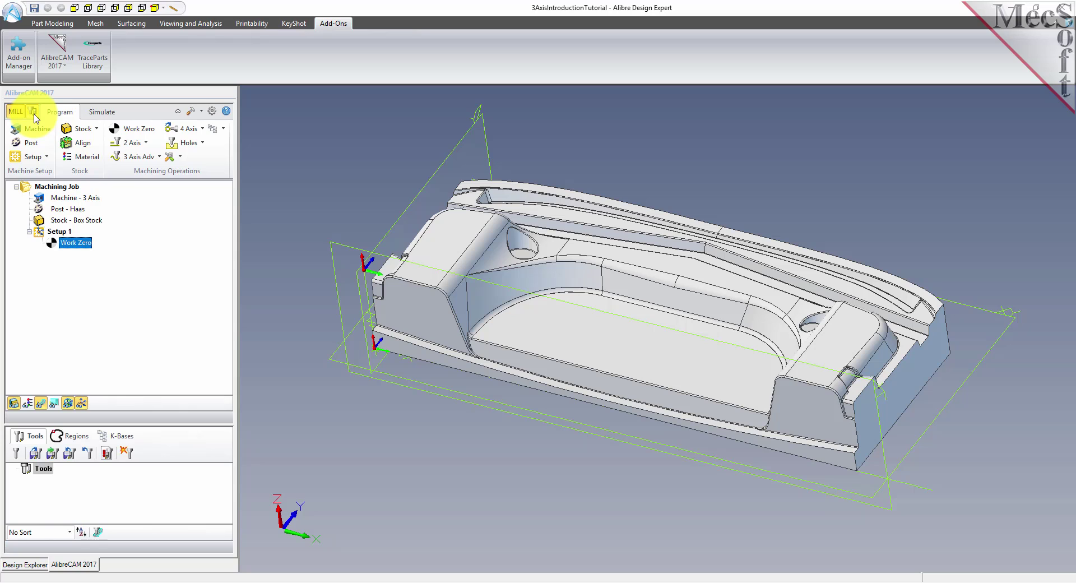
{"action": "left_click", "coordinate": [34, 115]}
{"action": "left_click", "coordinate": [34, 114]}
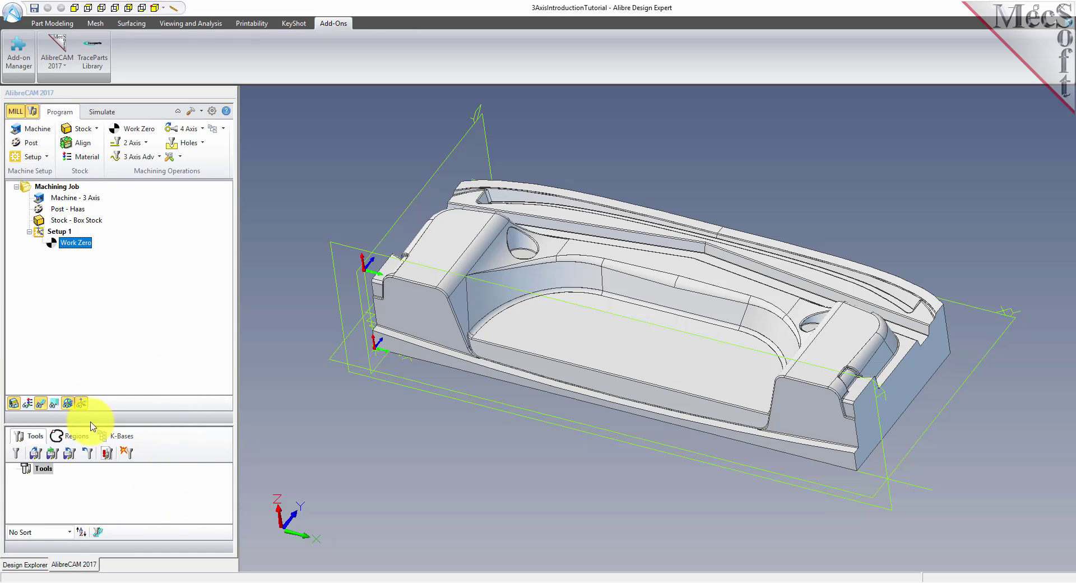
{"action": "left_click_drag", "start_coordinate": [90, 417], "coordinate": [107, 401]}
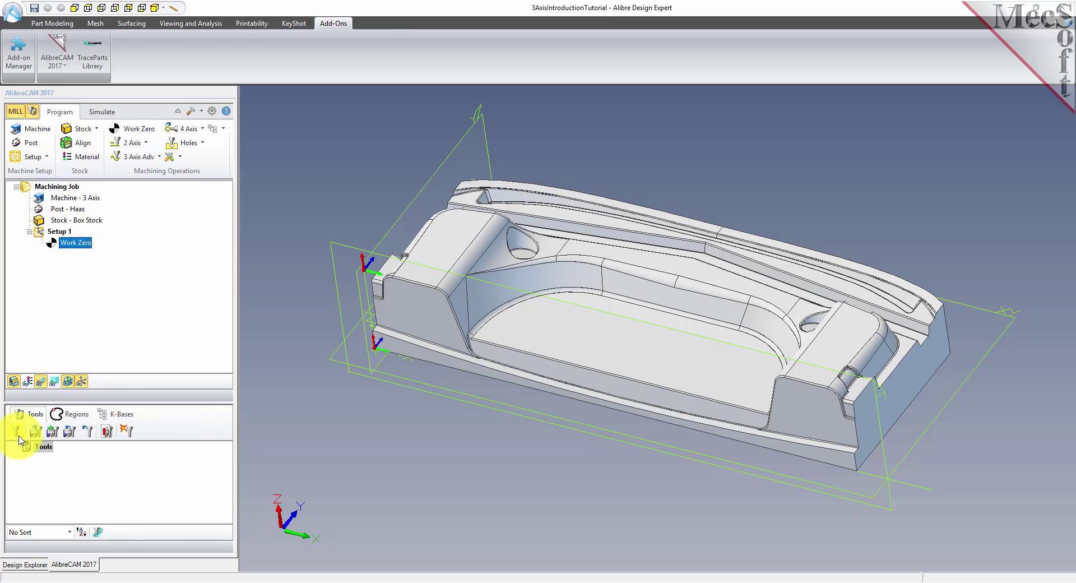
Load the tool library from the knowledge base file 3AxisIntroductionTutorial.vkb
{"action": "left_click", "coordinate": [40, 436]}
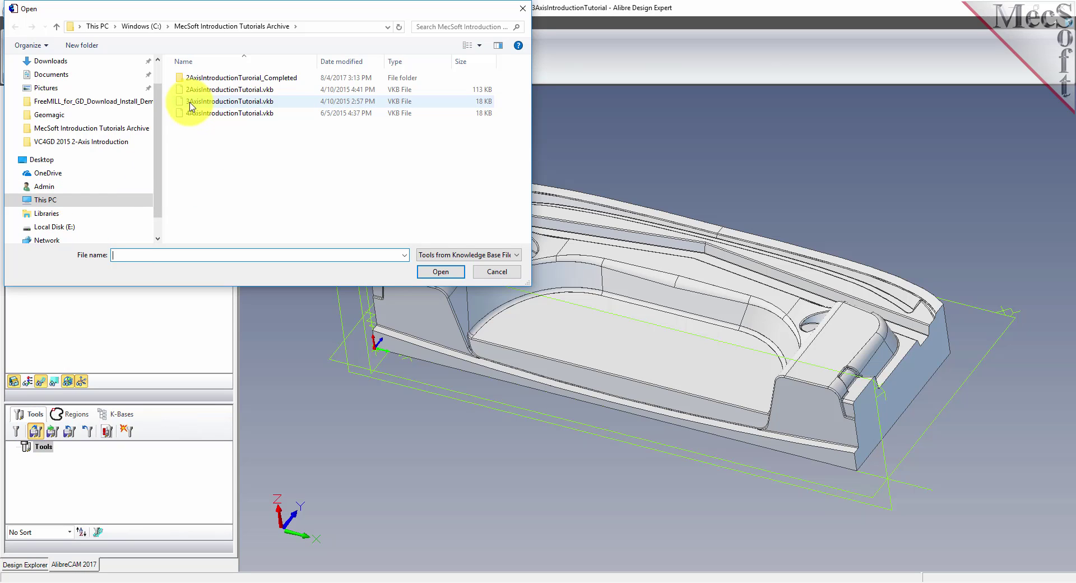
{"action": "left_click", "coordinate": [209, 101]}
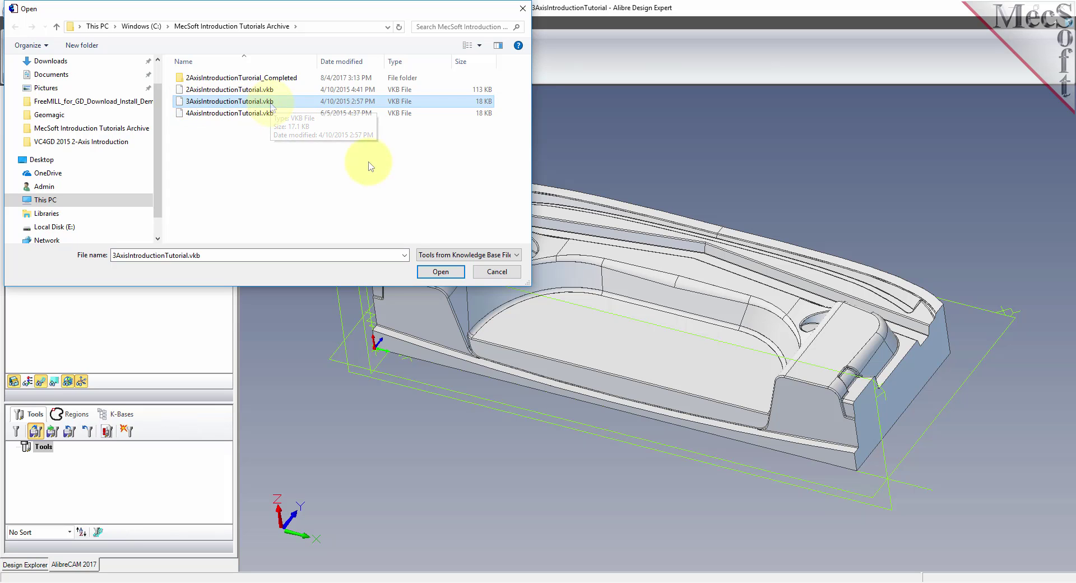
{"action": "left_click", "coordinate": [441, 273]}
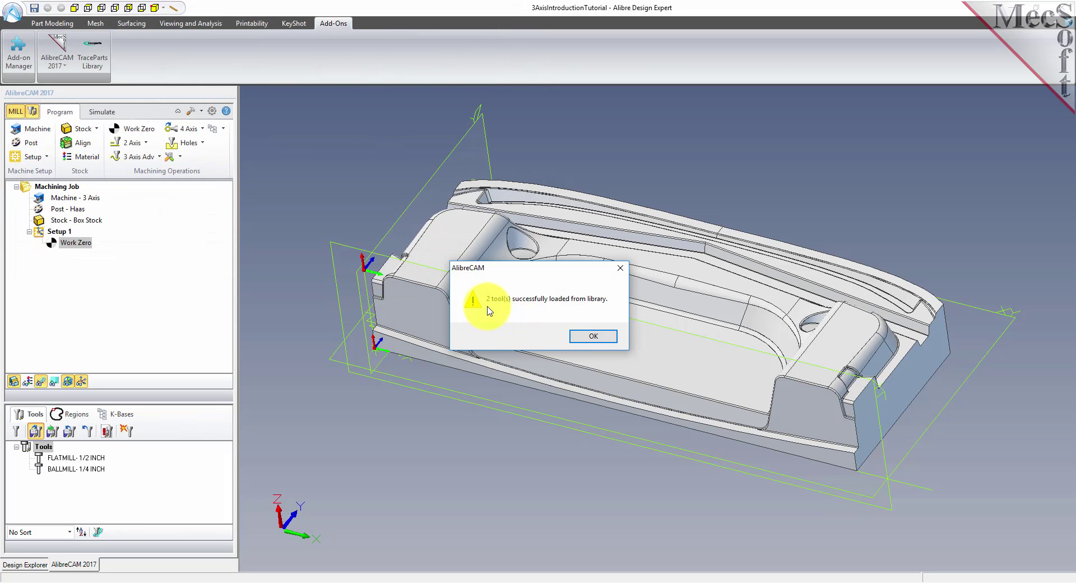
{"action": "left_click", "coordinate": [592, 336]}
Examine the dimensions, properties, feeds and speeds of the FLATMILL- 1/2 INCH and BALLMILL- 1/4 INCH tools
{"action": "left_click", "coordinate": [84, 458]}
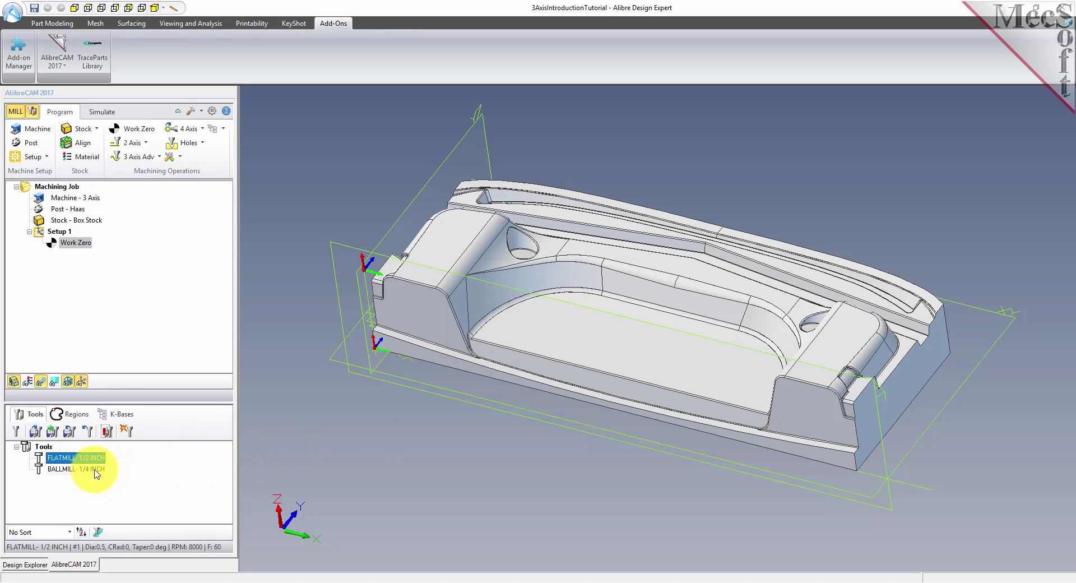
{"action": "left_click", "coordinate": [95, 469]}
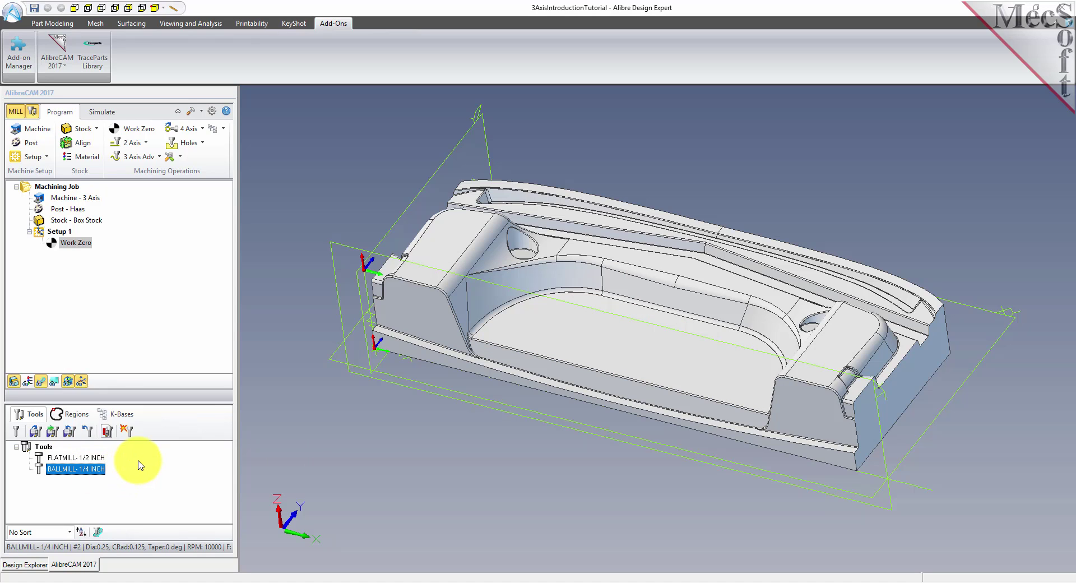
{"action": "left_click", "coordinate": [95, 458]}
{"action": "double_click", "coordinate": [95, 459]}
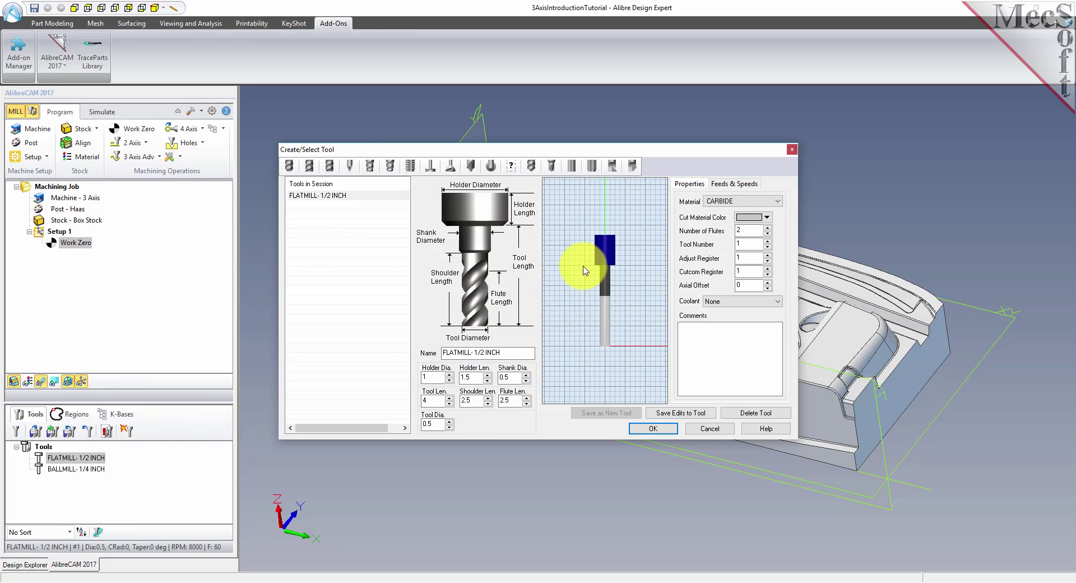
{"action": "left_click", "coordinate": [739, 184]}
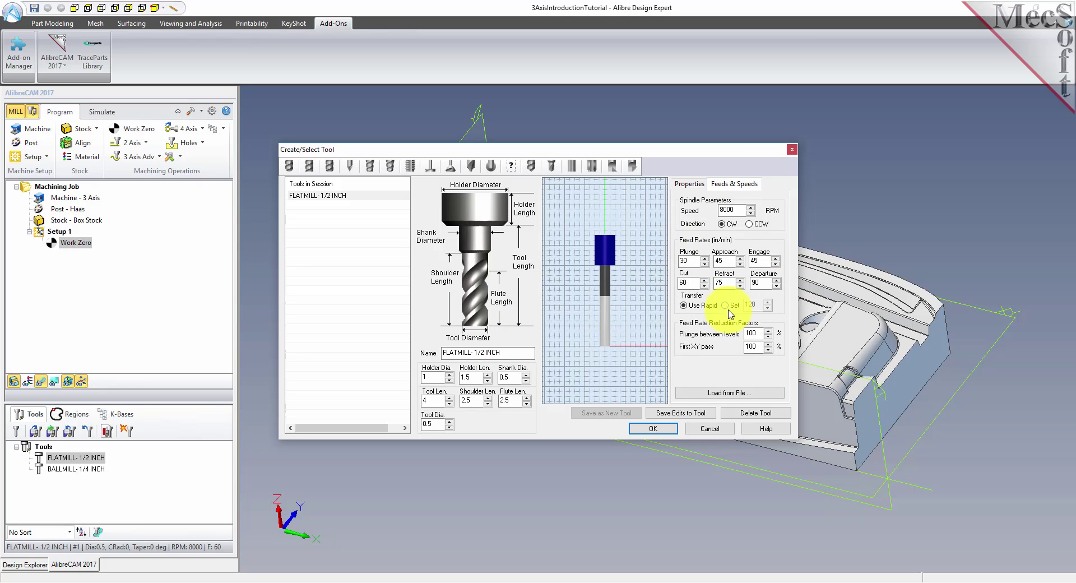
{"action": "left_click", "coordinate": [290, 167]}
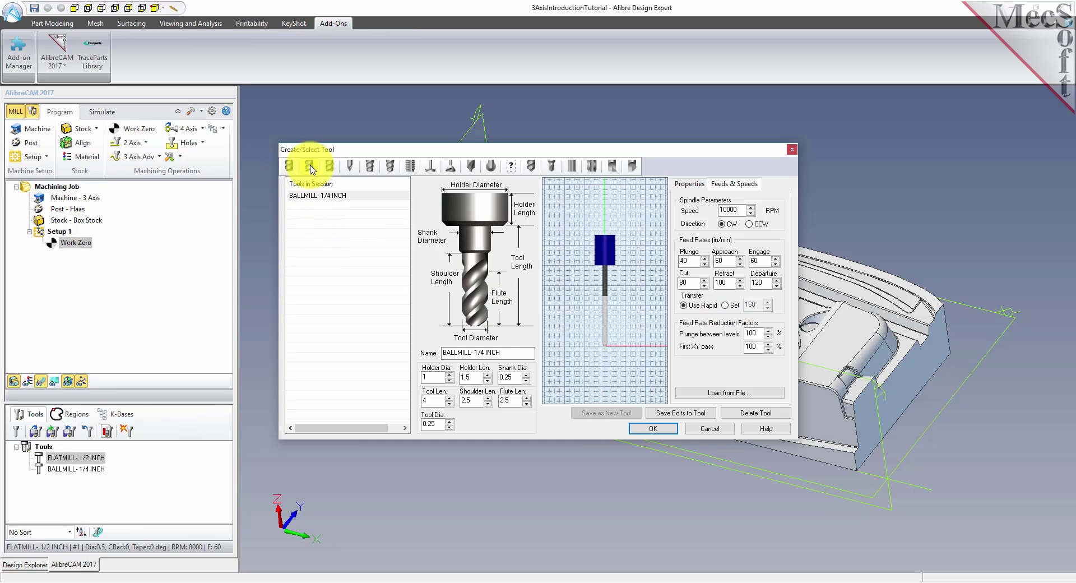
{"action": "left_click", "coordinate": [310, 166]}
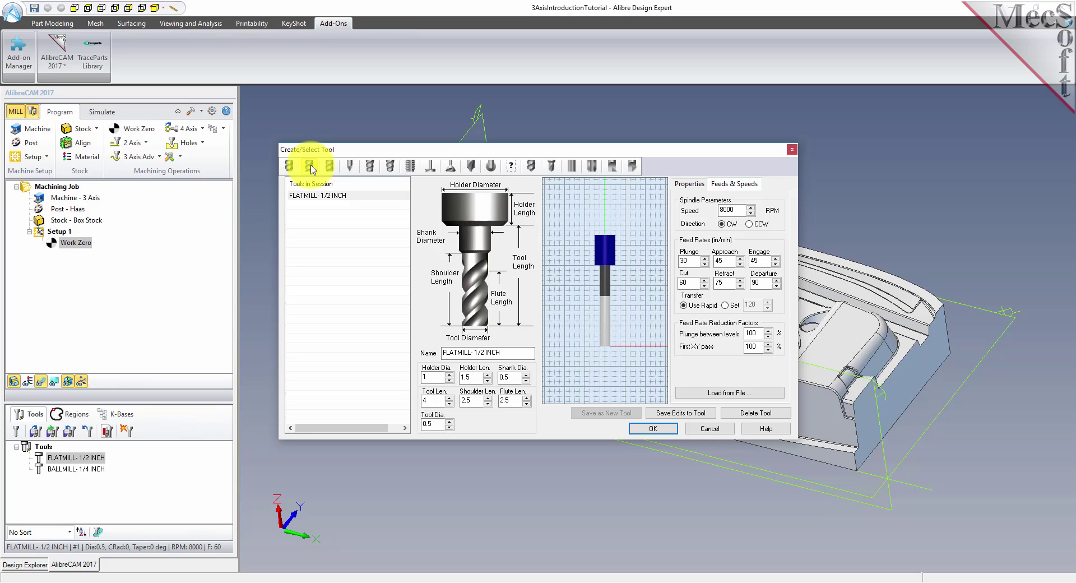
{"action": "left_click", "coordinate": [290, 168]}
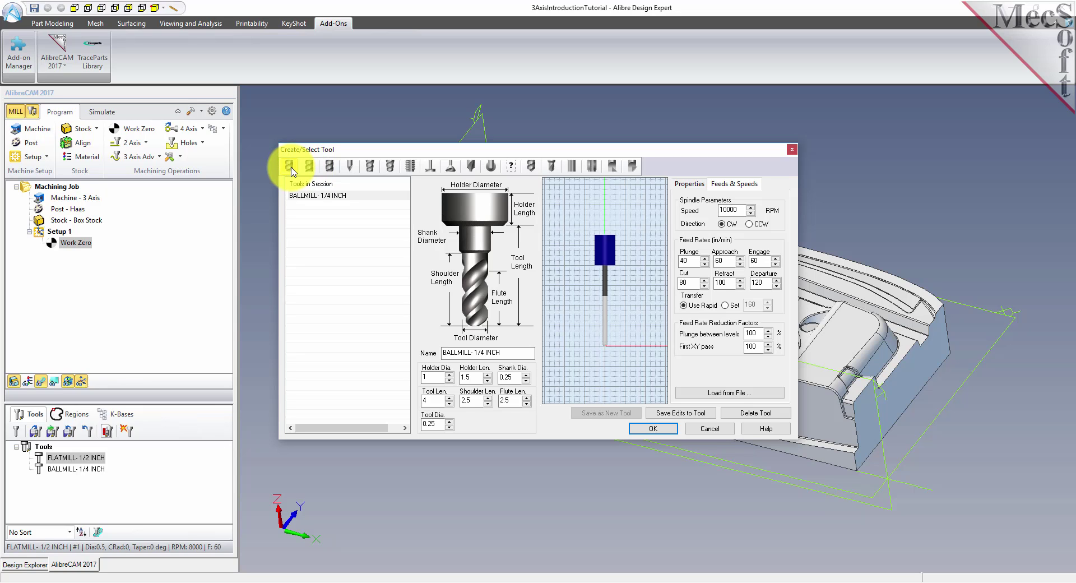
{"action": "left_click", "coordinate": [709, 429]}
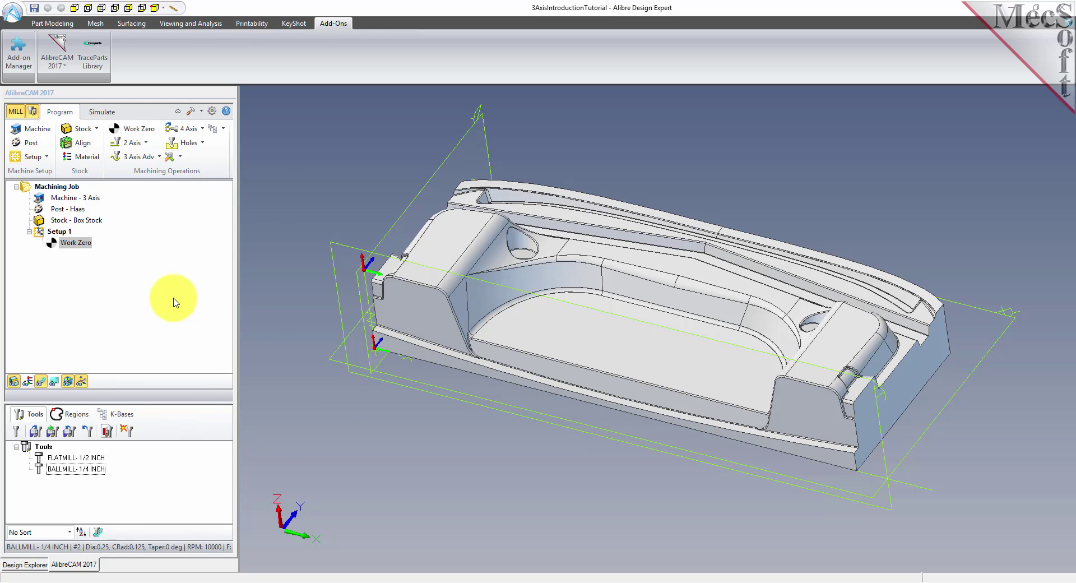
Start a 3-axis Horizontal Roughing operation and assign the FLATMILL- 1/2 INCH tool to it
{"action": "left_click", "coordinate": [132, 157]}
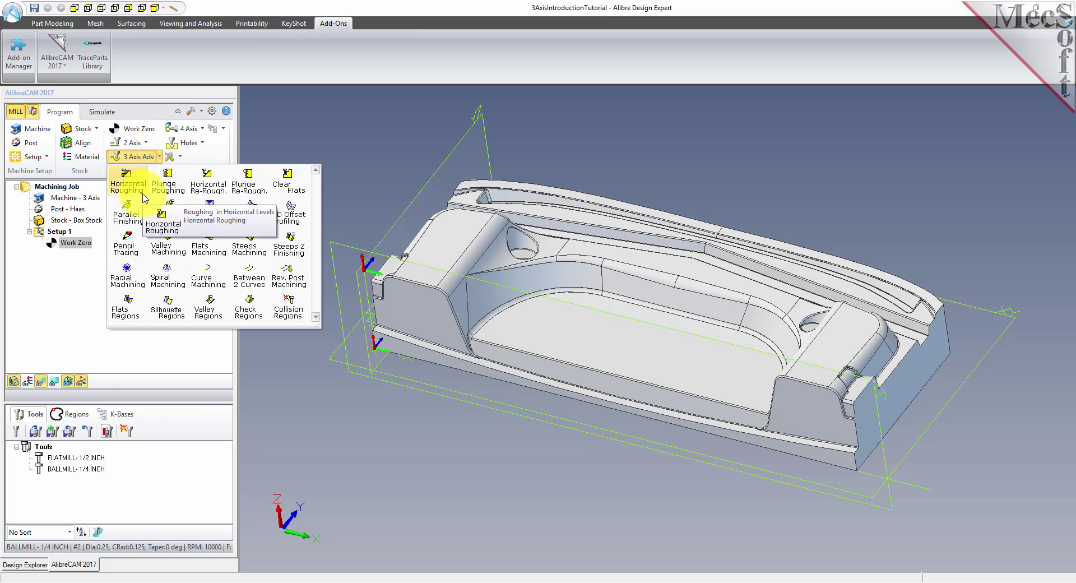
{"action": "left_click", "coordinate": [144, 194]}
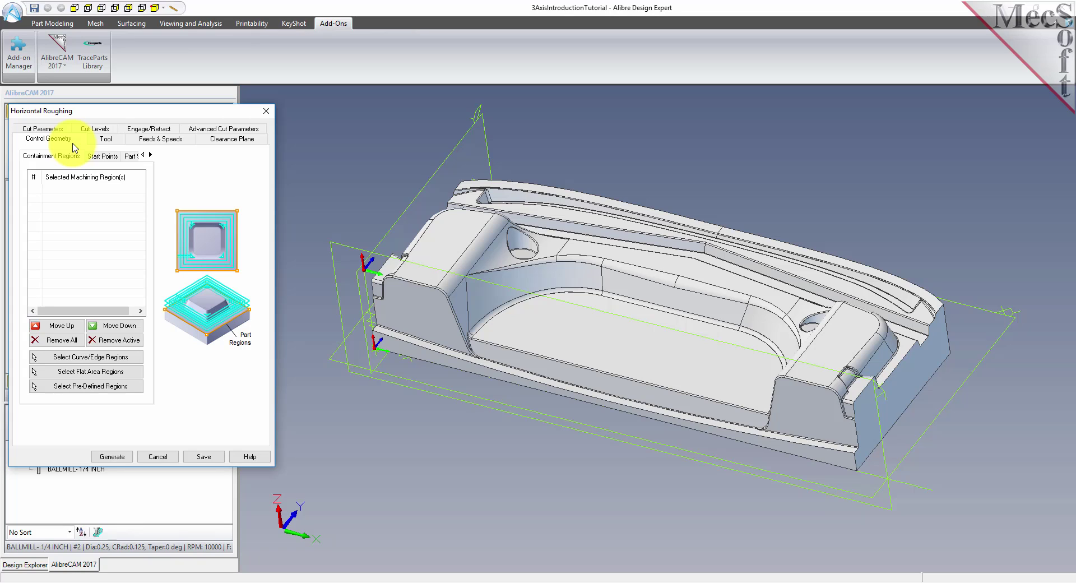
{"action": "left_click", "coordinate": [105, 139]}
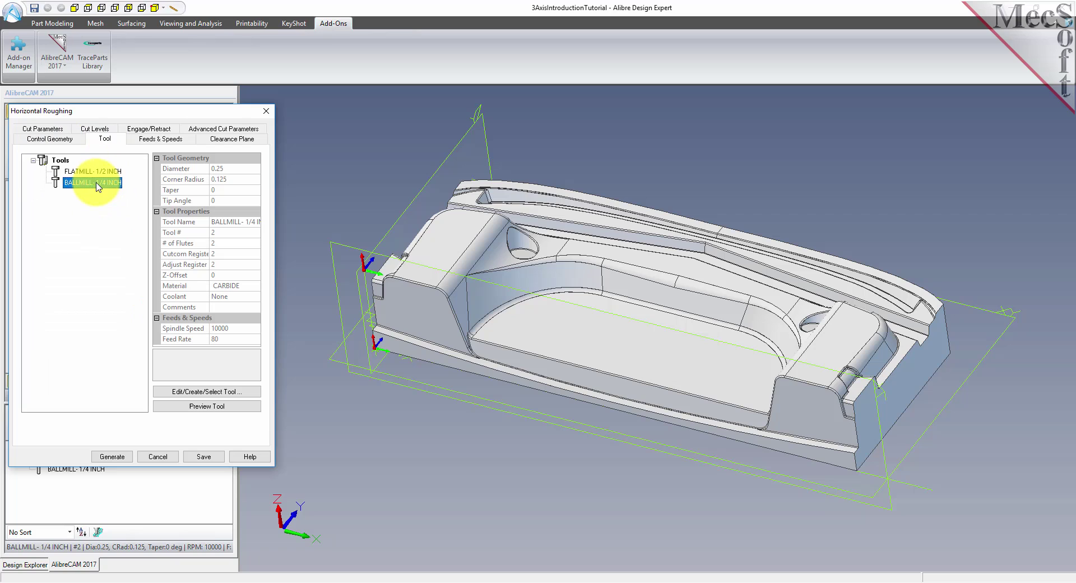
{"action": "left_click", "coordinate": [82, 172]}
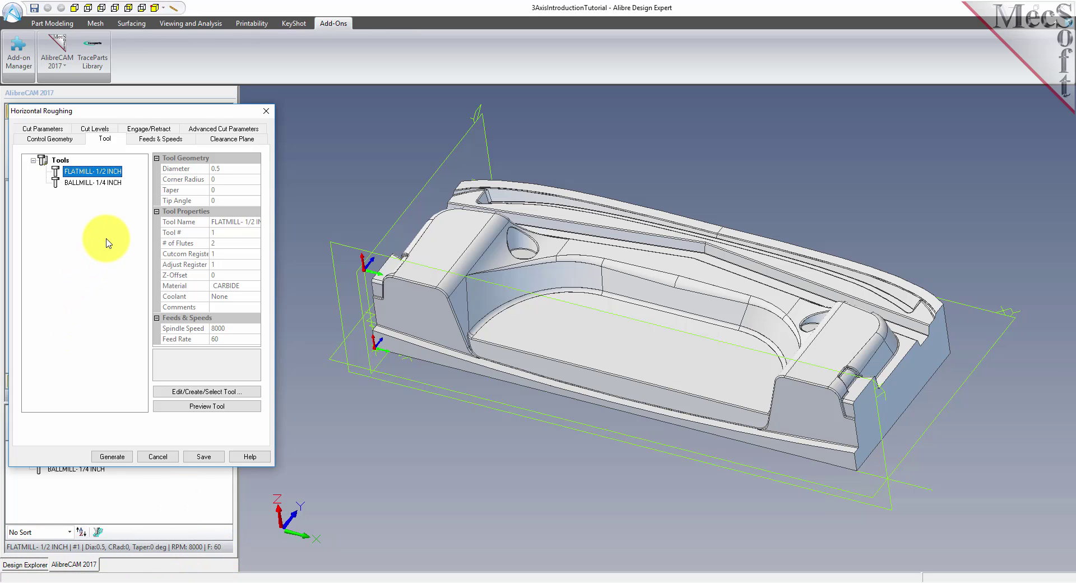
Load the roughing operation's feeds and speeds from the tool and review the clearance plane definition
{"action": "left_click", "coordinate": [153, 140]}
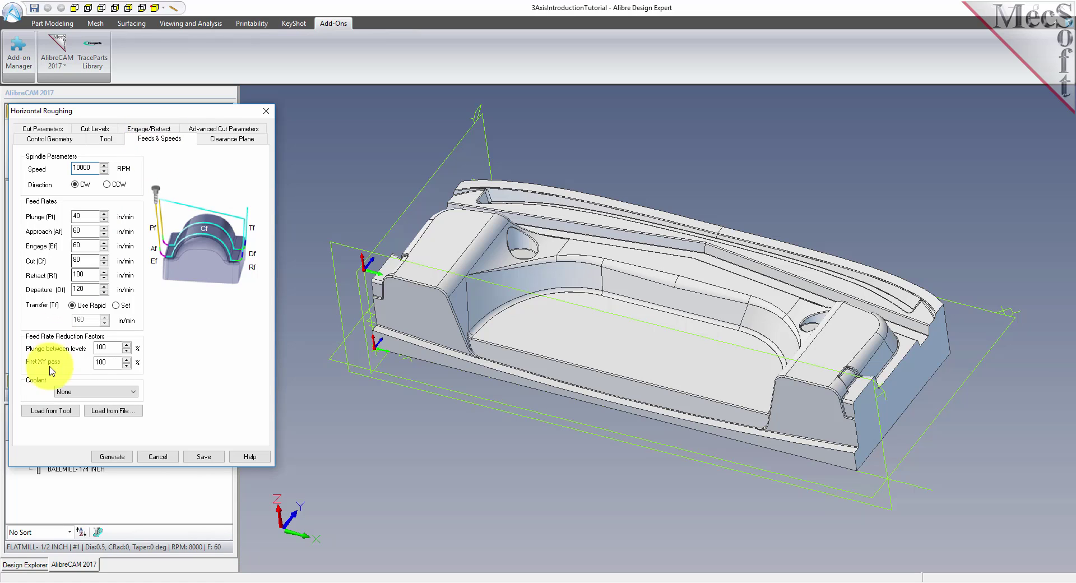
{"action": "left_click", "coordinate": [56, 412]}
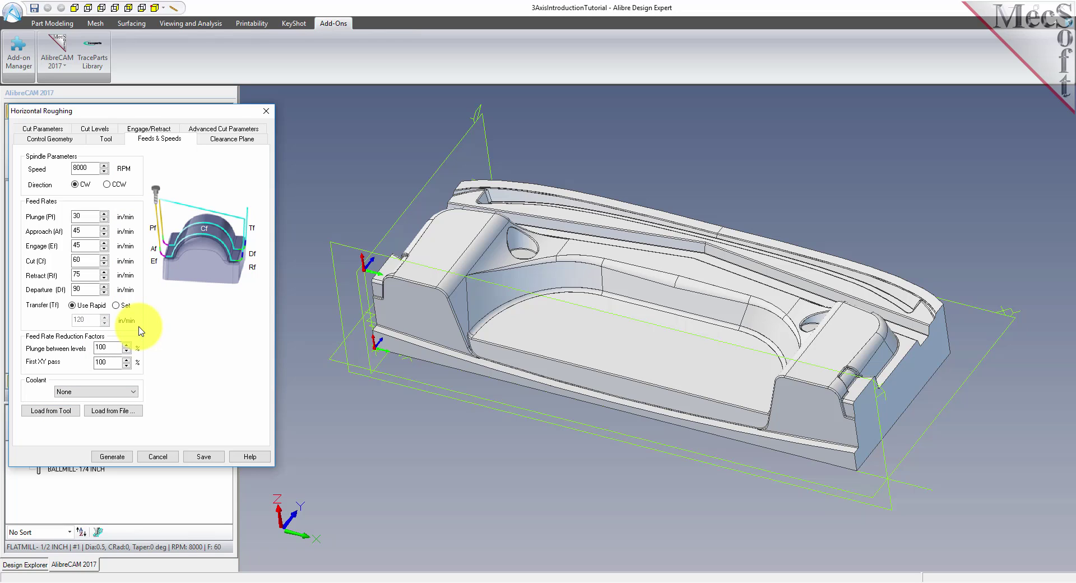
{"action": "left_click", "coordinate": [229, 139]}
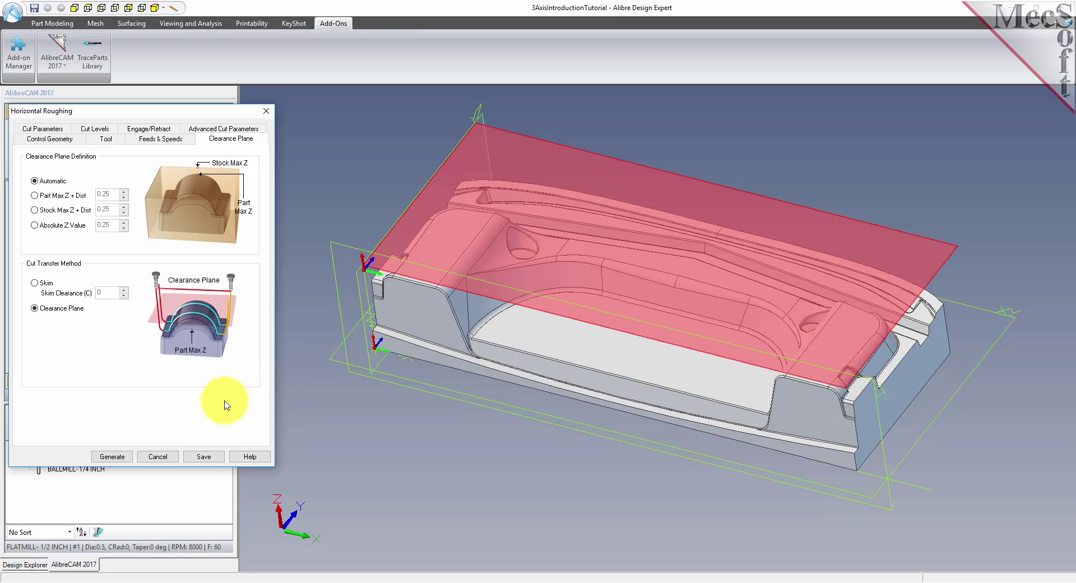
Review the global tolerance and stock parameters, and set the roughing stepover distance to 40% of the tool diameter
{"action": "left_click", "coordinate": [58, 131]}
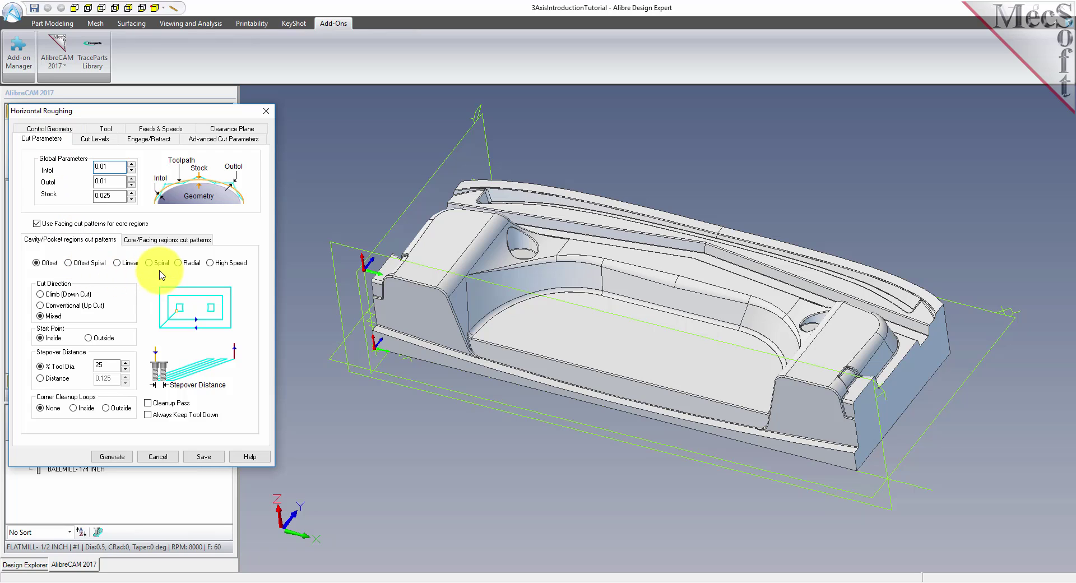
{"action": "double_click", "coordinate": [109, 166]}
{"action": "double_click", "coordinate": [116, 180]}
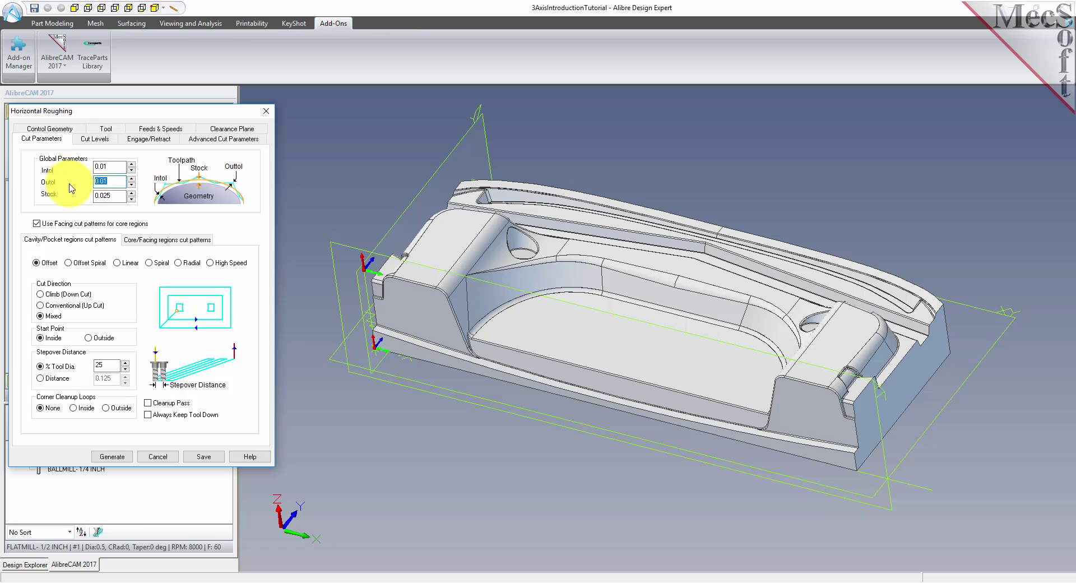
{"action": "double_click", "coordinate": [111, 195]}
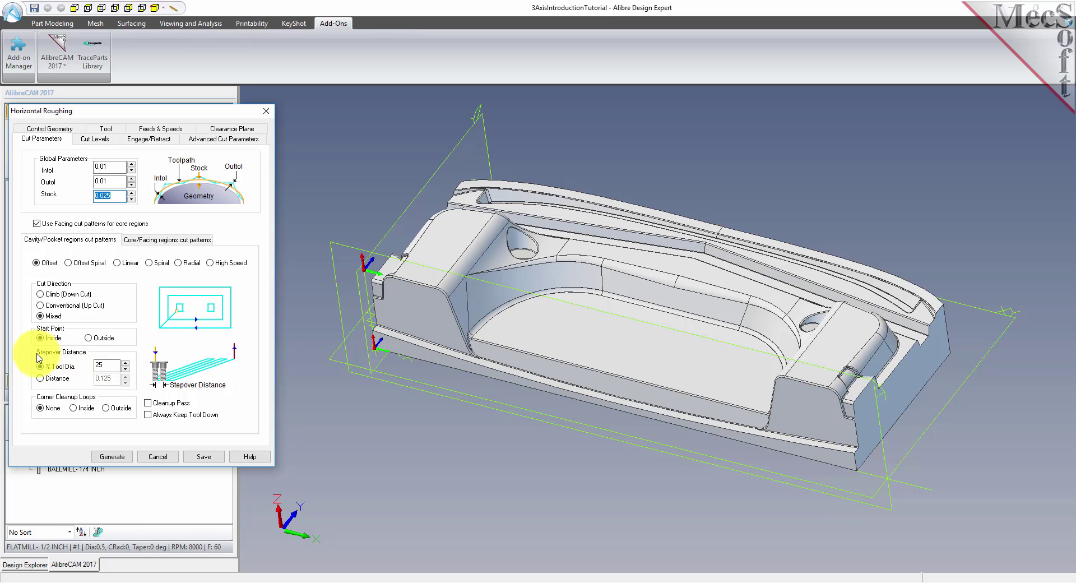
{"action": "double_click", "coordinate": [108, 364]}
{"action": "type", "text": "40"}
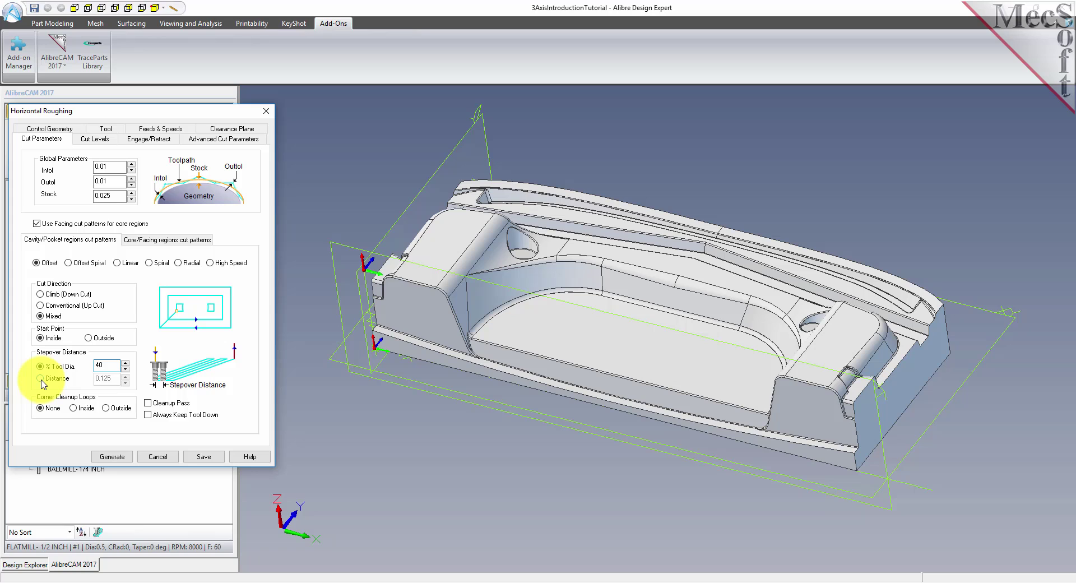
Review the roughing stepdown control and cut levels ordering alongside the cut pattern and stepover parameters
{"action": "left_click", "coordinate": [94, 140]}
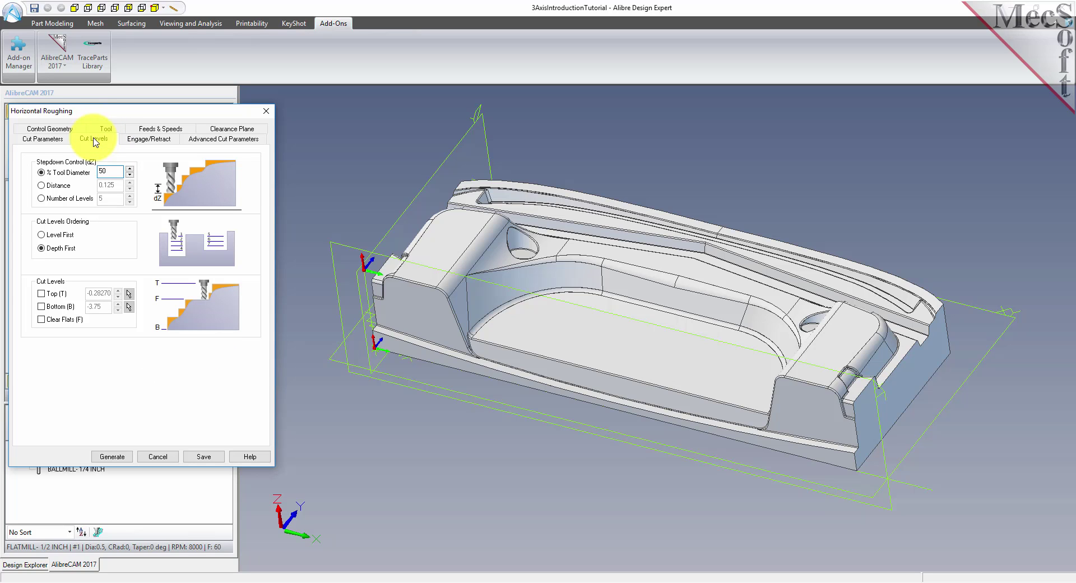
{"action": "left_click_drag", "start_coordinate": [112, 171], "coordinate": [90, 168]}
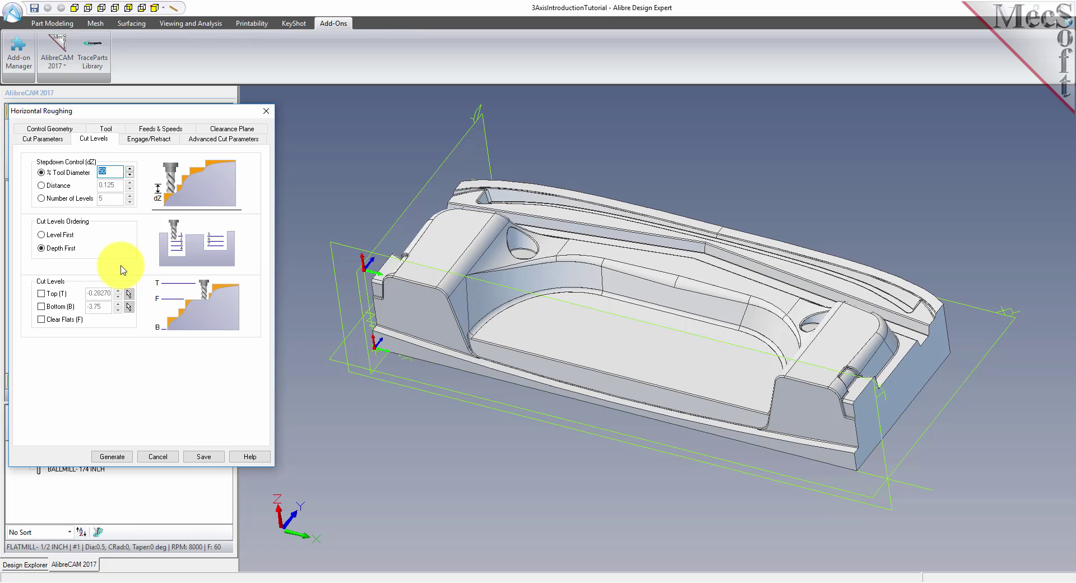
{"action": "left_click", "coordinate": [43, 139]}
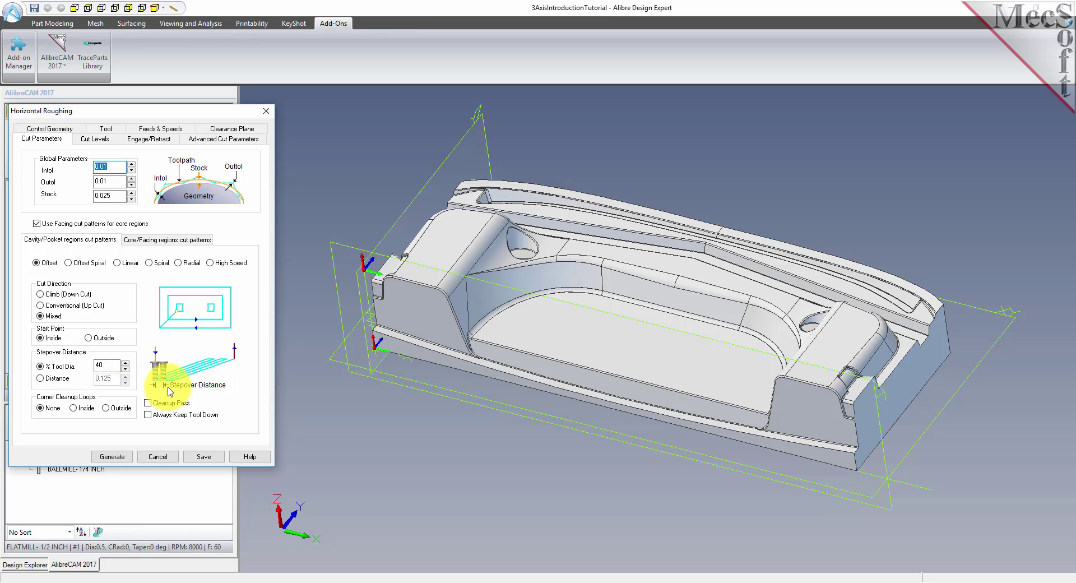
{"action": "left_click", "coordinate": [99, 140]}
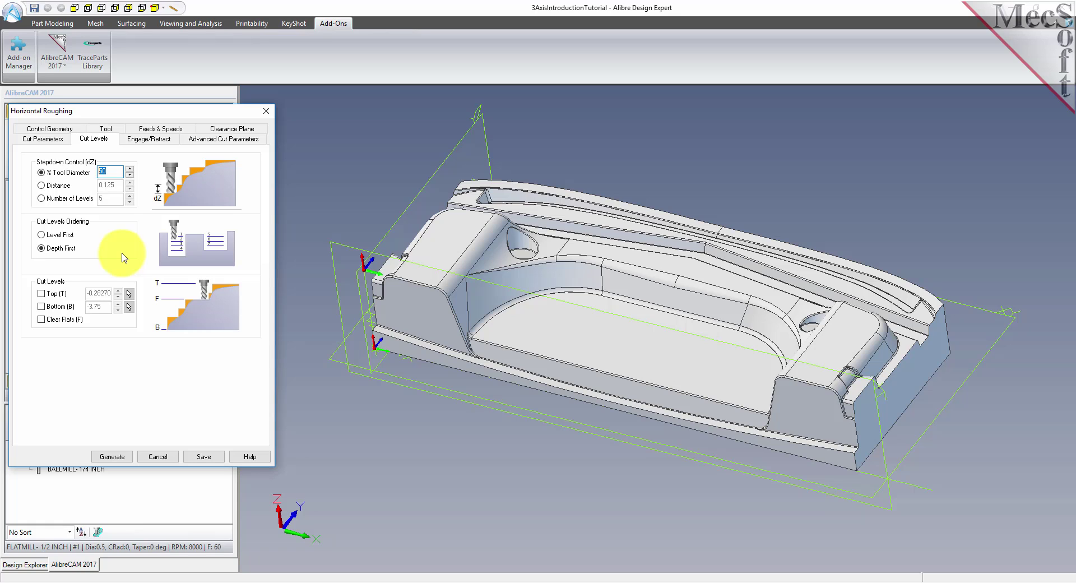
Enable a bottom cut level of -3.5 for the roughing operation and generate its toolpath
{"action": "left_click", "coordinate": [42, 307]}
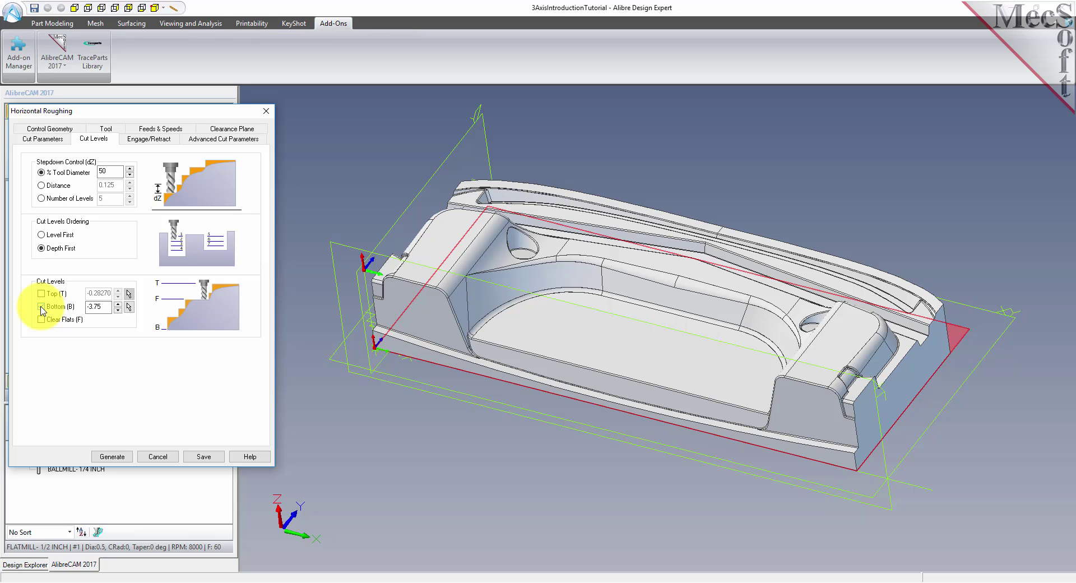
{"action": "double_click", "coordinate": [98, 306]}
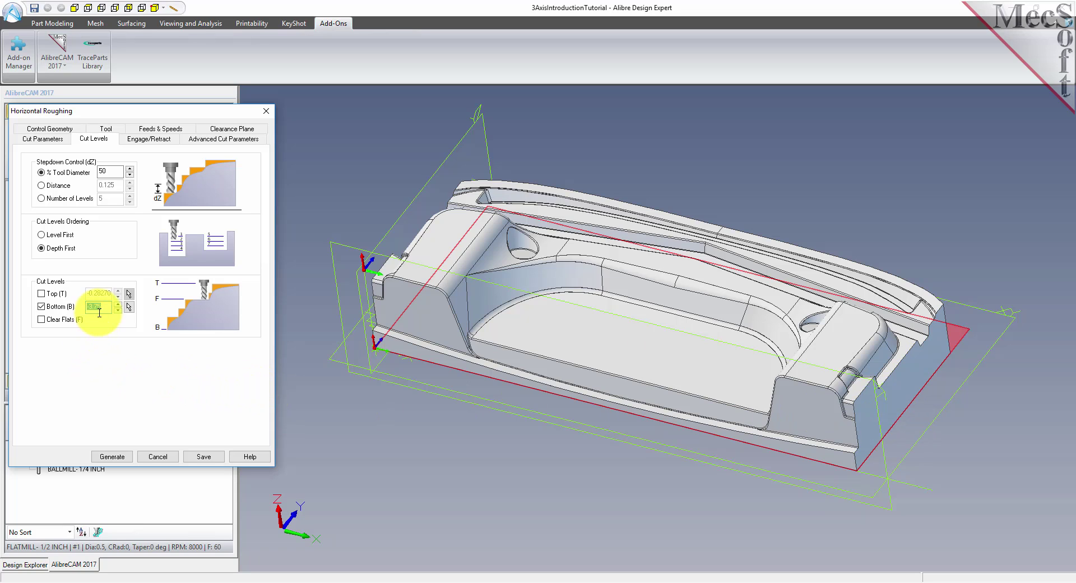
{"action": "type", "text": "-3.5"}
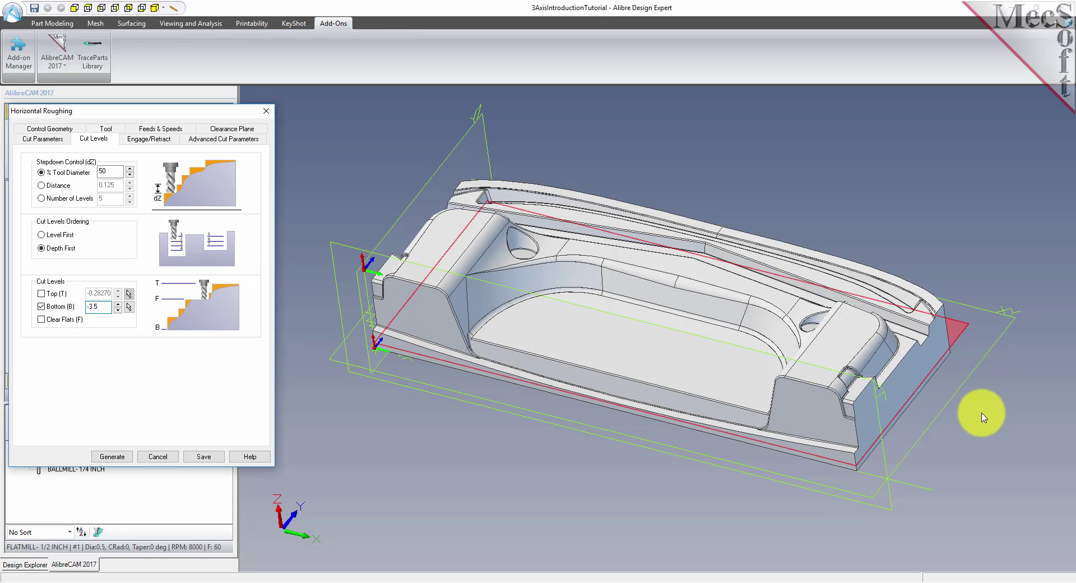
{"action": "right_click_drag", "start_coordinate": [972, 413], "coordinate": [936, 388]}
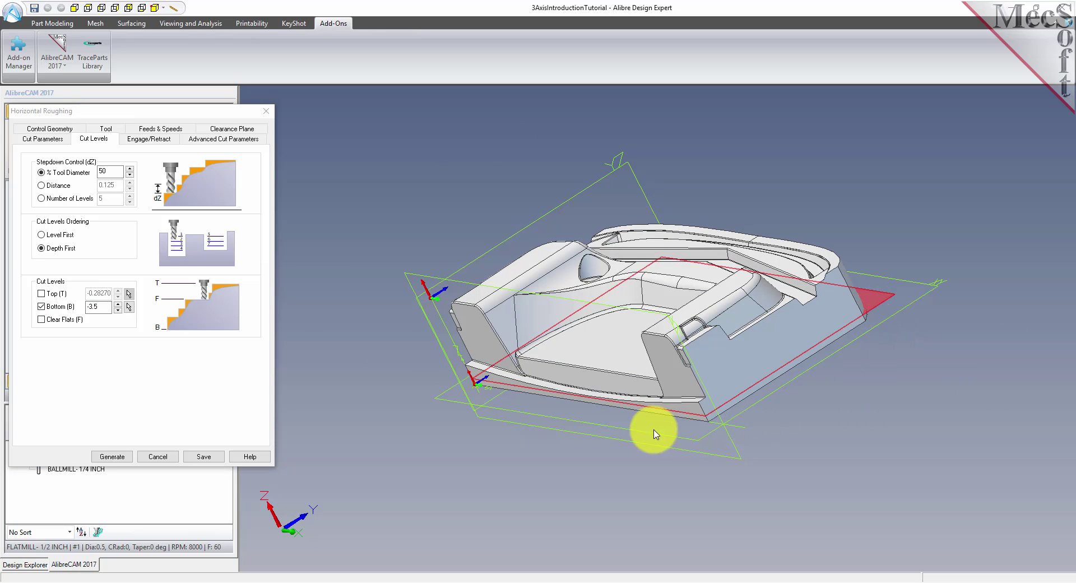
{"action": "right_click_drag", "start_coordinate": [624, 436], "coordinate": [642, 439]}
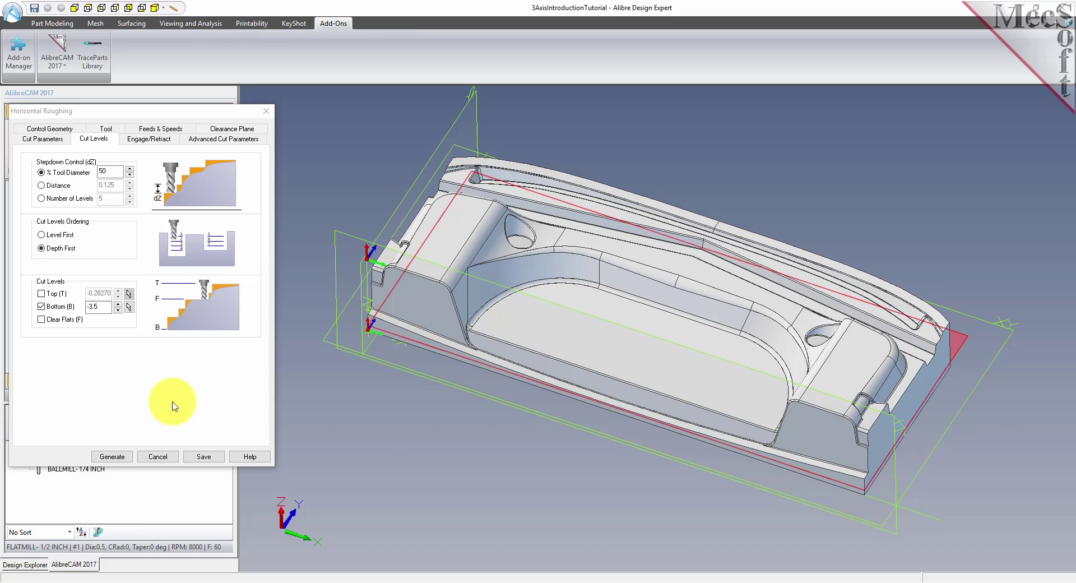
{"action": "left_click", "coordinate": [112, 456]}
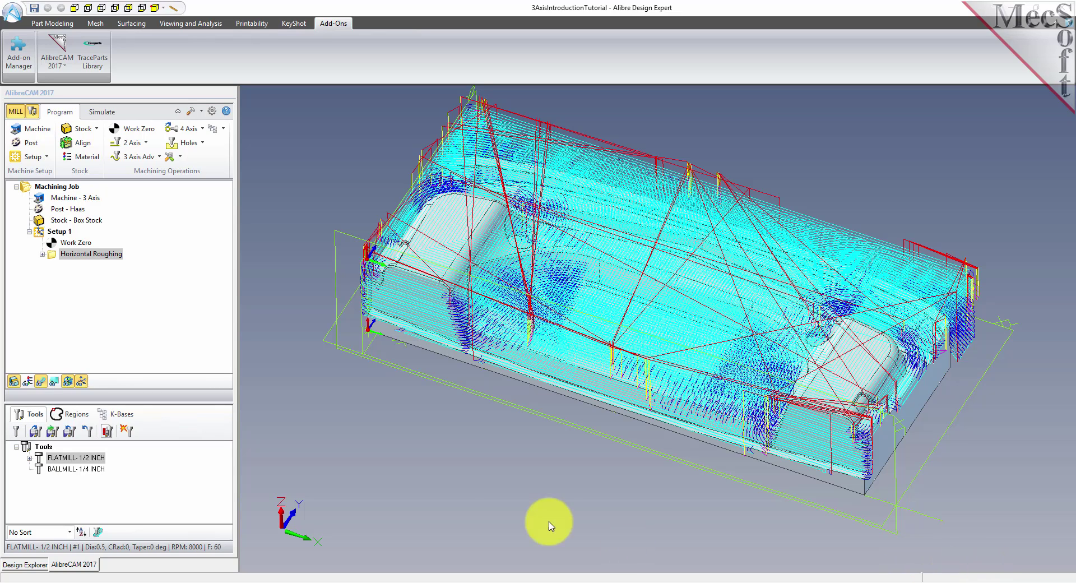
Examine the roughing toolpath level by level, from the first Z level down to the last at -3.5000
{"action": "left_click", "coordinate": [55, 383]}
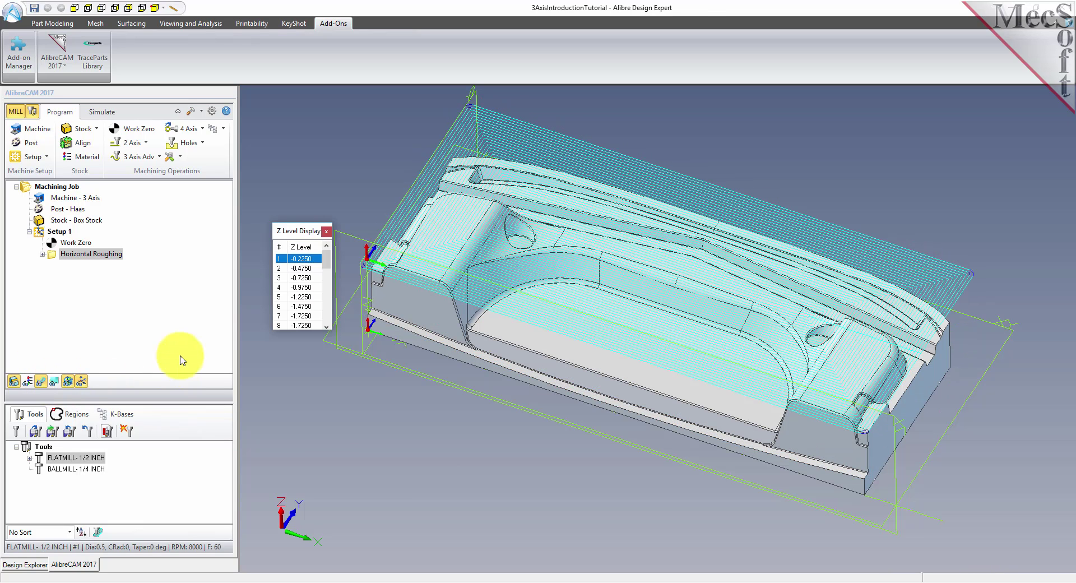
{"action": "left_click_drag", "start_coordinate": [307, 331], "coordinate": [306, 499]}
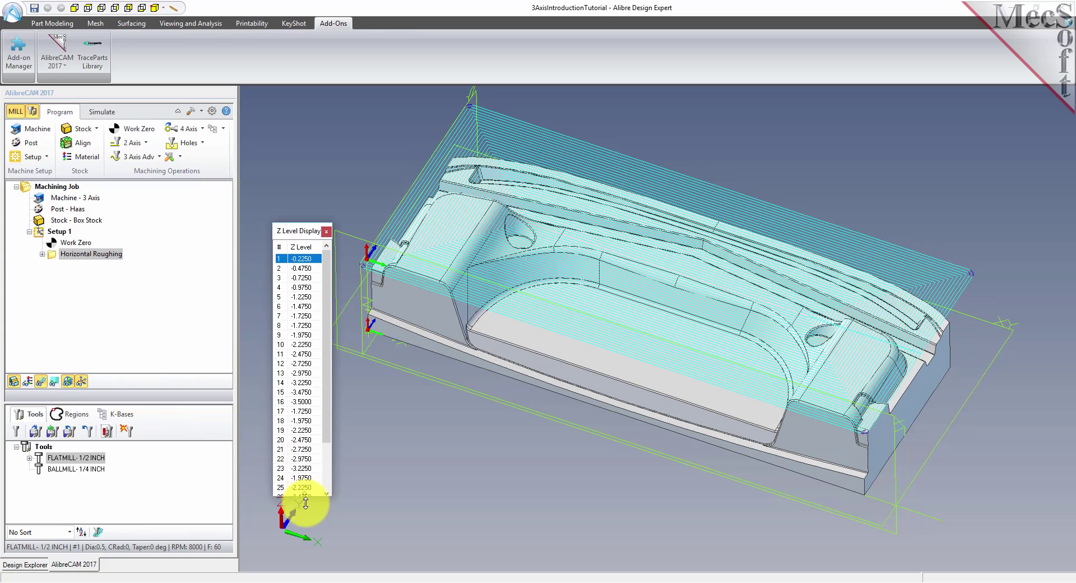
{"action": "left_click", "coordinate": [301, 269]}
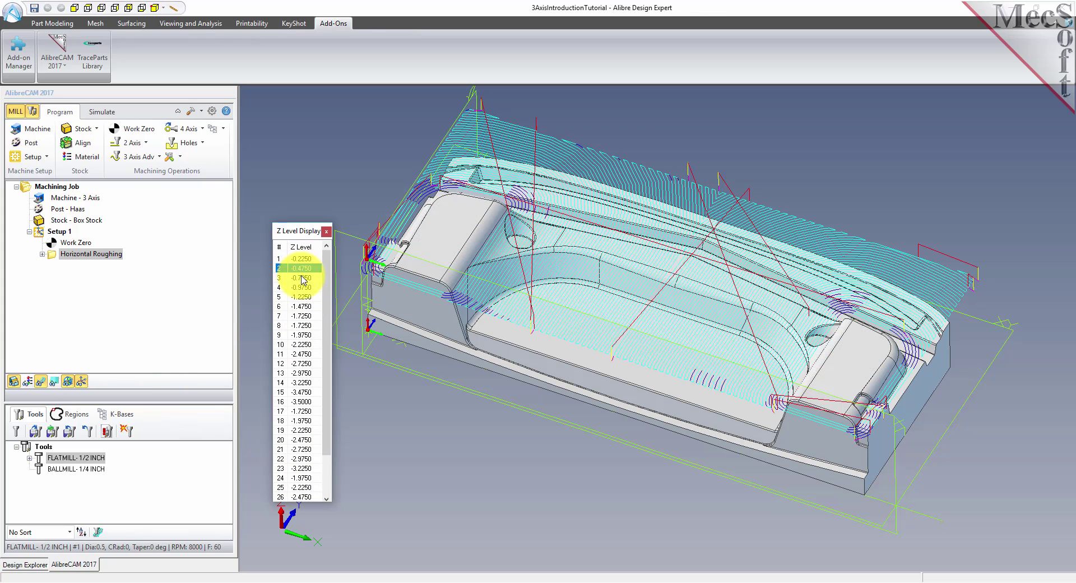
{"action": "left_click", "coordinate": [303, 288]}
{"action": "key", "text": "Down"}
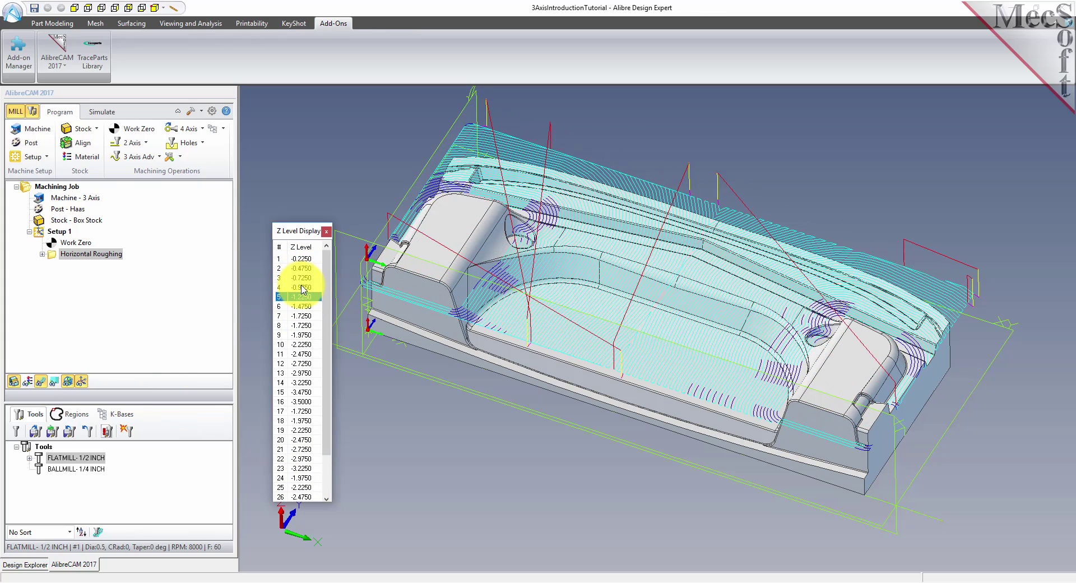
{"action": "key", "text": "Down"}
{"action": "key", "text": "Down"}
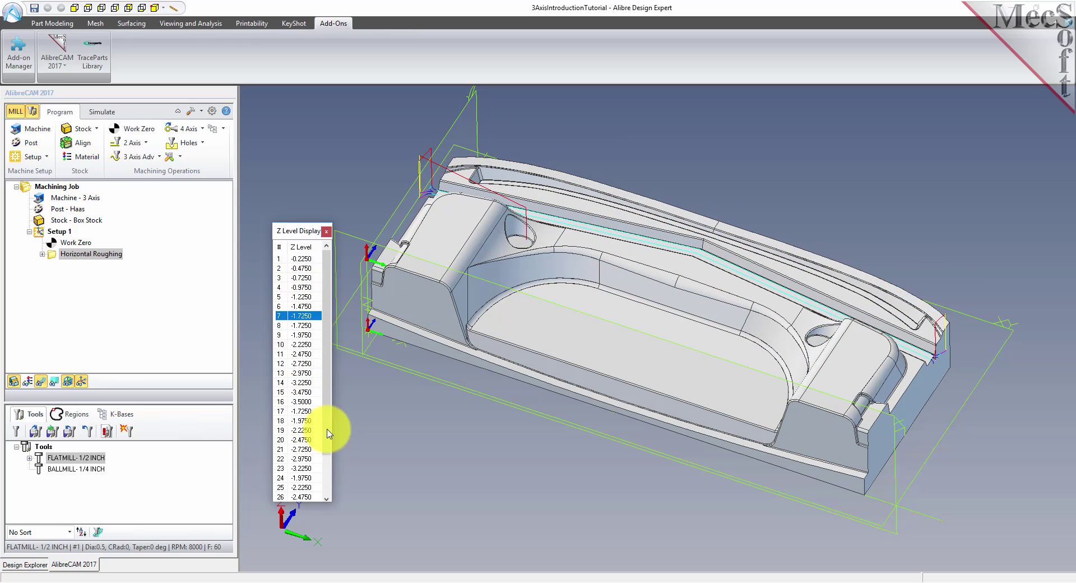
{"action": "scroll", "coordinate": [329, 482], "scroll_direction": "down", "scroll_amount": 2}
{"action": "left_click", "coordinate": [303, 497]}
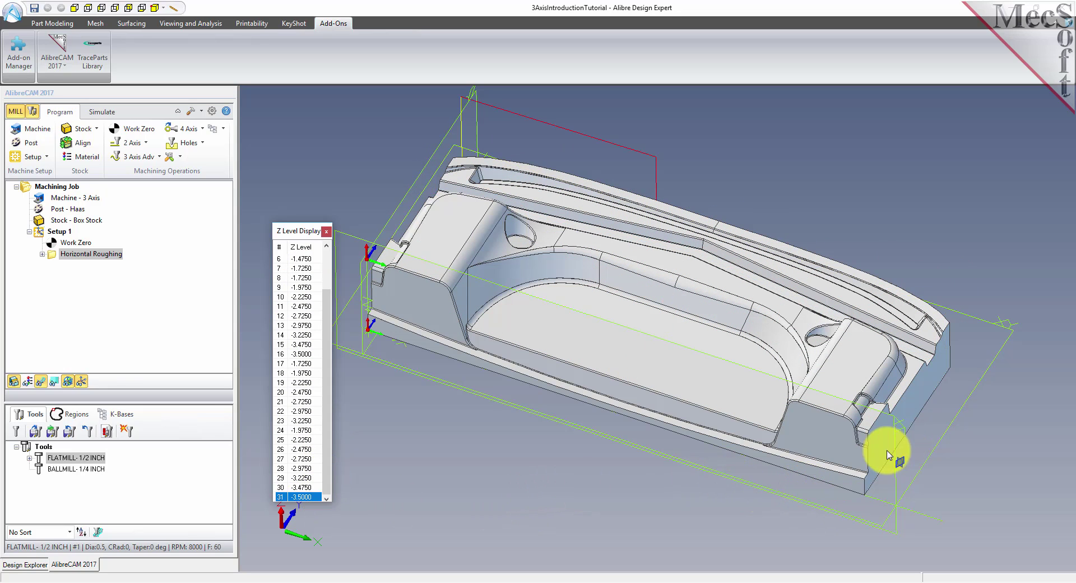
{"action": "left_click", "coordinate": [327, 231]}
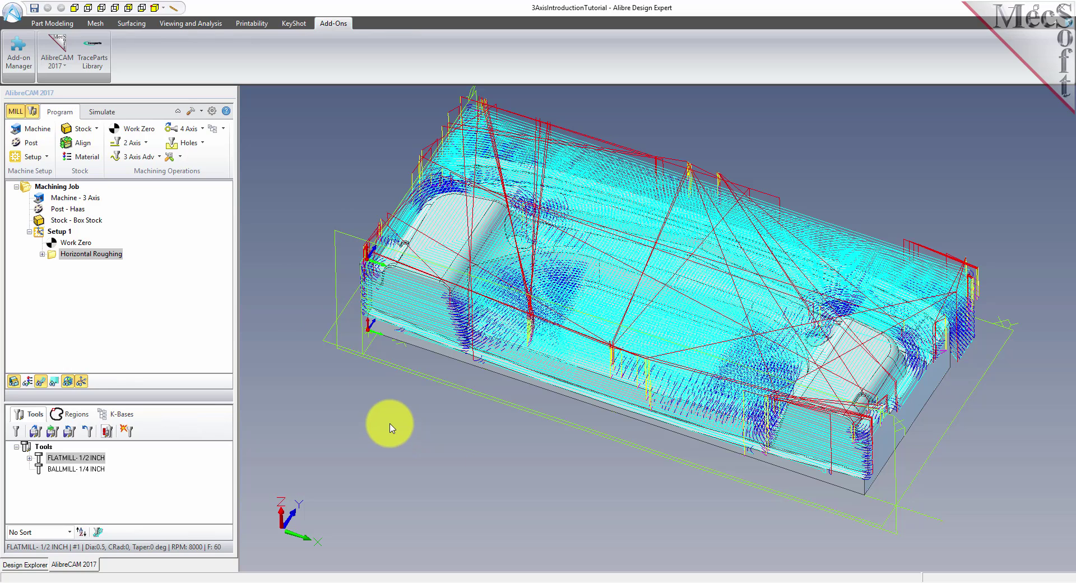
Display the Horizontal Roughing toolpath in a separate simulation window
{"action": "left_click", "coordinate": [98, 113]}
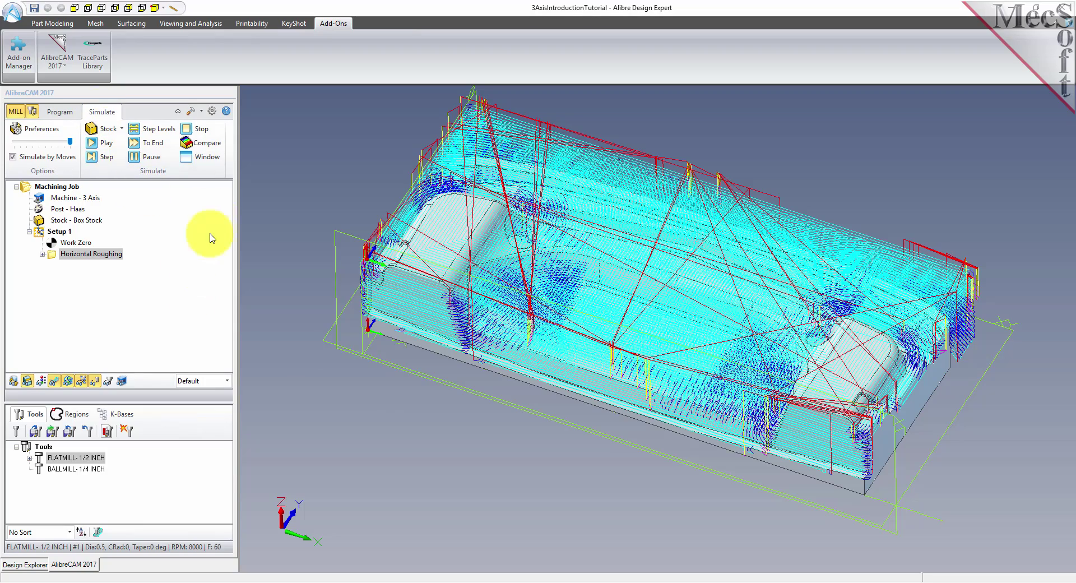
{"action": "left_click", "coordinate": [213, 157]}
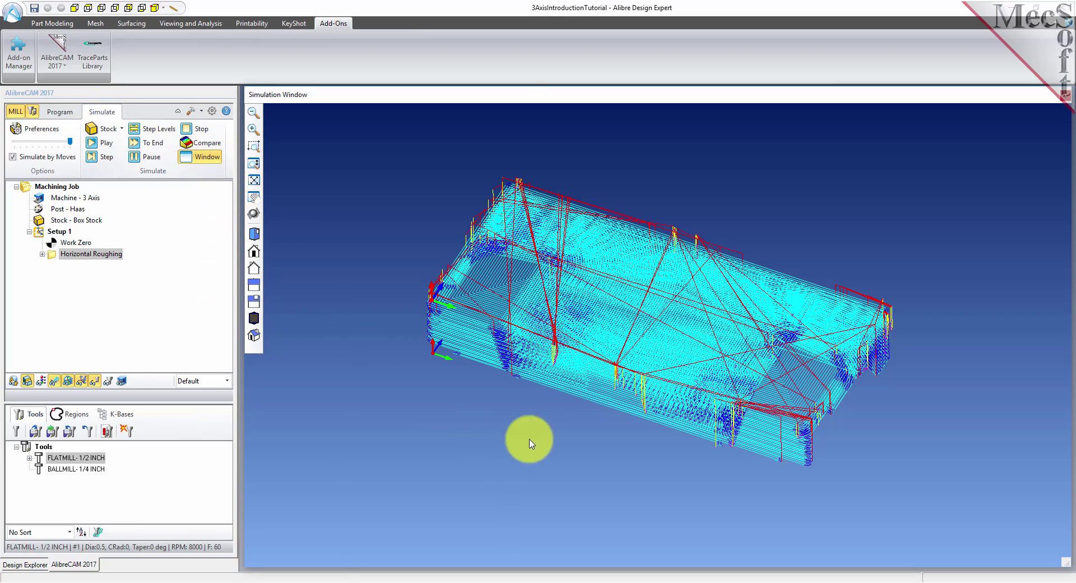
{"action": "scroll", "coordinate": [639, 313], "scroll_direction": "up", "scroll_amount": 2}
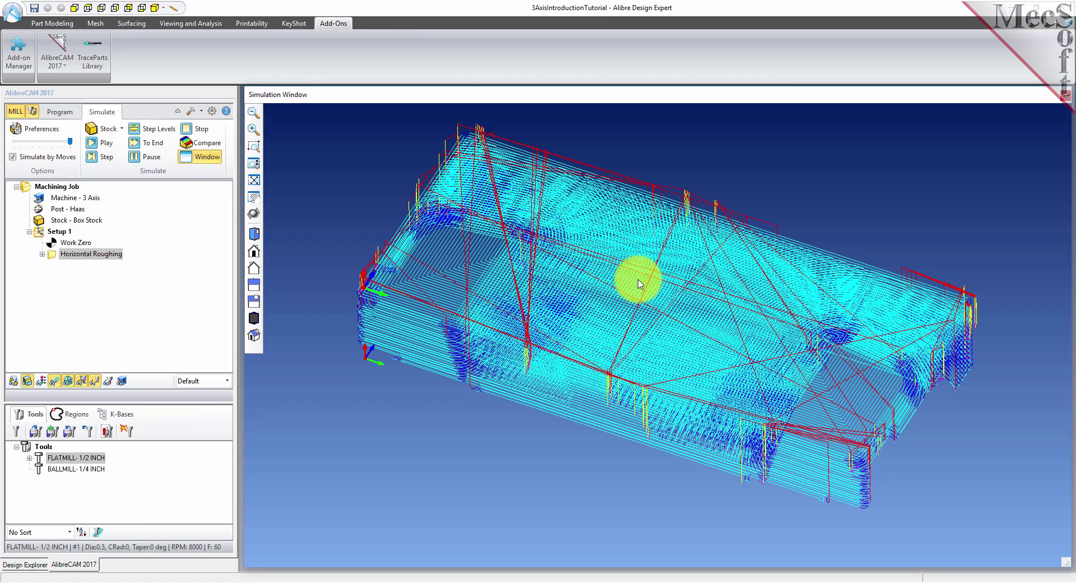
Review the simulation preferences and accept them with the Polygonal Model as the simulation model
{"action": "left_click", "coordinate": [37, 128]}
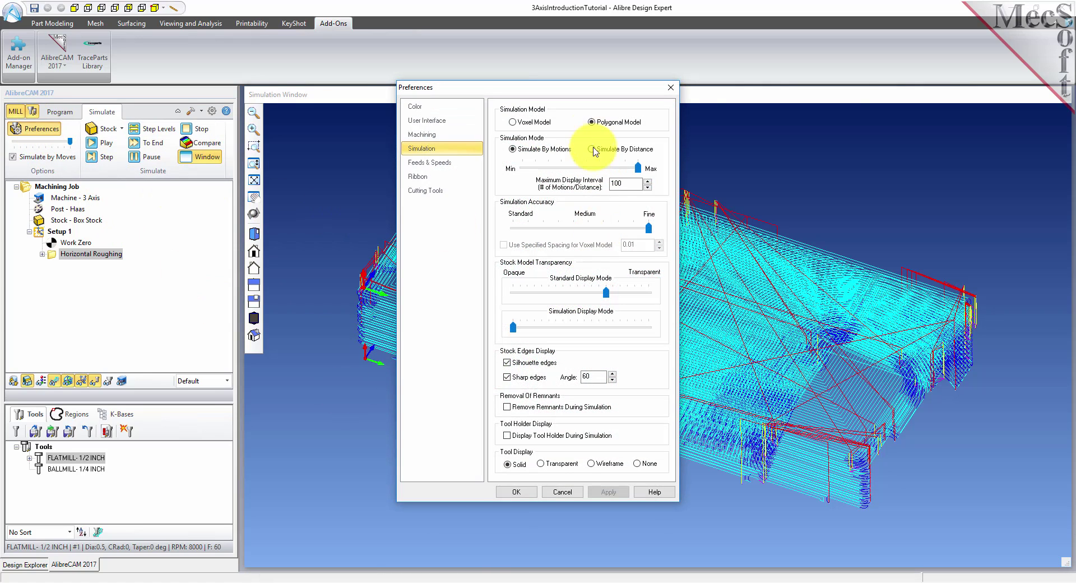
{"action": "left_click", "coordinate": [593, 122]}
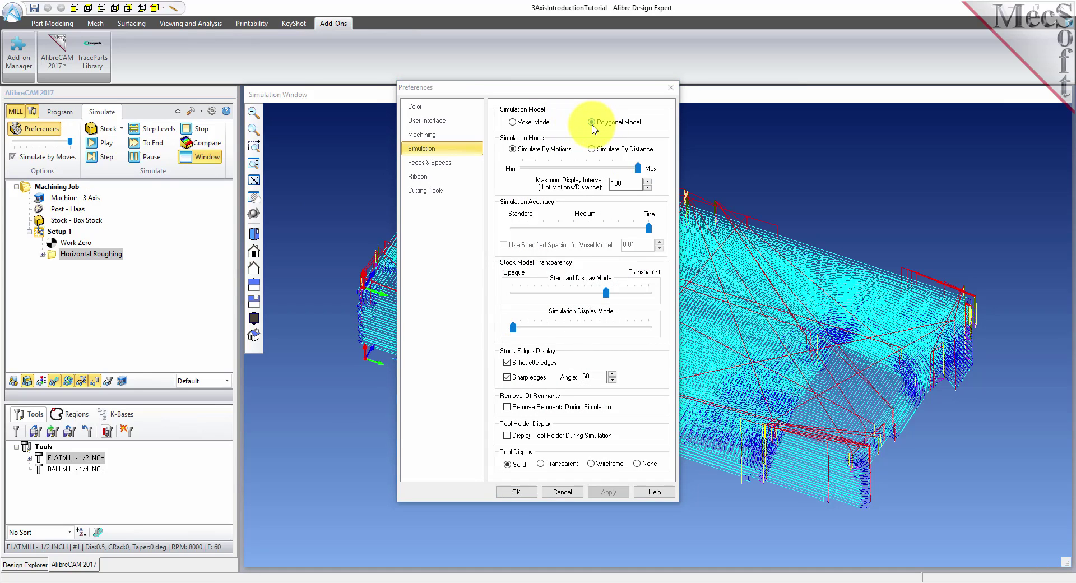
{"action": "left_click", "coordinate": [584, 335]}
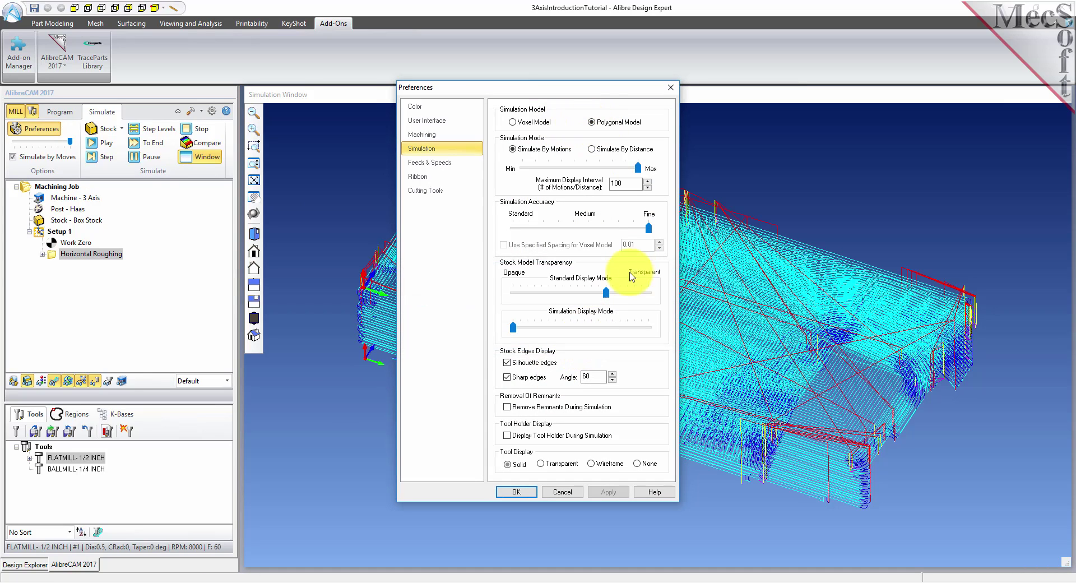
{"action": "left_click", "coordinate": [517, 492]}
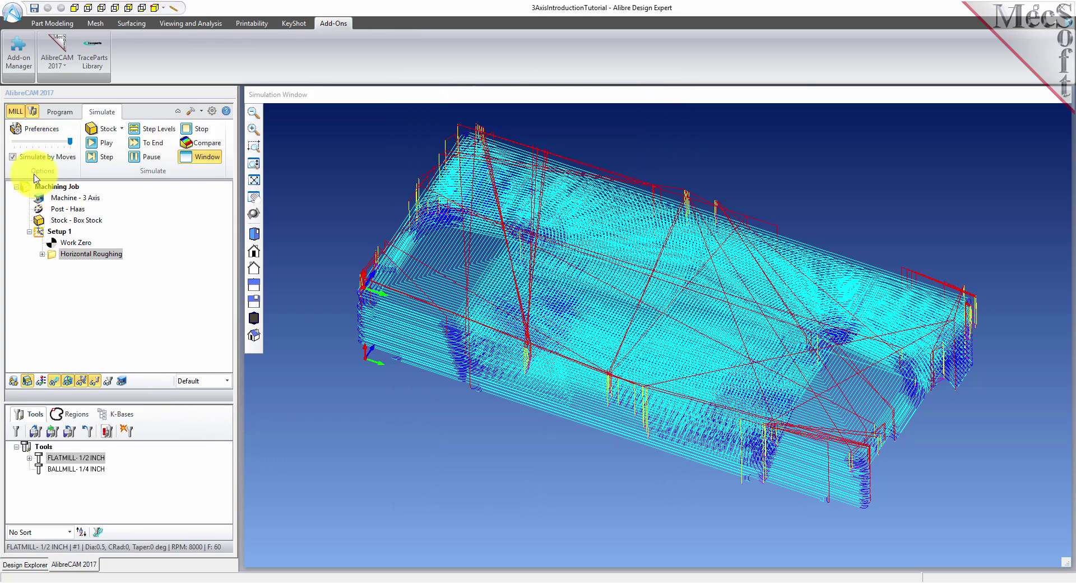
Simulate the Horizontal Roughing cut with Simulate by Moves off, and turn Simulate by Moves back on to finish the run
{"action": "mouse_move", "coordinate": [71, 147]}
{"action": "left_mouse_down"}
{"action": "mouse_move", "coordinate": [23, 147]}
{"action": "mouse_move", "coordinate": [68, 142]}
{"action": "left_mouse_up"}
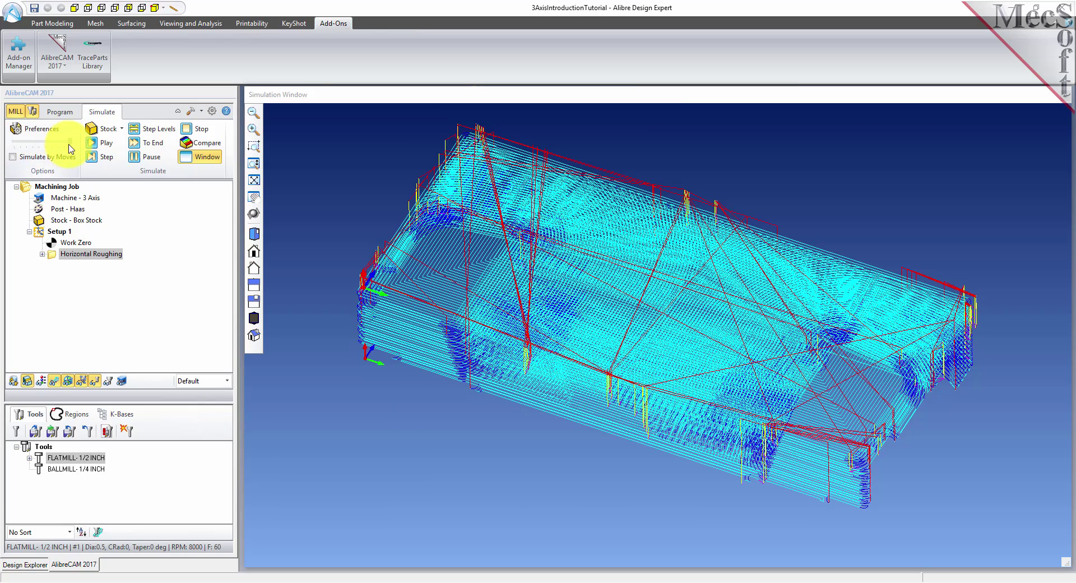
{"action": "left_click", "coordinate": [105, 143]}
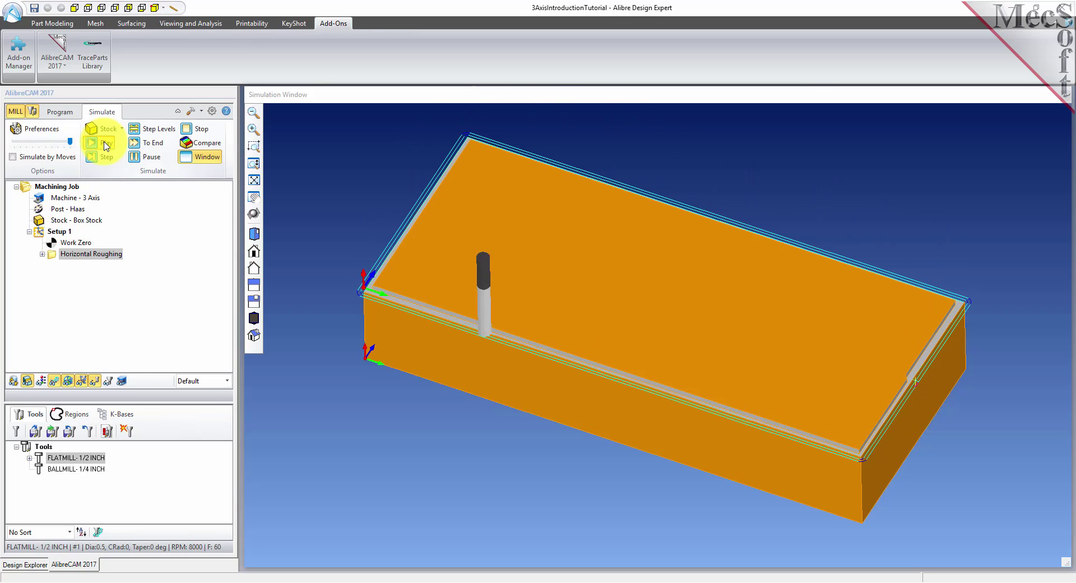
{"action": "left_click", "coordinate": [12, 157]}
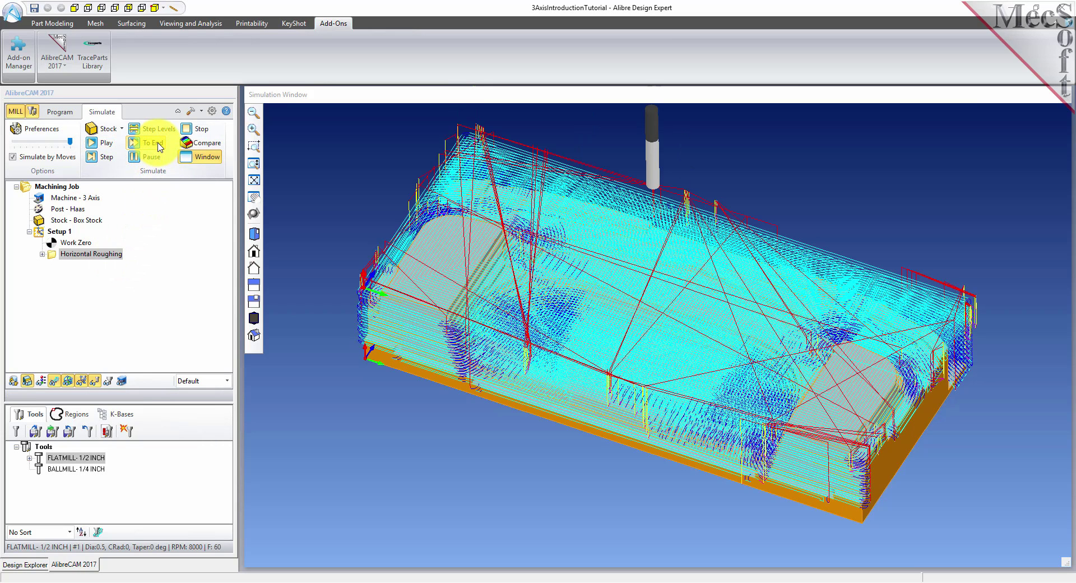
Hide the toolpath and inspect the simulated roughed stock from several sides
{"action": "left_click", "coordinate": [55, 382]}
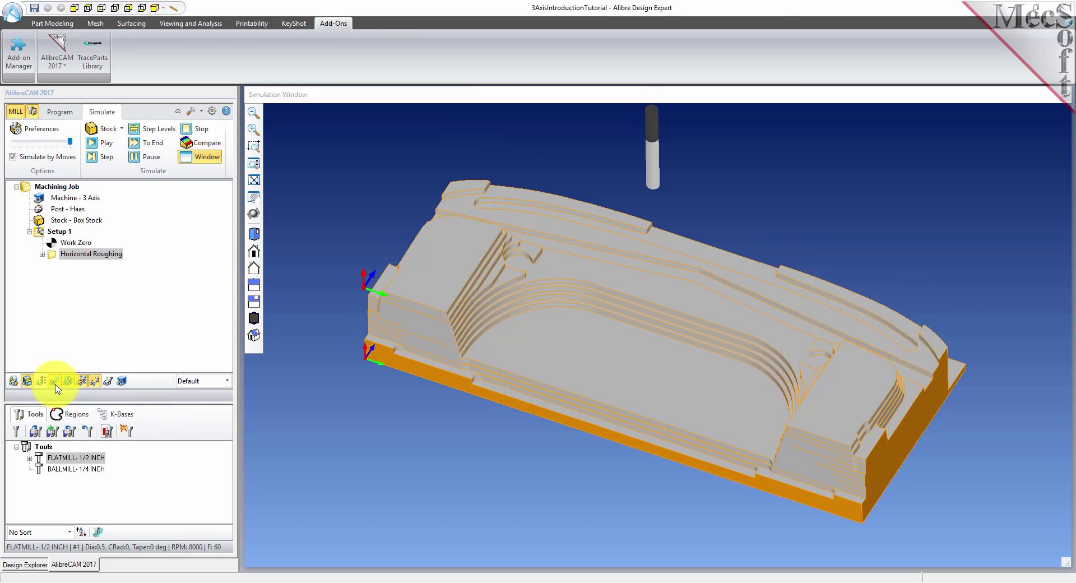
{"action": "left_click", "coordinate": [55, 382]}
{"action": "left_click", "coordinate": [55, 383]}
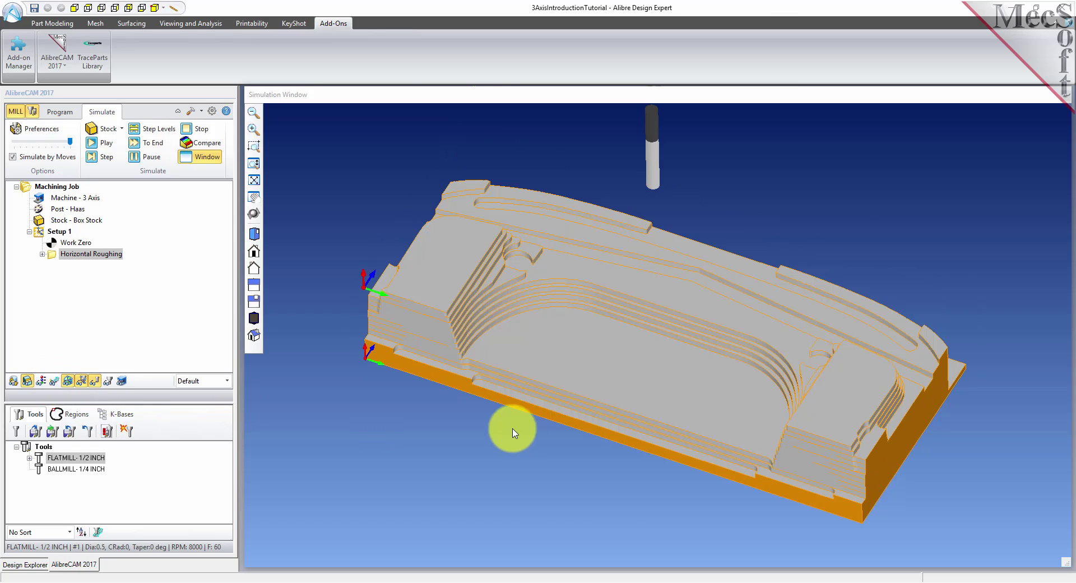
{"action": "scroll", "coordinate": [688, 372], "scroll_direction": "up", "scroll_amount": 2}
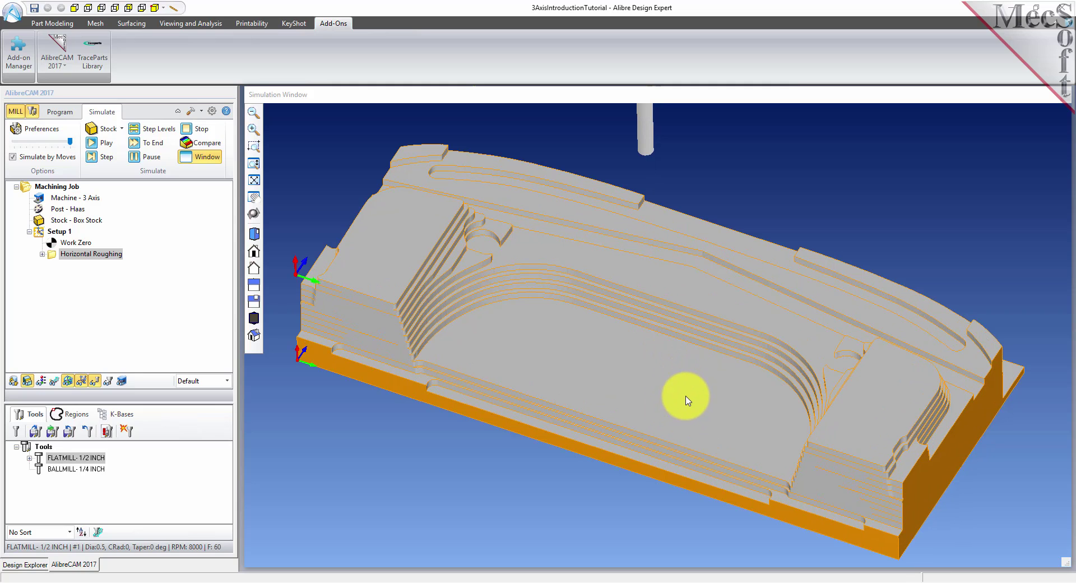
{"action": "middle_click_drag", "start_coordinate": [694, 398], "coordinate": [599, 399]}
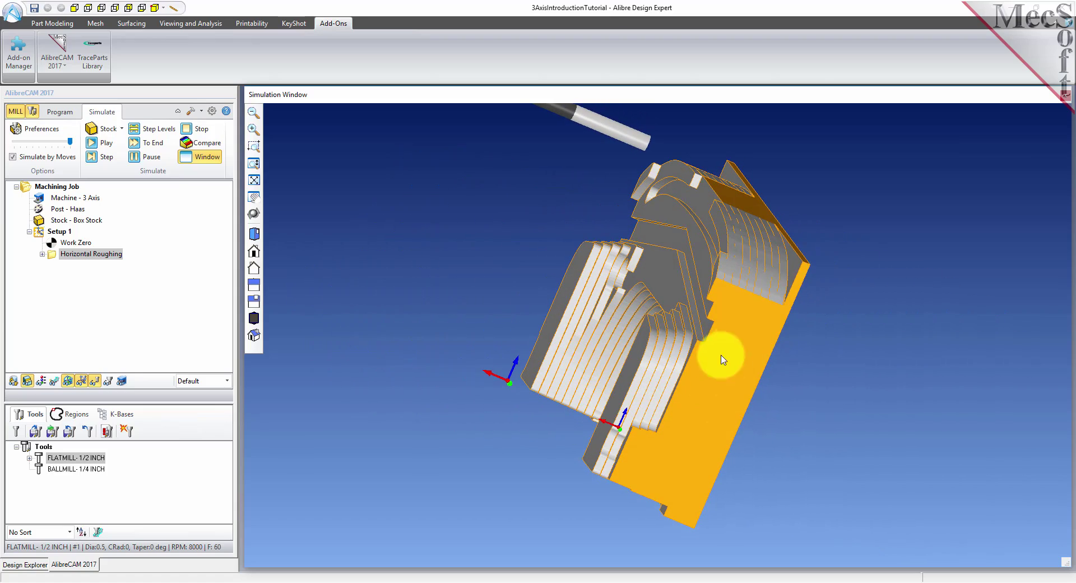
{"action": "middle_click_drag", "start_coordinate": [541, 294], "coordinate": [636, 272]}
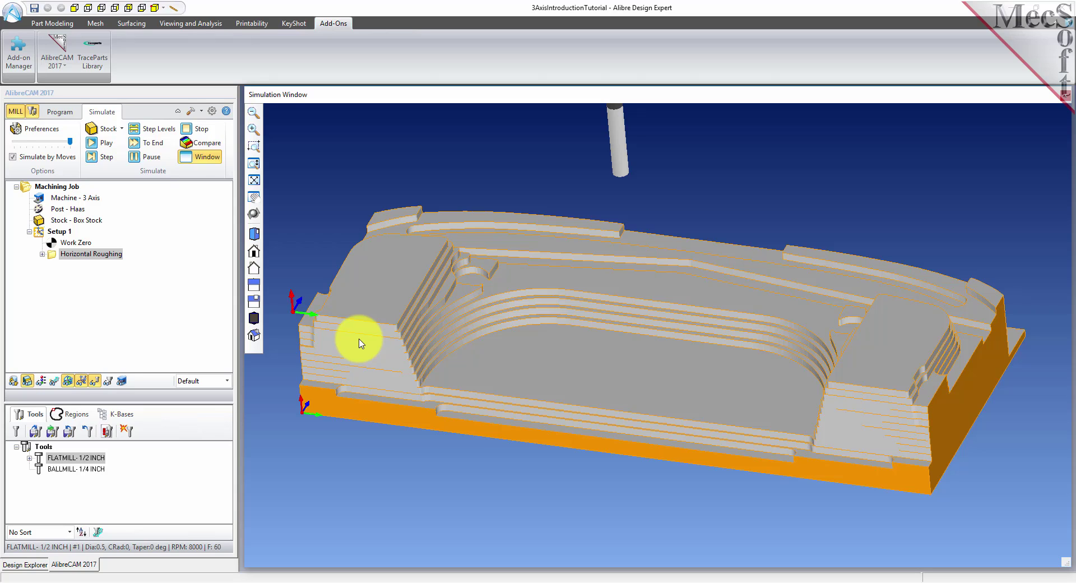
Close the simulation window and start a new 3-axis Parallel Finishing operation
{"action": "left_click", "coordinate": [199, 157]}
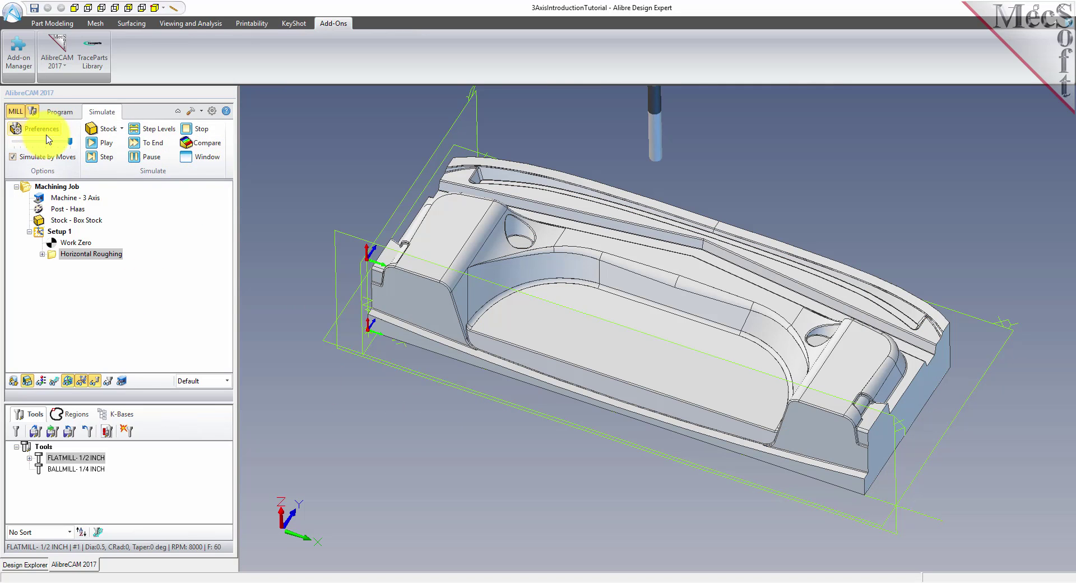
{"action": "left_click", "coordinate": [61, 114]}
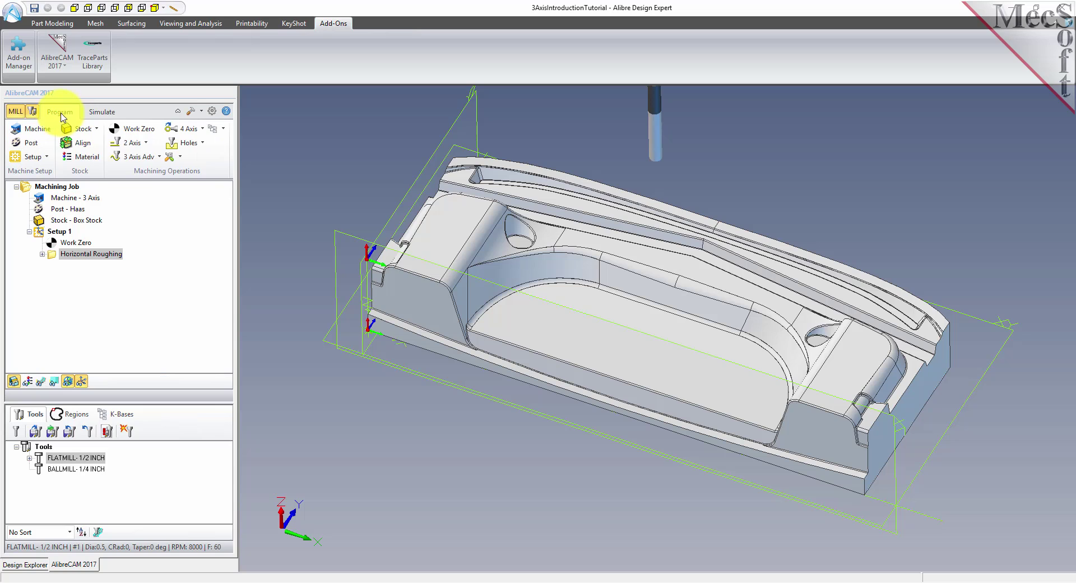
{"action": "left_click", "coordinate": [159, 157]}
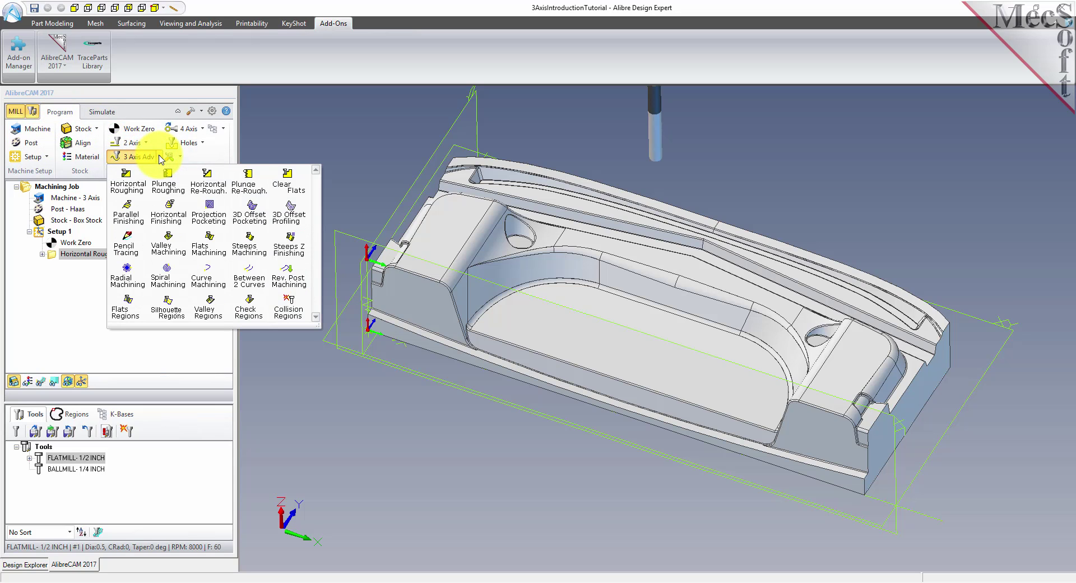
{"action": "left_click", "coordinate": [127, 215]}
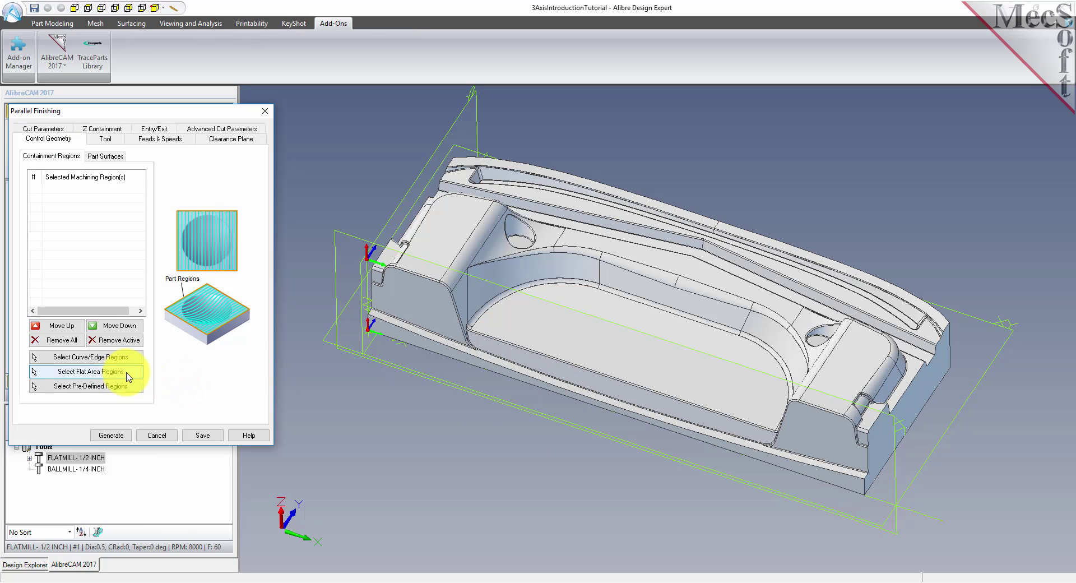
Add the part's flat underside face as the containment region for Parallel Finishing and highlight it on the model
{"action": "left_click", "coordinate": [129, 376]}
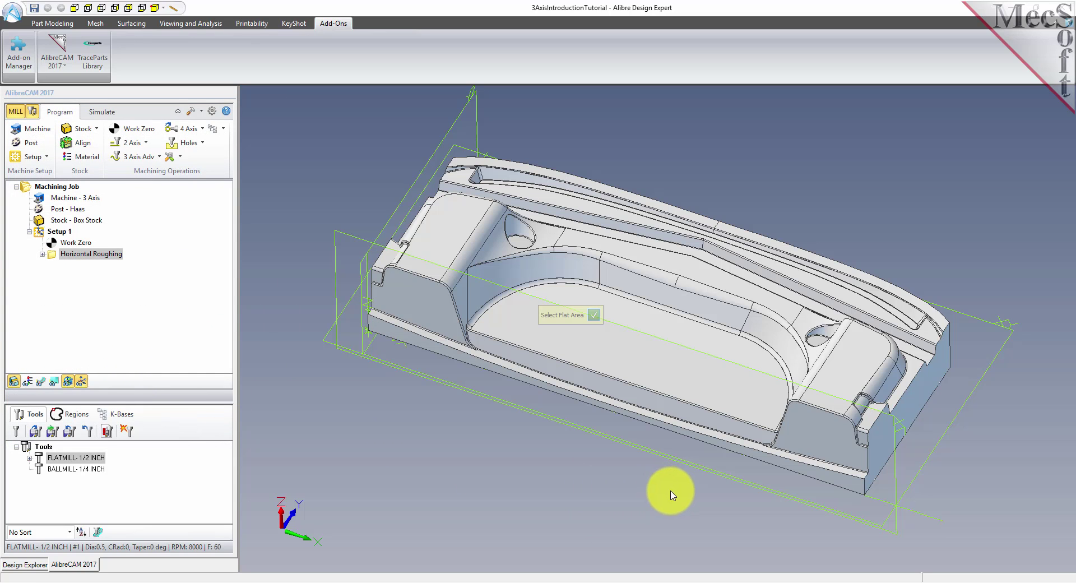
{"action": "middle_click_drag", "start_coordinate": [676, 495], "coordinate": [666, 461]}
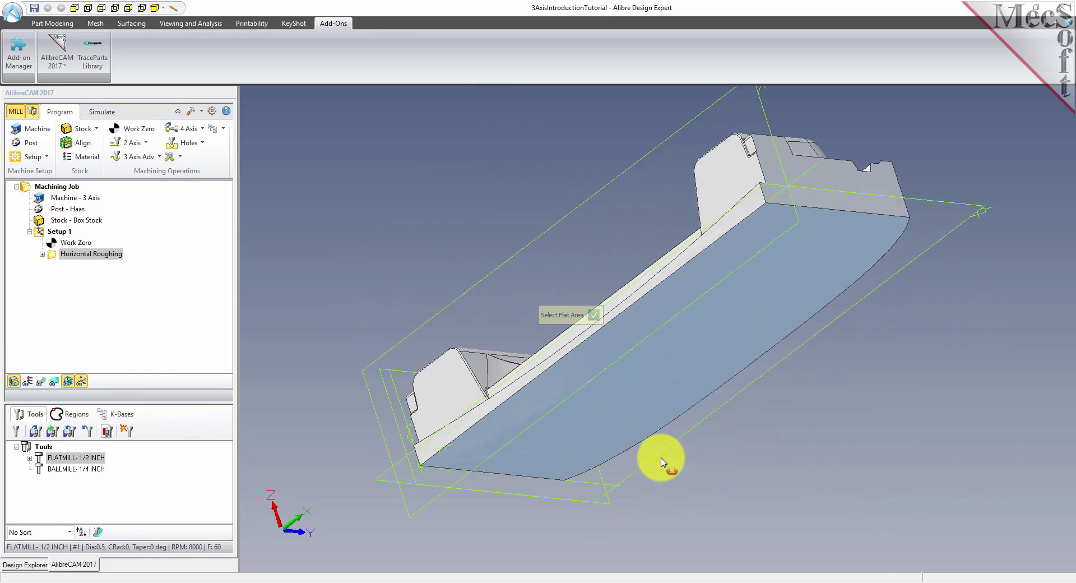
{"action": "left_click", "coordinate": [672, 354]}
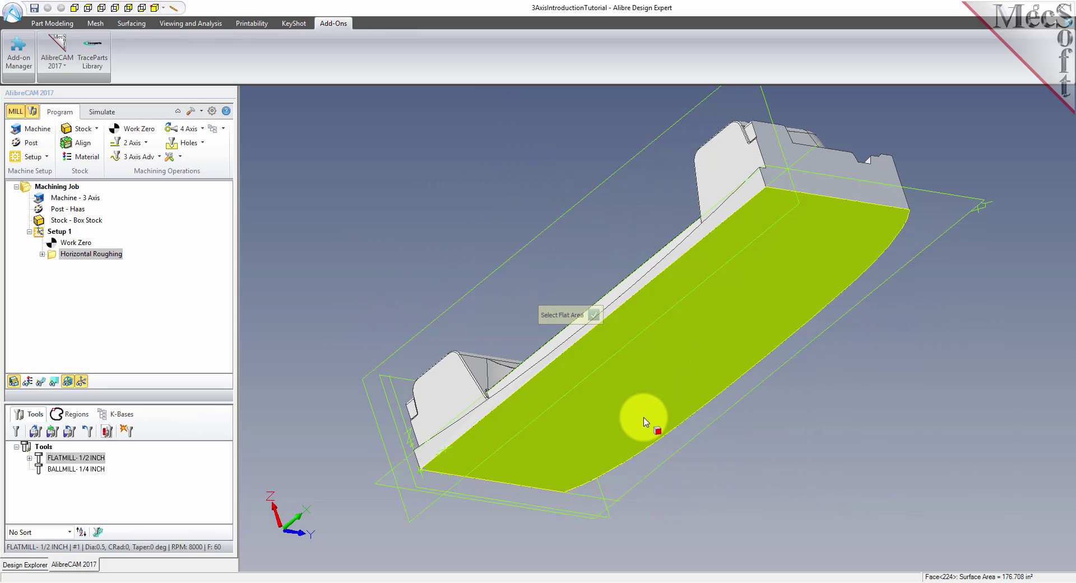
{"action": "left_click", "coordinate": [594, 316]}
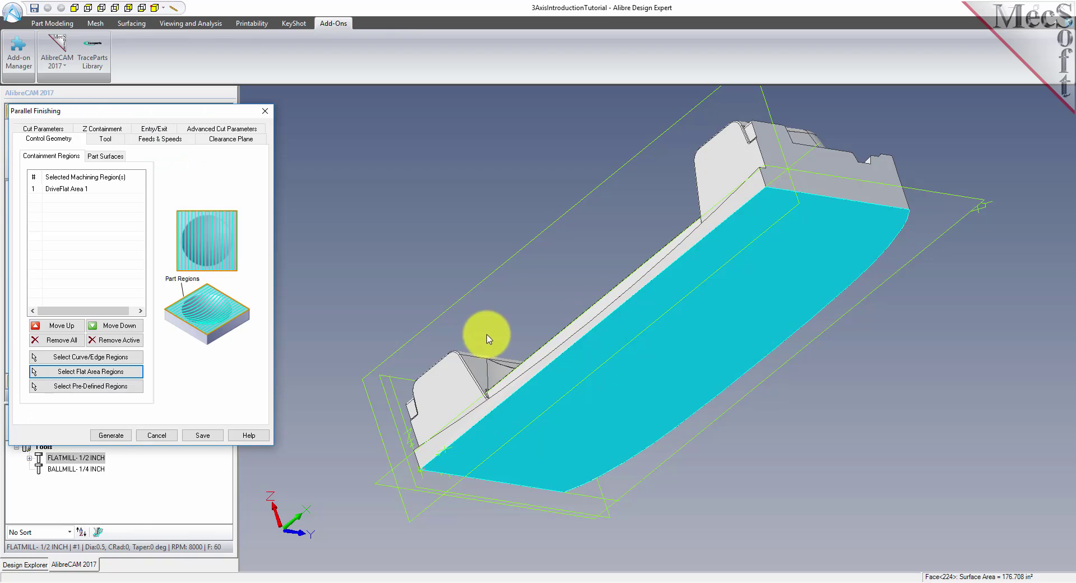
{"action": "middle_click_drag", "start_coordinate": [436, 183], "coordinate": [456, 200]}
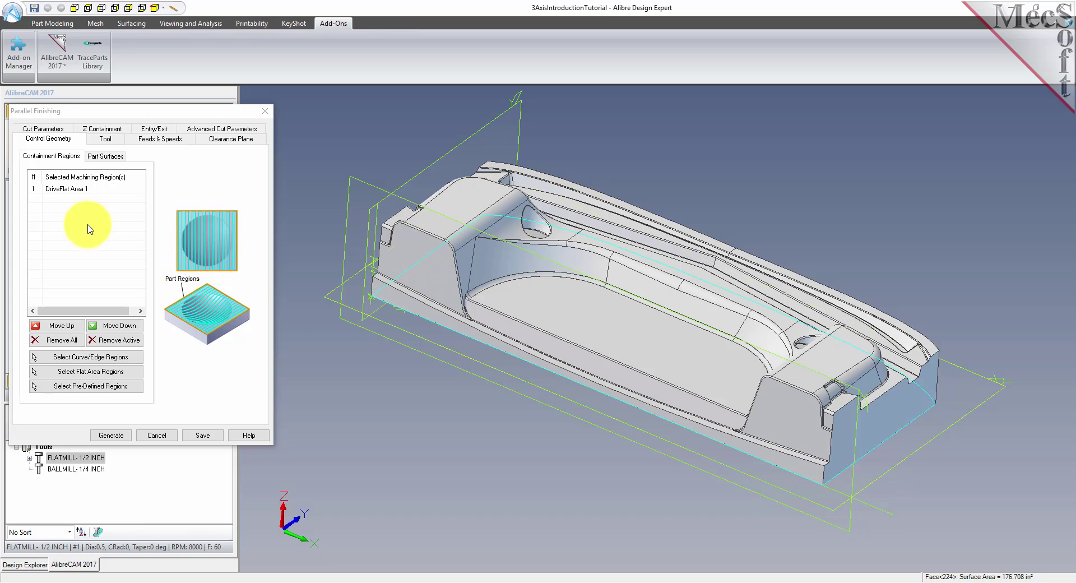
{"action": "left_click", "coordinate": [77, 189]}
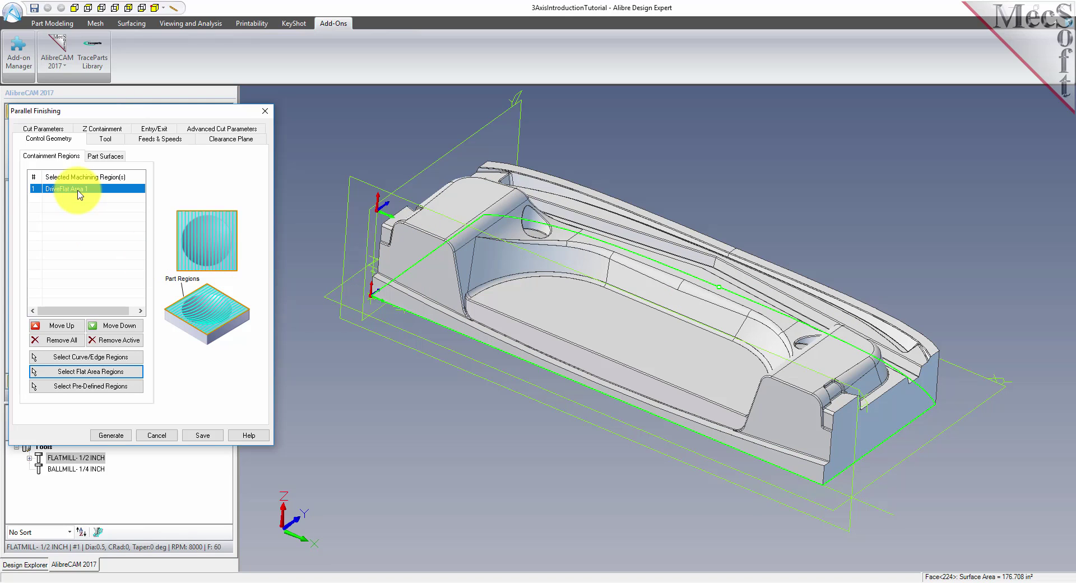
Generate the Parallel Finishing toolpath with the BALLMILL- 1/4 INCH tool, a 45 degree angle of cuts and a 15% tool diameter stepover
{"action": "left_click", "coordinate": [103, 138]}
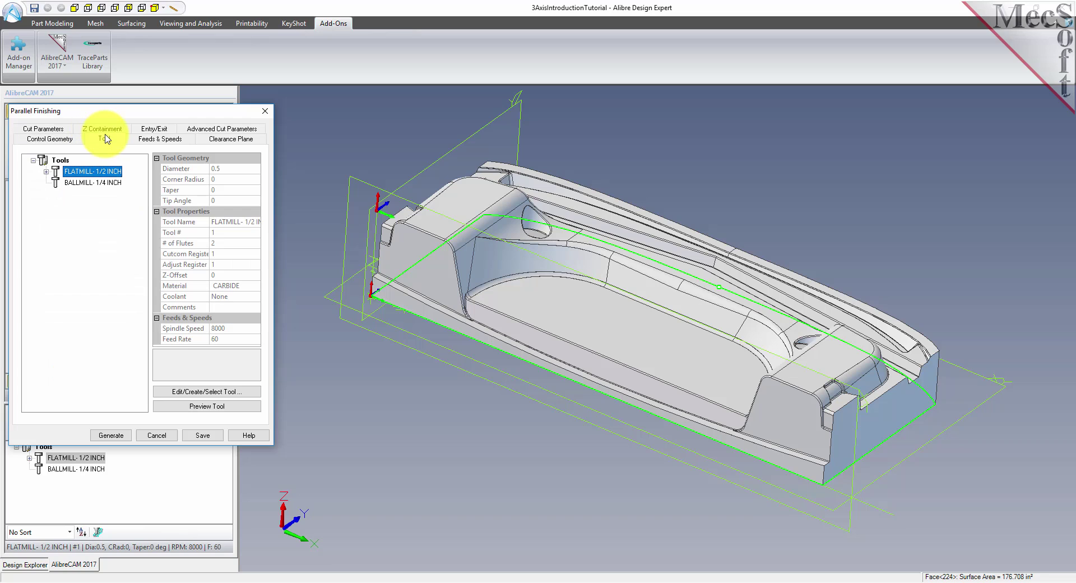
{"action": "left_click", "coordinate": [79, 183]}
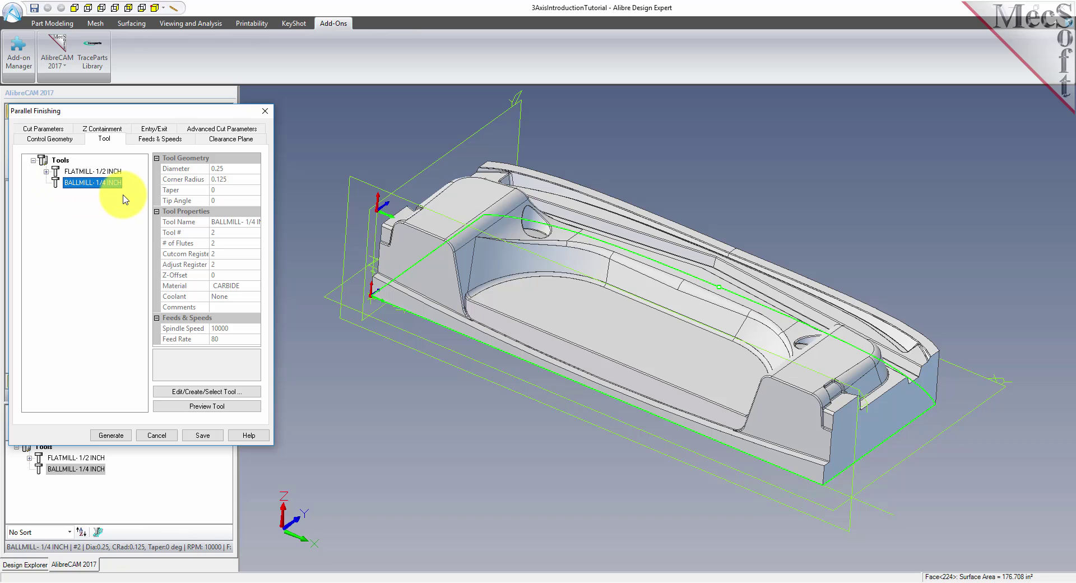
{"action": "left_click", "coordinate": [58, 130]}
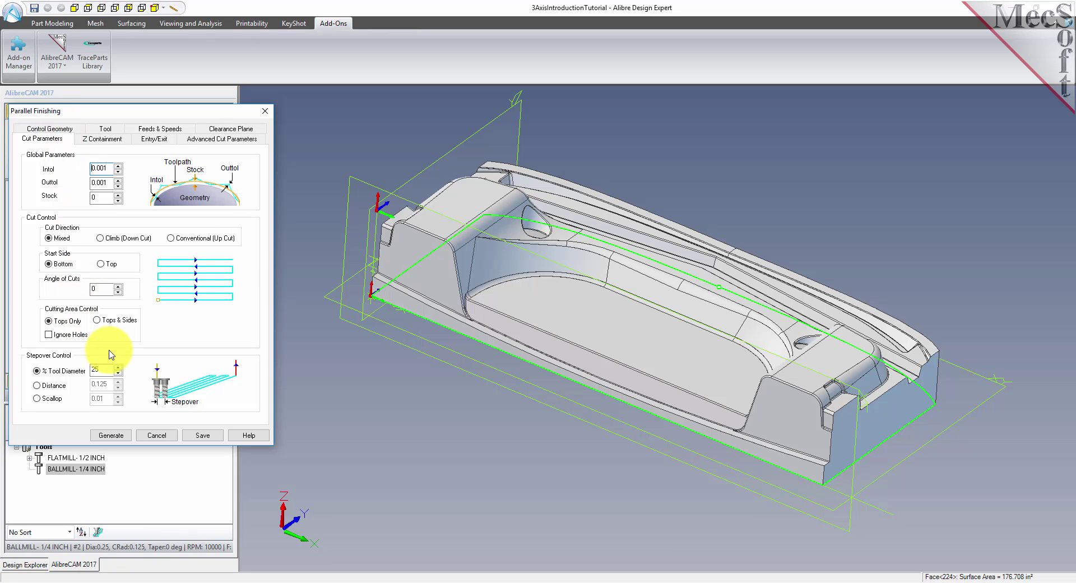
{"action": "double_click", "coordinate": [96, 288]}
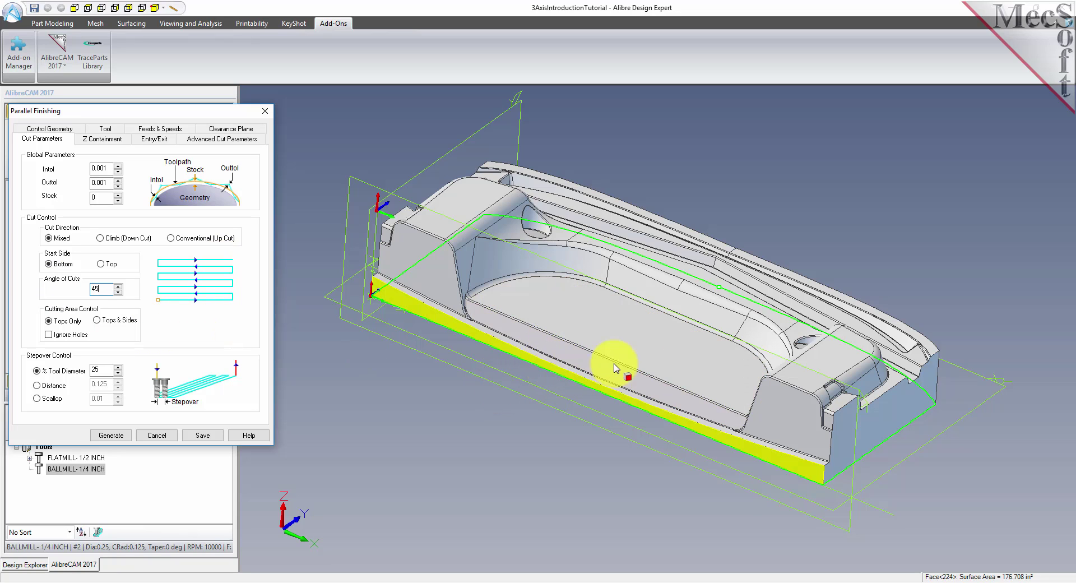
{"action": "double_click", "coordinate": [103, 370]}
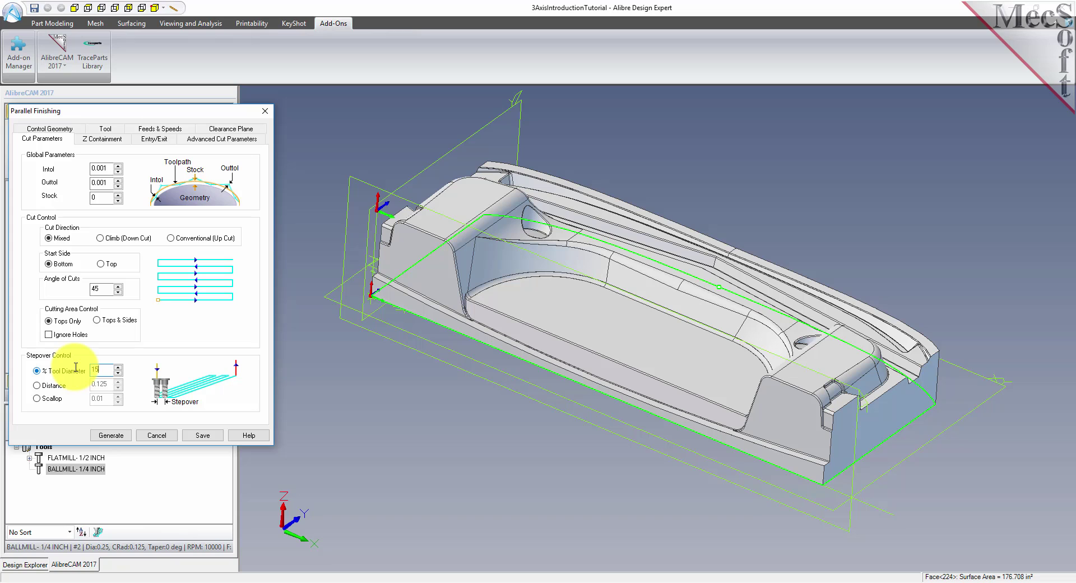
{"action": "left_click", "coordinate": [115, 434]}
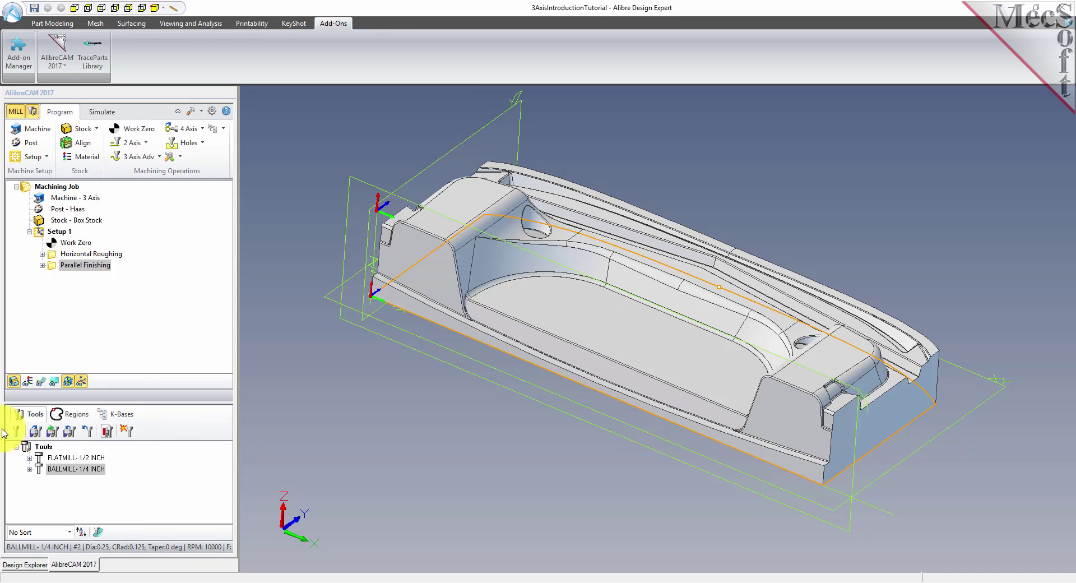
Show the Parallel Finishing toolpath on the part and examine its pass spacing up close
{"action": "left_click", "coordinate": [40, 383]}
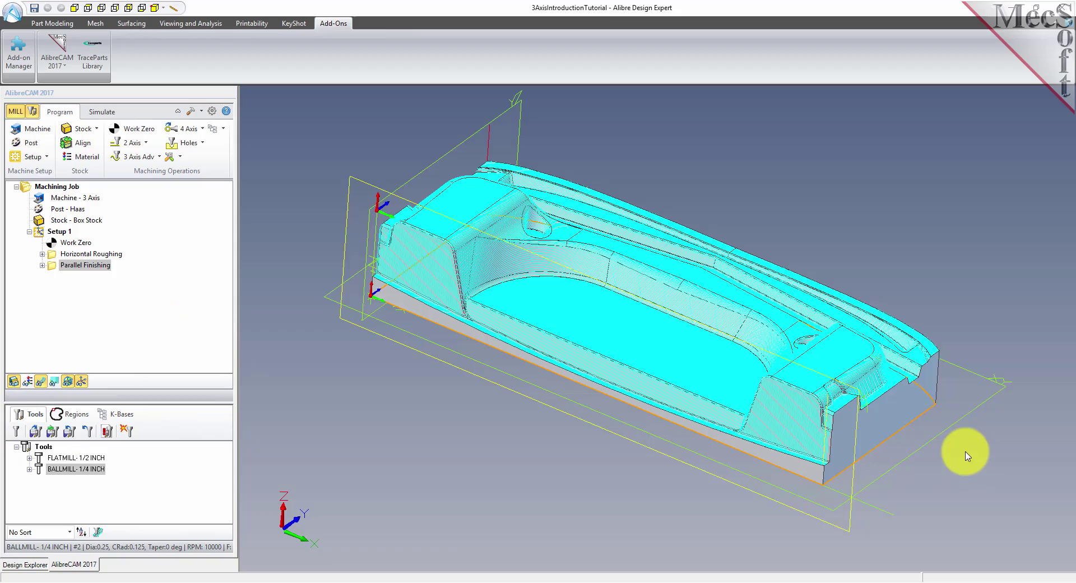
{"action": "scroll", "coordinate": [715, 355], "scroll_direction": "up", "scroll_amount": 5}
{"action": "scroll", "coordinate": [737, 377], "scroll_direction": "up", "scroll_amount": 3}
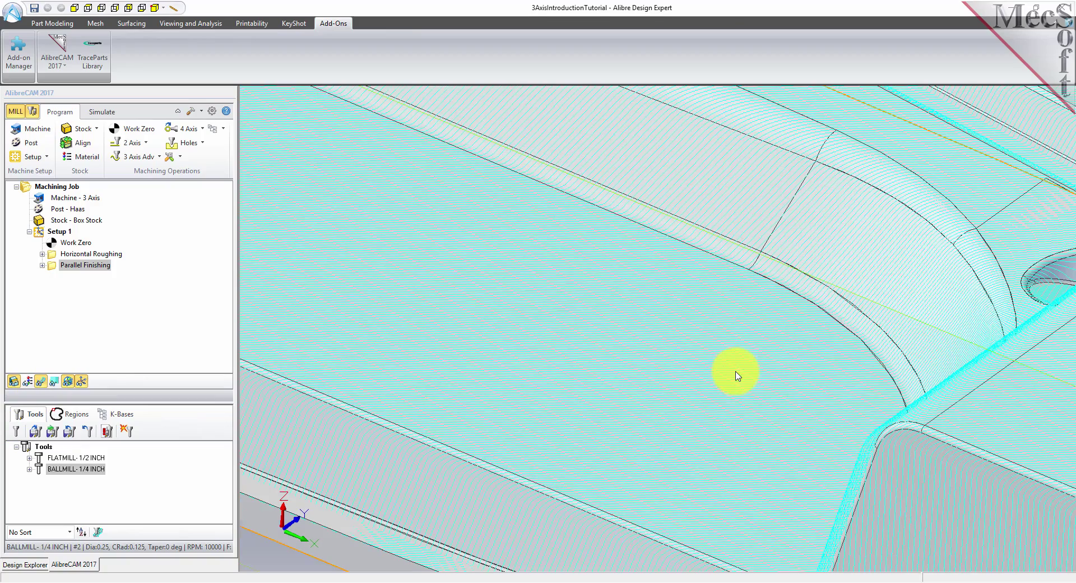
{"action": "scroll", "coordinate": [520, 514], "scroll_direction": "down", "scroll_amount": 8}
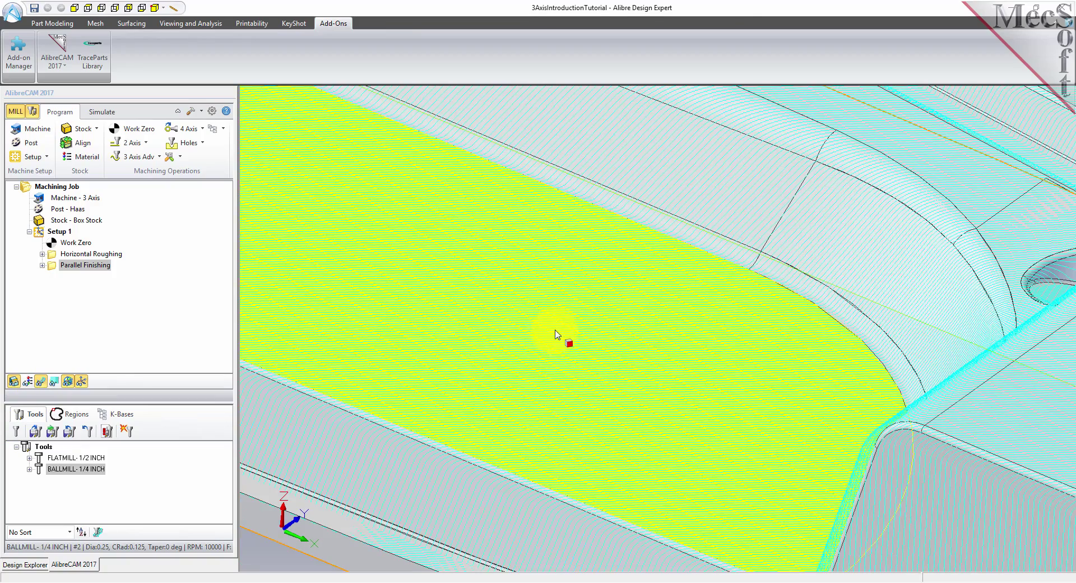
{"action": "scroll", "coordinate": [598, 403], "scroll_direction": "down", "scroll_amount": 2}
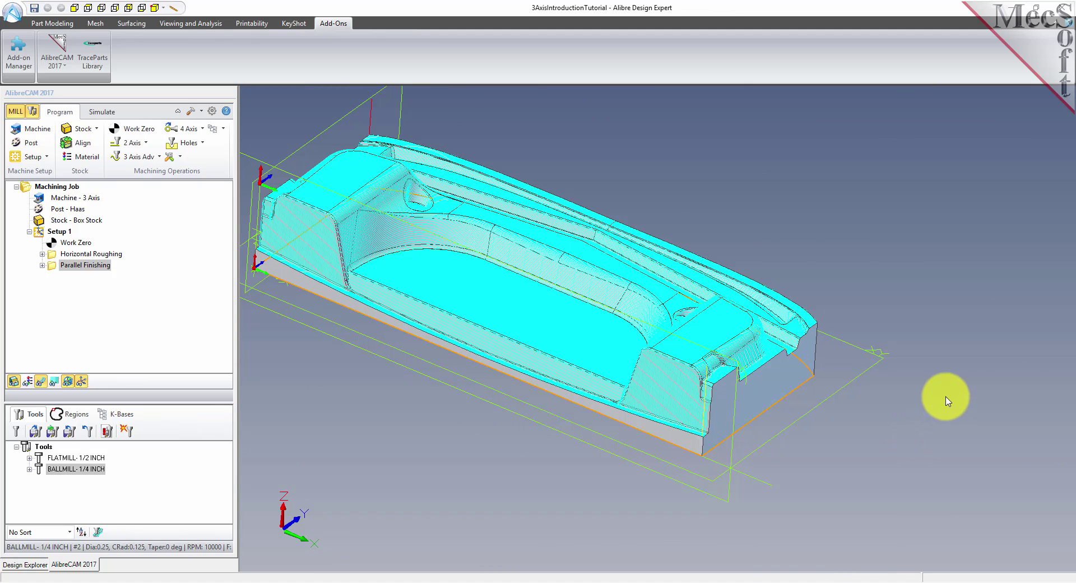
{"action": "scroll", "coordinate": [962, 398], "scroll_direction": "down", "scroll_amount": 1}
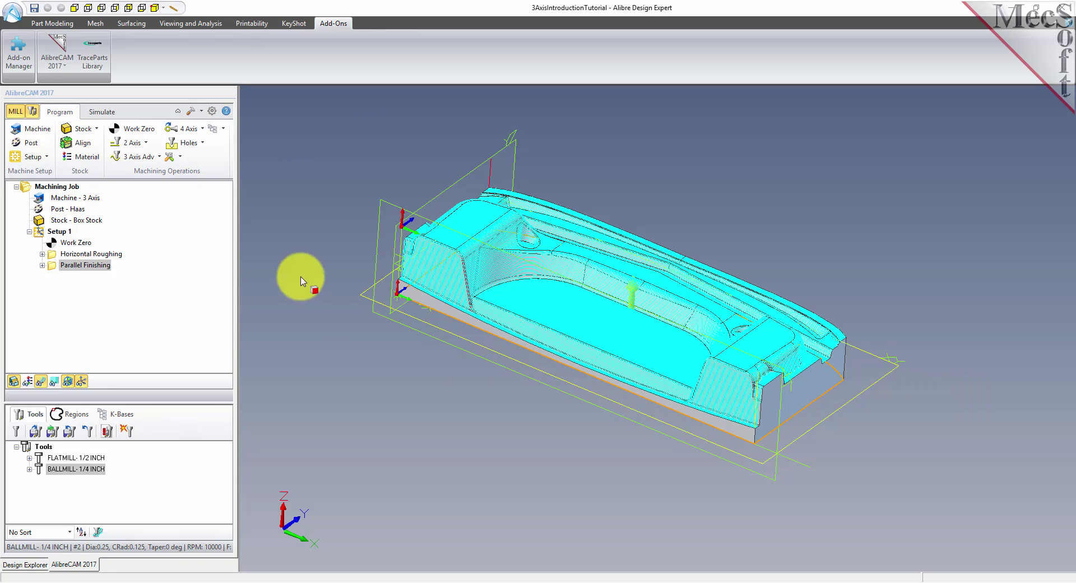
Simulate the Parallel Finishing cut in the separate simulation window and skip ahead to the end of the run
{"action": "left_click", "coordinate": [105, 115]}
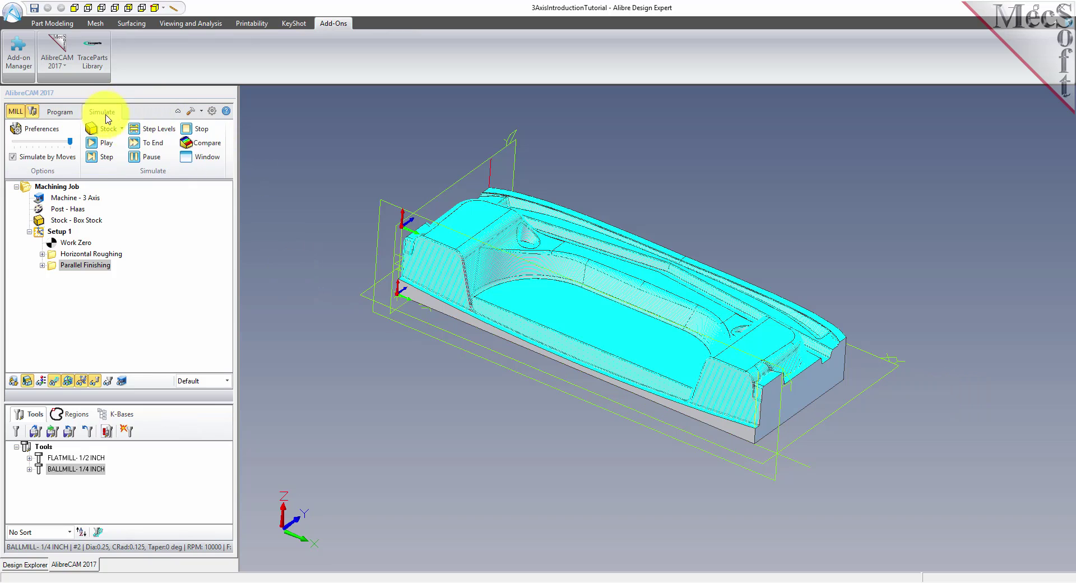
{"action": "left_click", "coordinate": [208, 158]}
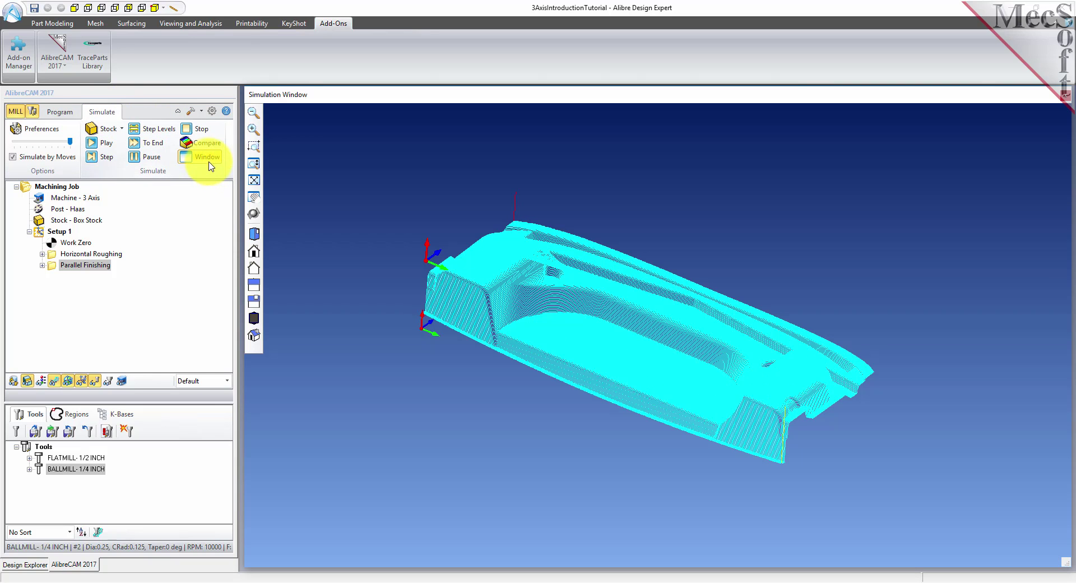
{"action": "left_click", "coordinate": [104, 145]}
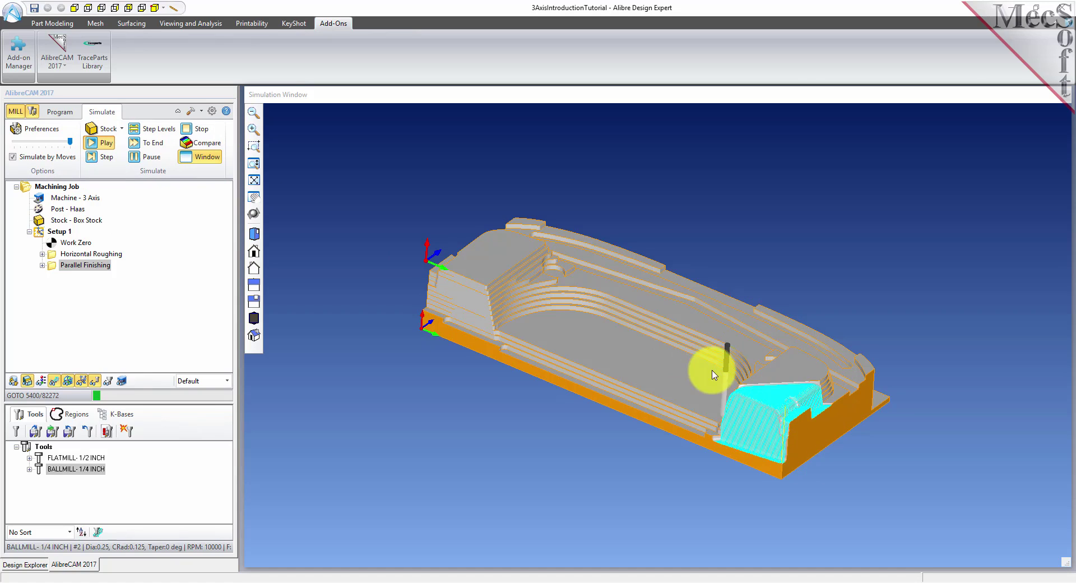
{"action": "scroll", "coordinate": [806, 409], "scroll_direction": "up", "scroll_amount": 2}
{"action": "scroll", "coordinate": [801, 411], "scroll_direction": "up", "scroll_amount": 5}
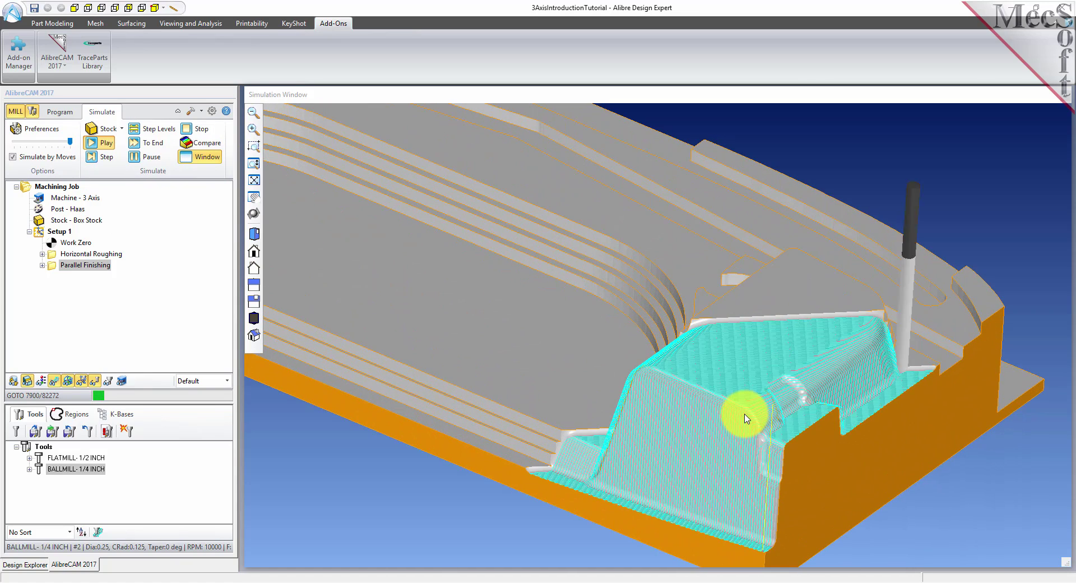
{"action": "scroll", "coordinate": [851, 424], "scroll_direction": "up", "scroll_amount": 2}
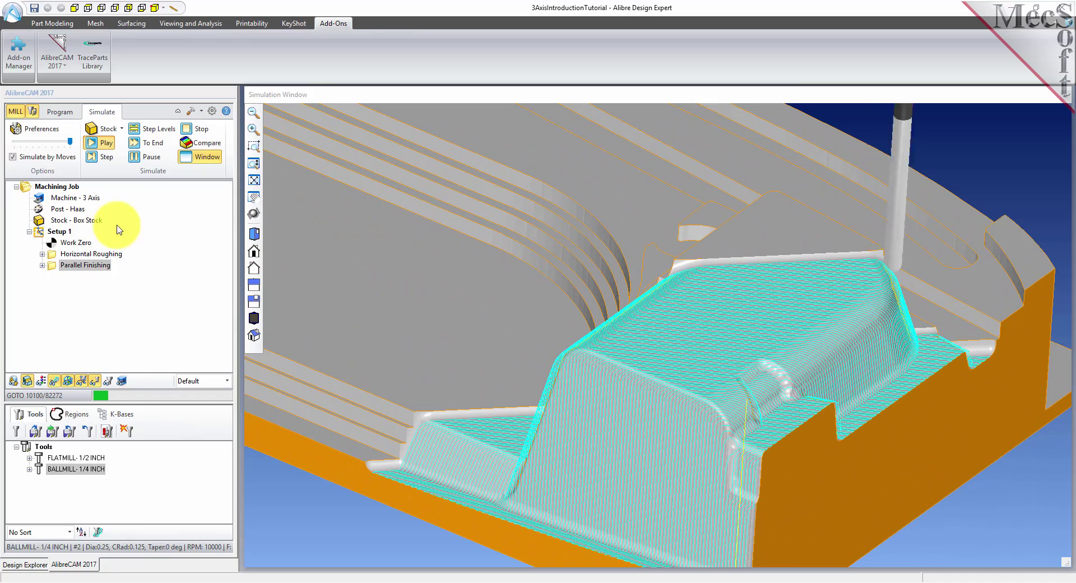
{"action": "left_click", "coordinate": [154, 146]}
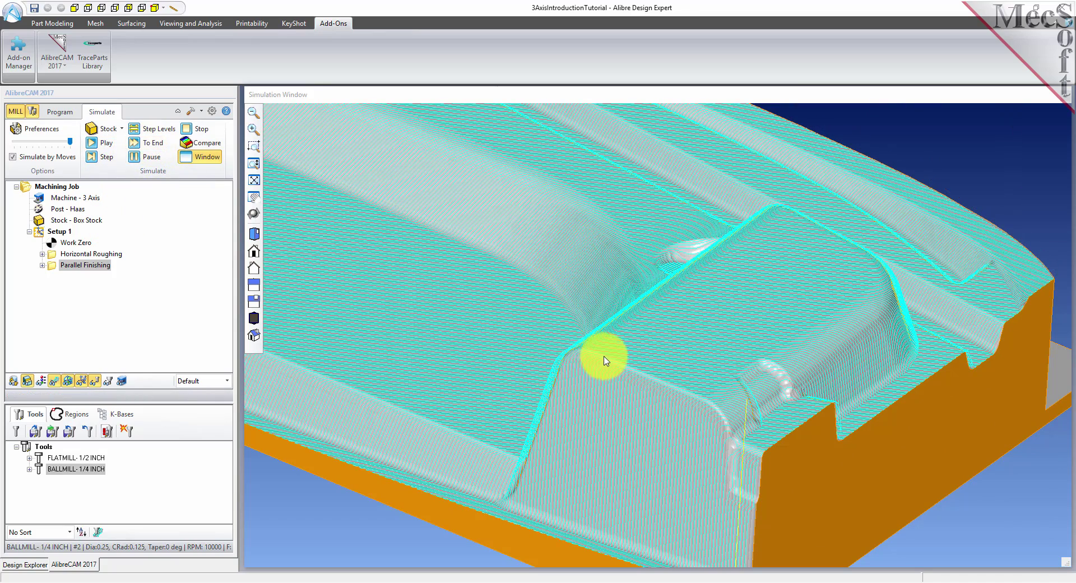
Hide the toolpath and inspect the surface finish of the simulated stock, including the pocket walls and recess
{"action": "left_click", "coordinate": [54, 380]}
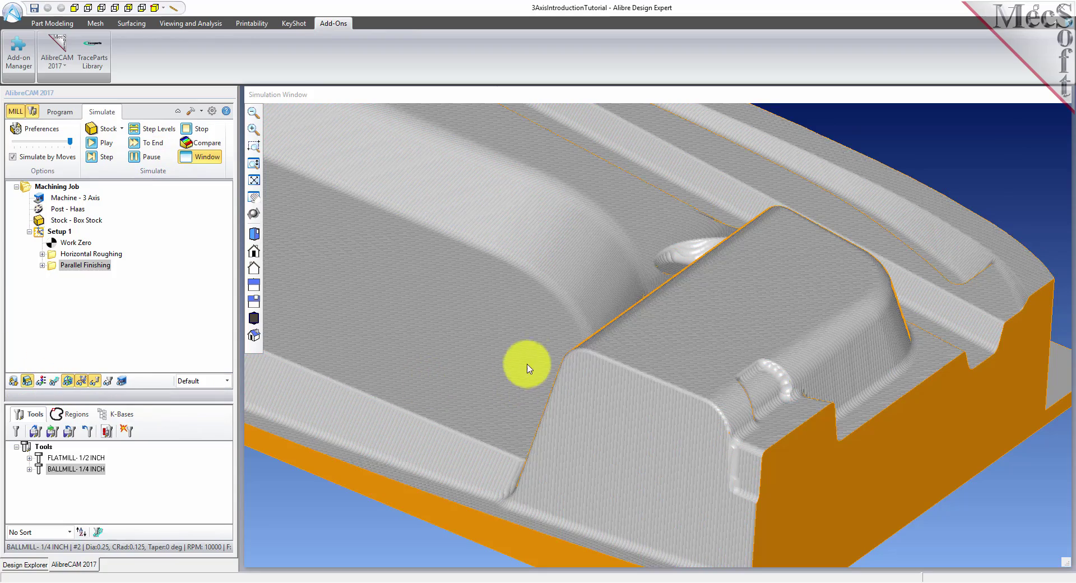
{"action": "scroll", "coordinate": [756, 370], "scroll_direction": "down", "scroll_amount": 5}
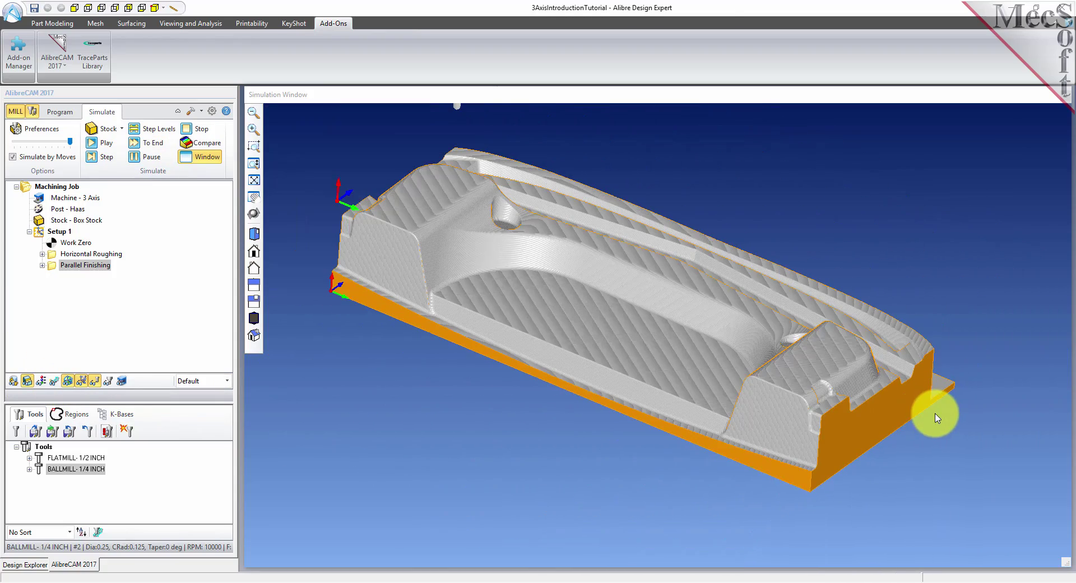
{"action": "scroll", "coordinate": [934, 417], "scroll_direction": "down", "scroll_amount": 1}
{"action": "scroll", "coordinate": [588, 185], "scroll_direction": "up", "scroll_amount": 1}
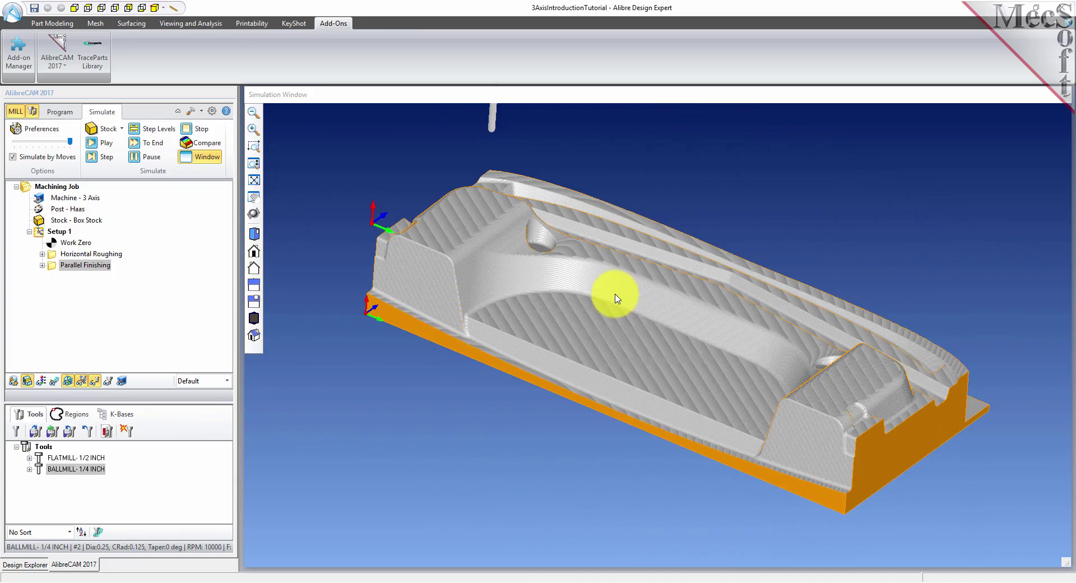
{"action": "scroll", "coordinate": [616, 298], "scroll_direction": "up", "scroll_amount": 1}
{"action": "scroll", "coordinate": [506, 178], "scroll_direction": "up", "scroll_amount": 1}
{"action": "scroll", "coordinate": [552, 297], "scroll_direction": "up", "scroll_amount": 1}
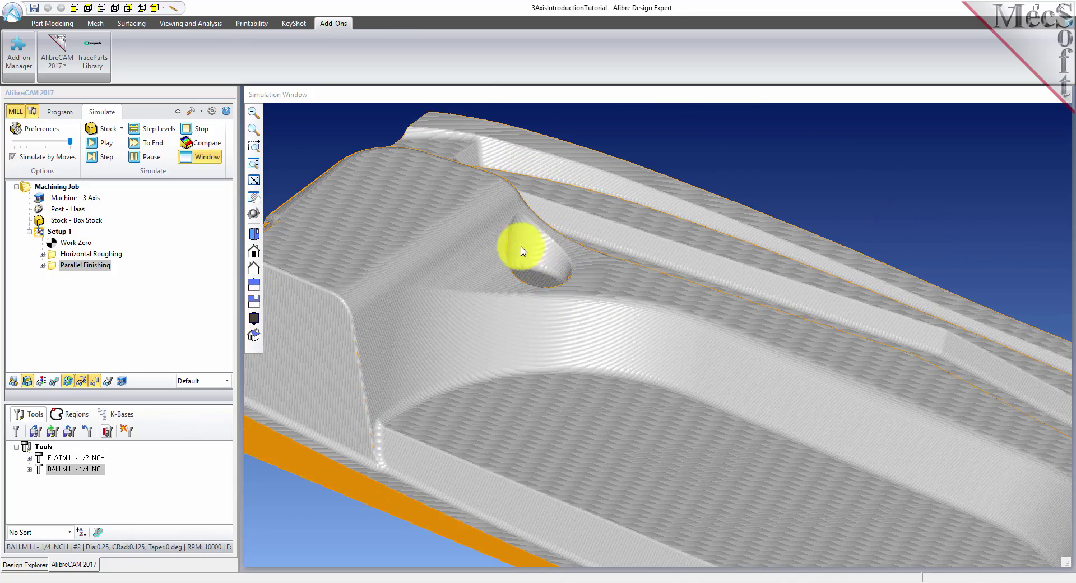
{"action": "scroll", "coordinate": [472, 269], "scroll_direction": "down", "scroll_amount": 3}
{"action": "middle_click_drag", "start_coordinate": [733, 399], "coordinate": [733, 360]}
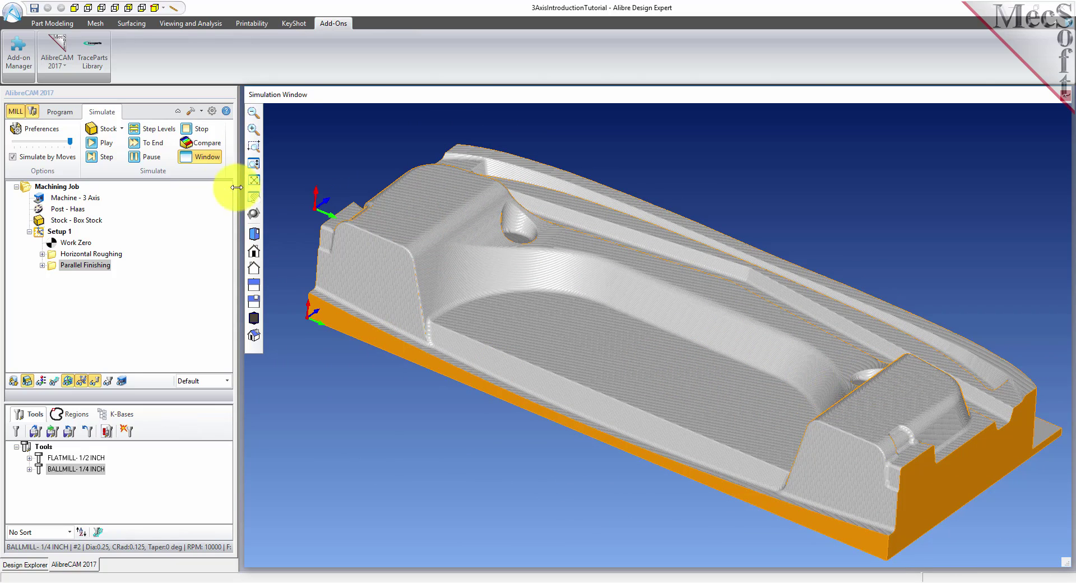
Leave the separate simulation window and start a 3-axis Radial Machining operation
{"action": "left_click", "coordinate": [202, 159]}
{"action": "scroll", "coordinate": [439, 168], "scroll_direction": "up", "scroll_amount": 5}
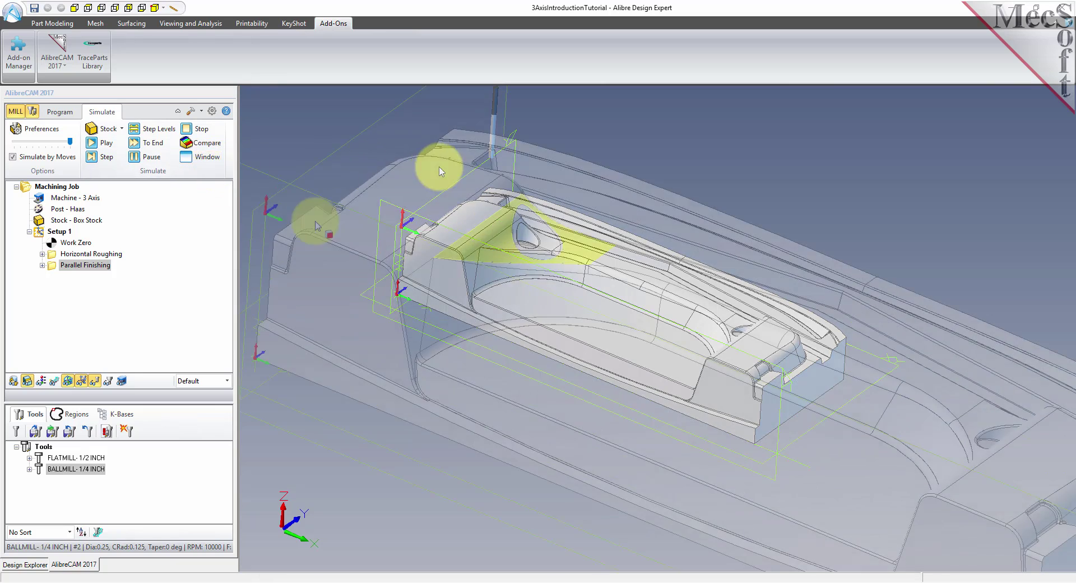
{"action": "left_click", "coordinate": [56, 112]}
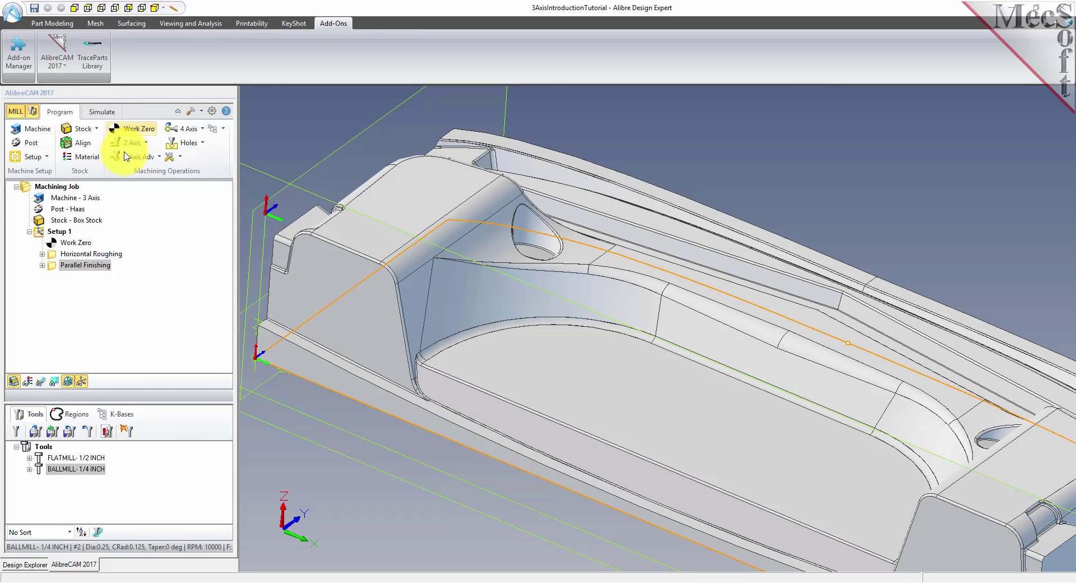
{"action": "left_click", "coordinate": [141, 157]}
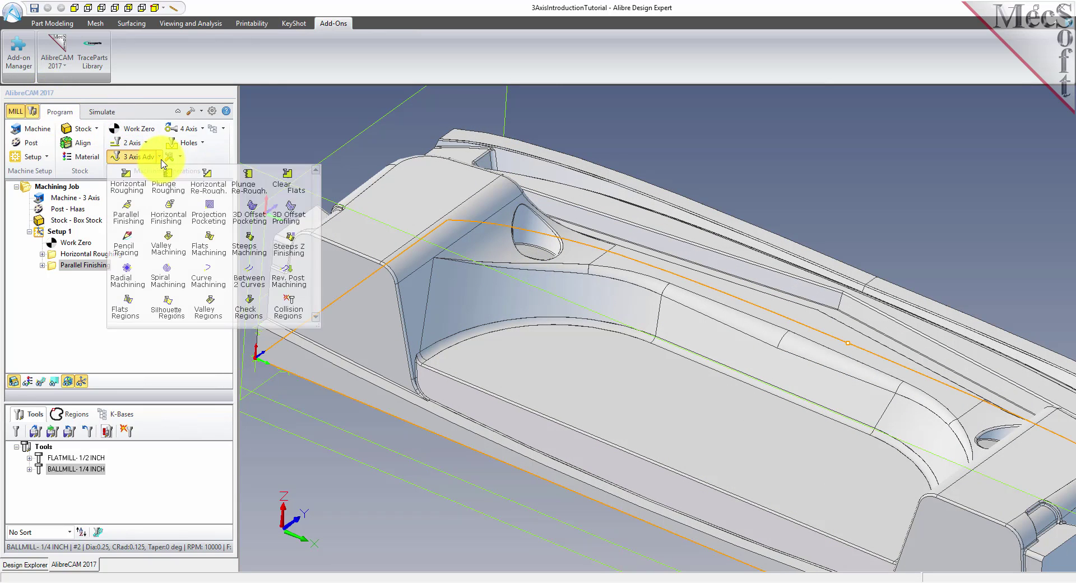
{"action": "left_click", "coordinate": [126, 280]}
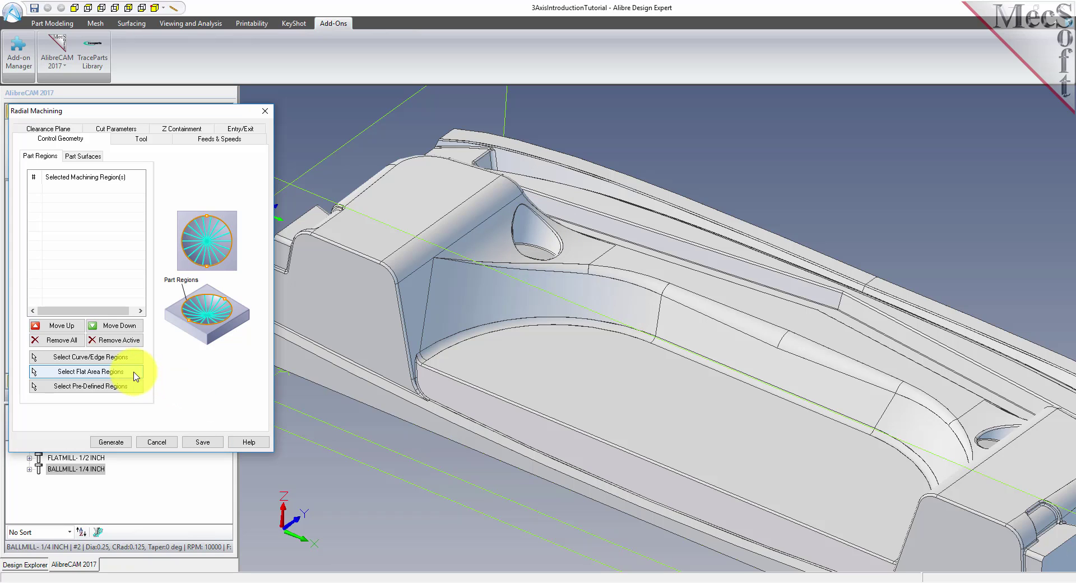
Pick the upper rim edges of the first teardrop-shaped recess as curve/edge regions for Radial Machining
{"action": "left_click", "coordinate": [114, 360]}
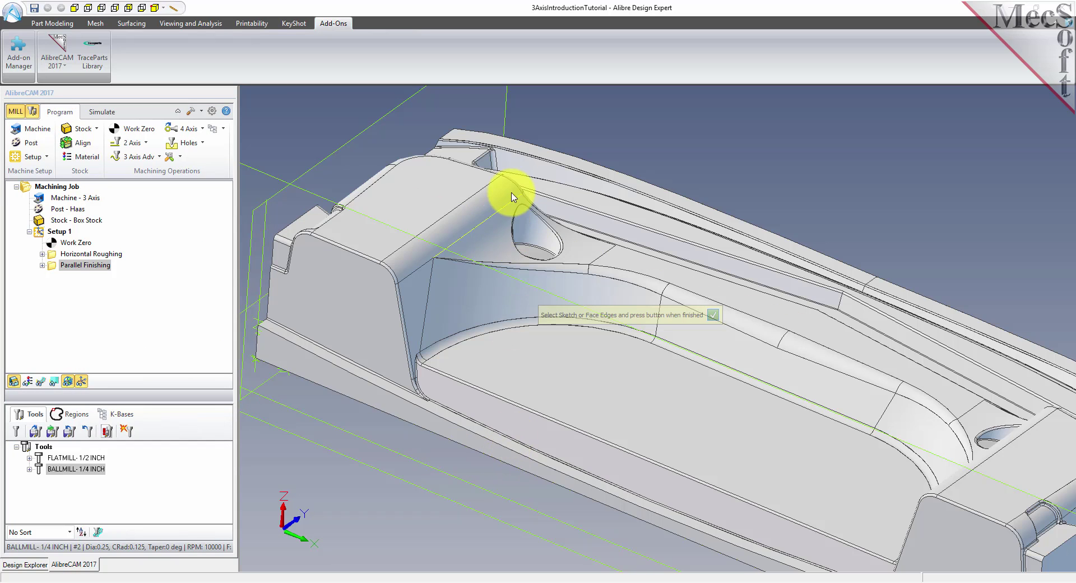
{"action": "scroll", "coordinate": [518, 213], "scroll_direction": "up", "scroll_amount": 5}
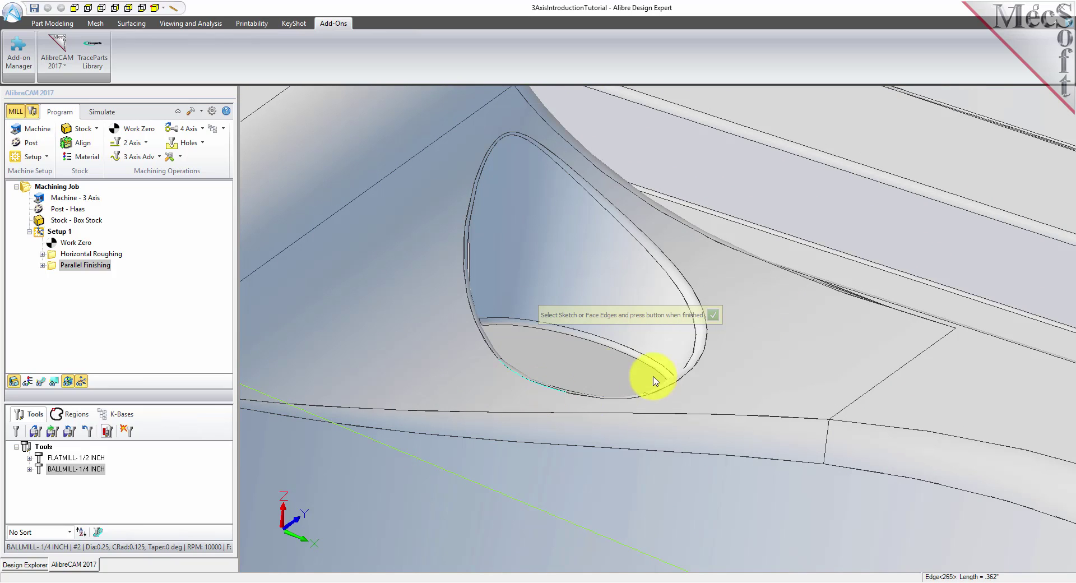
{"action": "scroll", "coordinate": [590, 362], "scroll_direction": "down", "scroll_amount": 1}
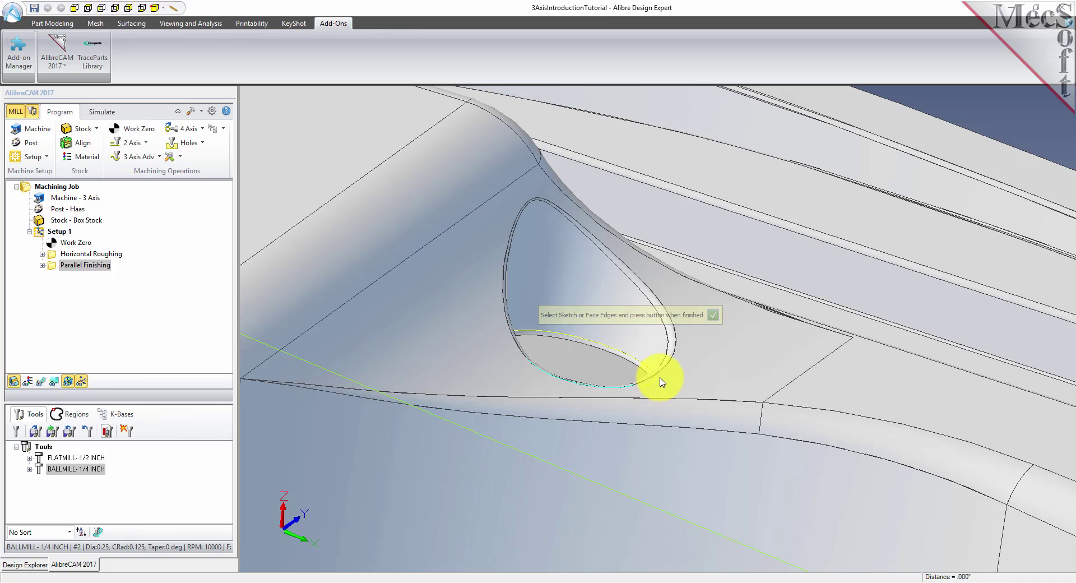
{"action": "scroll", "coordinate": [452, 322], "scroll_direction": "down", "scroll_amount": 5}
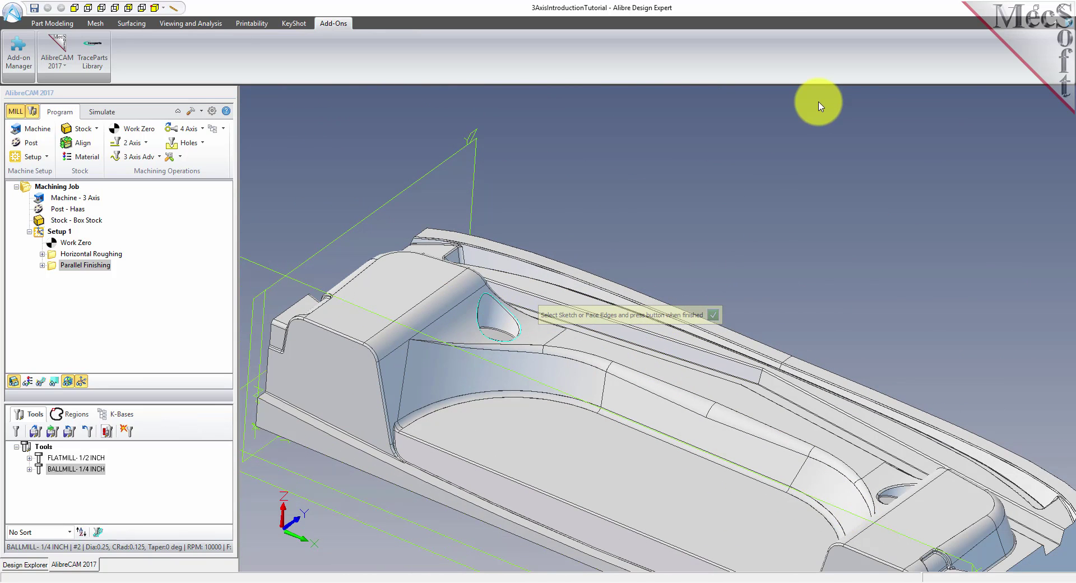
Add the upper rim edges of the second recess, at the opposite end of the pocket, and accept the machining regions
{"action": "scroll", "coordinate": [818, 112], "scroll_direction": "down", "scroll_amount": 2}
{"action": "scroll", "coordinate": [876, 336], "scroll_direction": "up", "scroll_amount": 5}
{"action": "middle_click_drag", "start_coordinate": [784, 330], "coordinate": [900, 356]}
{"action": "scroll", "coordinate": [905, 353], "scroll_direction": "up", "scroll_amount": 5}
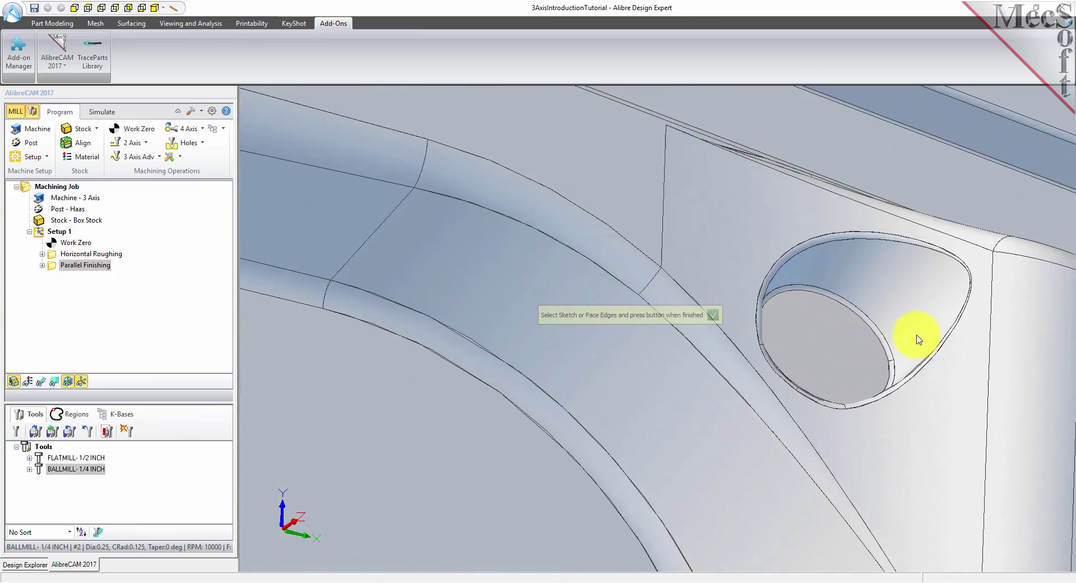
{"action": "left_click", "coordinate": [810, 167]}
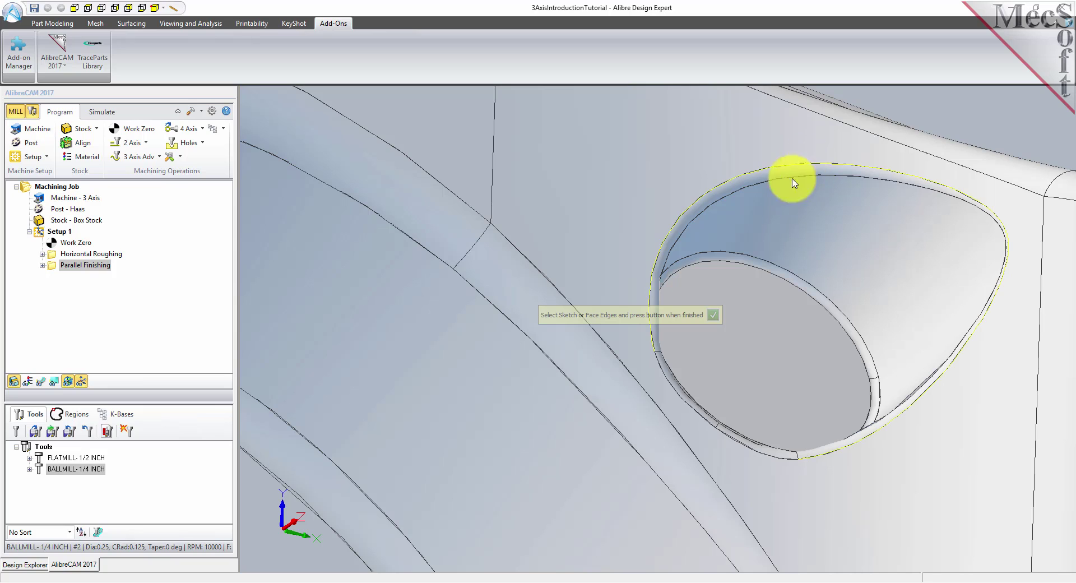
{"action": "left_click", "coordinate": [682, 404]}
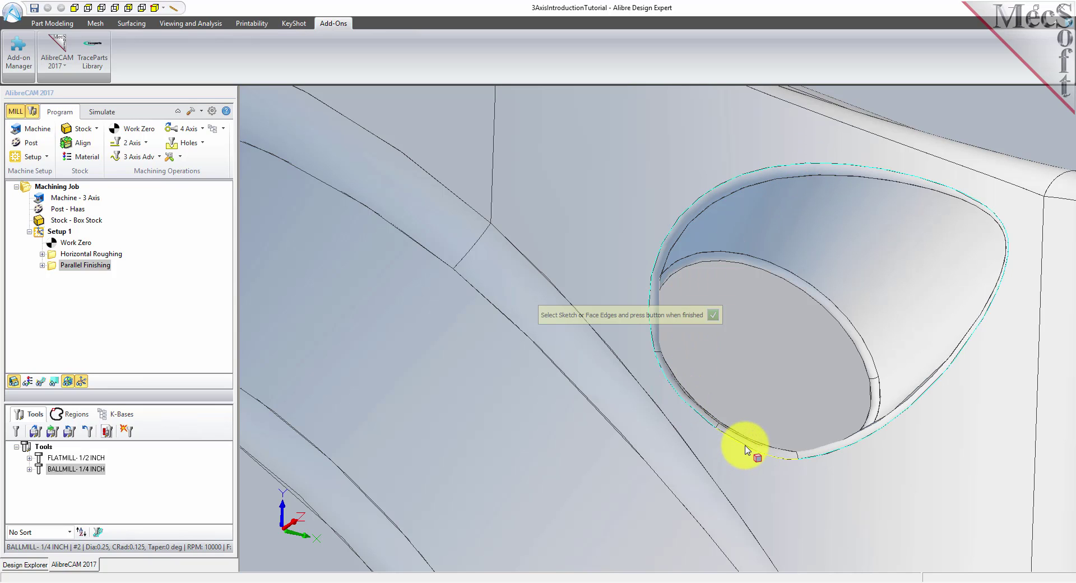
{"action": "scroll", "coordinate": [734, 327], "scroll_direction": "down", "scroll_amount": 4}
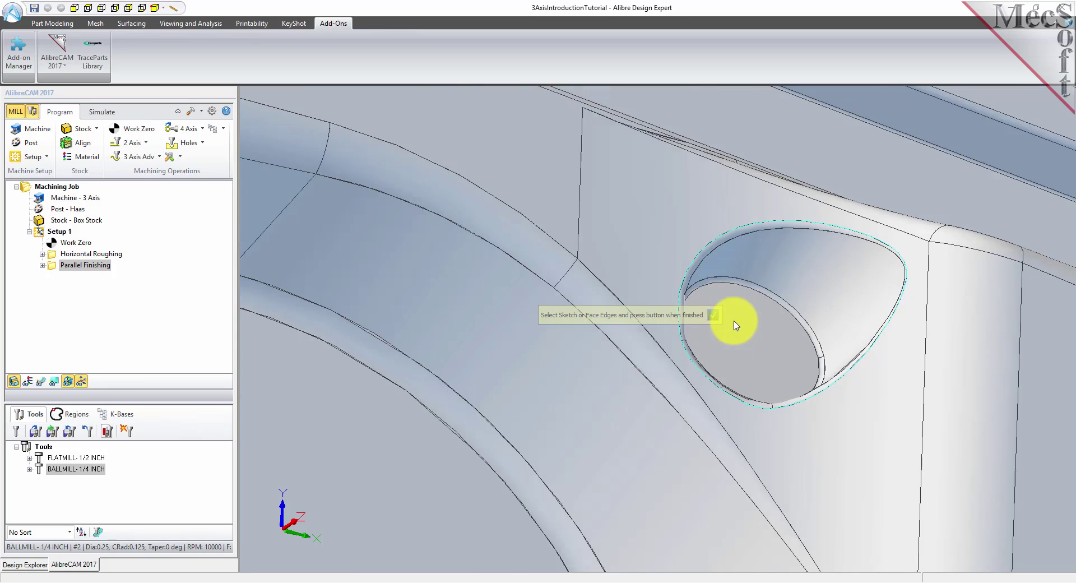
{"action": "scroll", "coordinate": [740, 322], "scroll_direction": "down", "scroll_amount": 5}
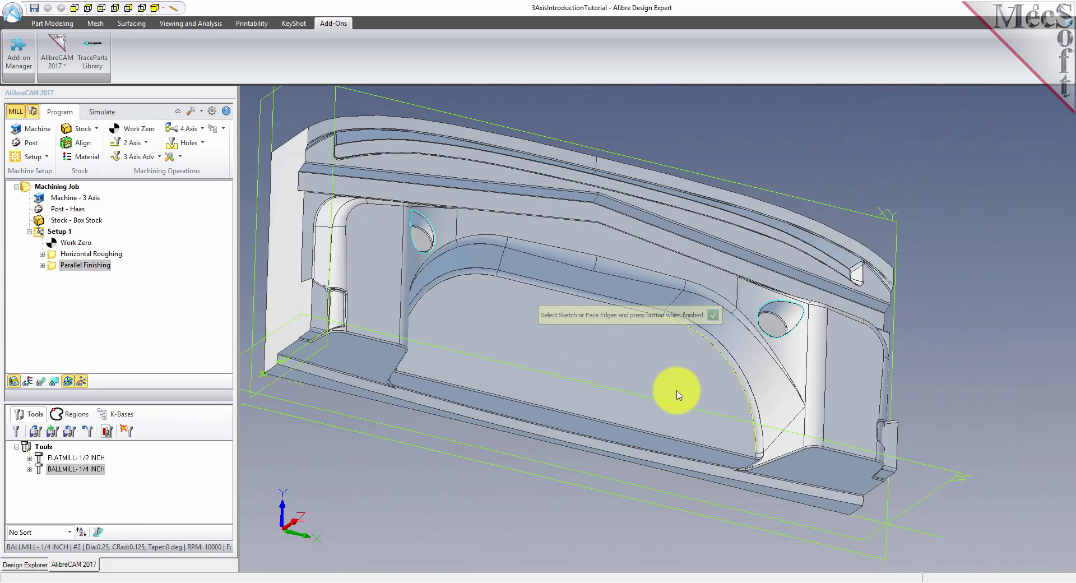
{"action": "left_click", "coordinate": [713, 316]}
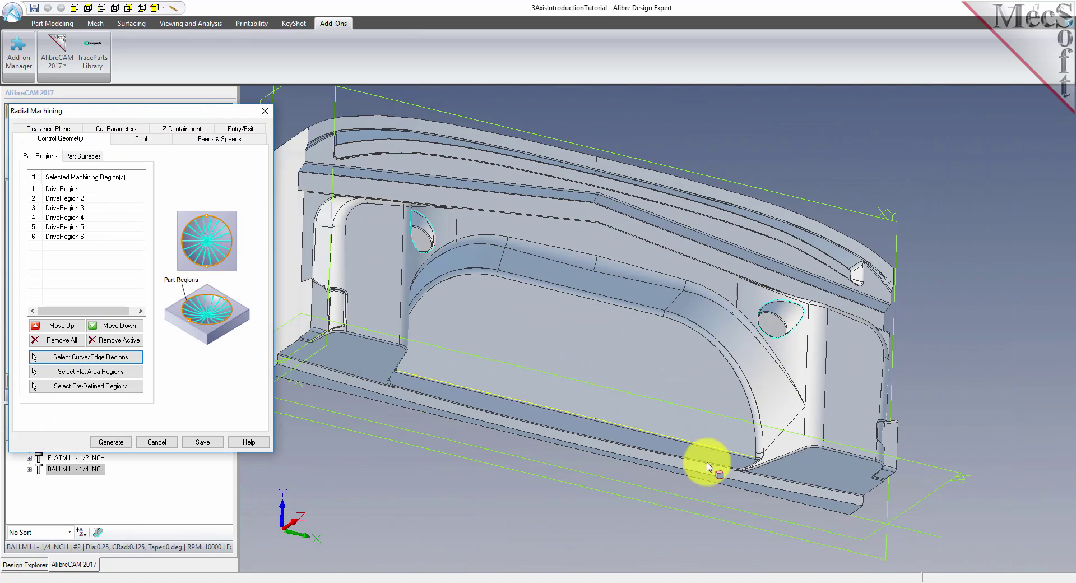
{"action": "middle_click_drag", "start_coordinate": [698, 507], "coordinate": [684, 497]}
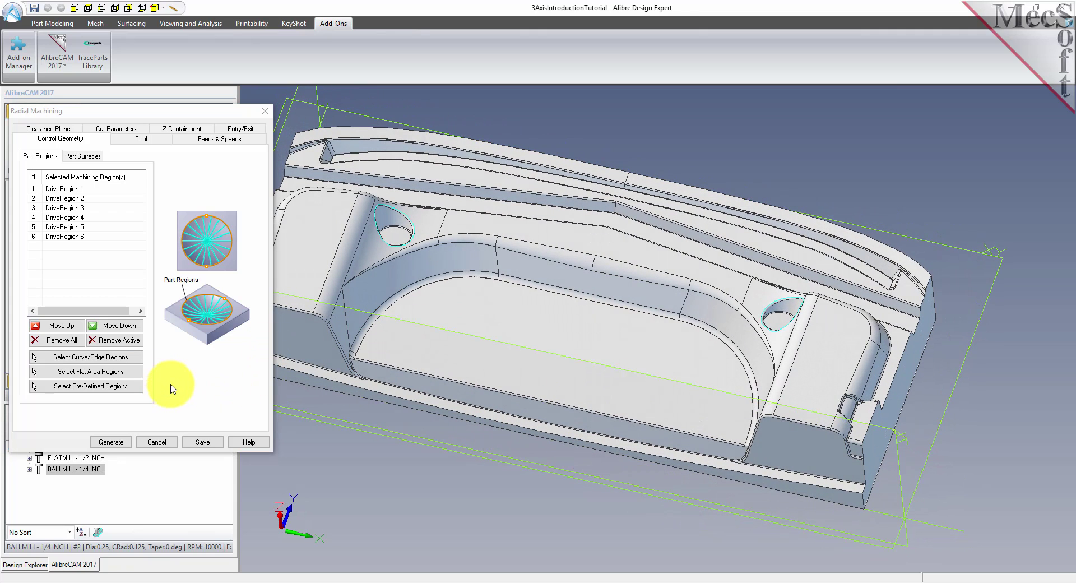
Generate the Radial Machining toolpath with the BALLMILL- 1/4 INCH tool, ZigZag climb cuts starting inside and a percent-tool-diameter stepover
{"action": "left_click", "coordinate": [149, 140]}
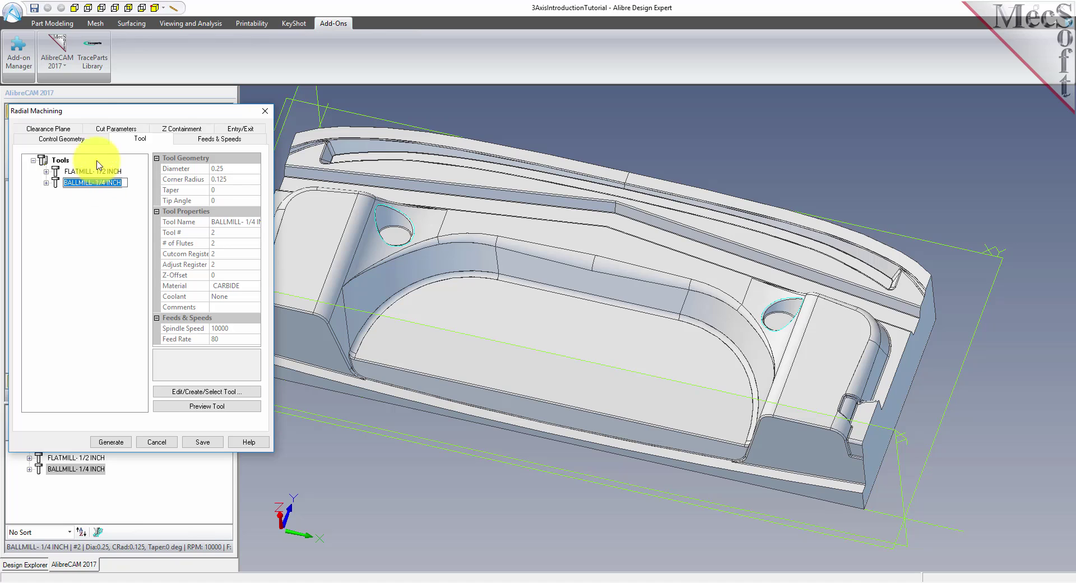
{"action": "left_click", "coordinate": [105, 130]}
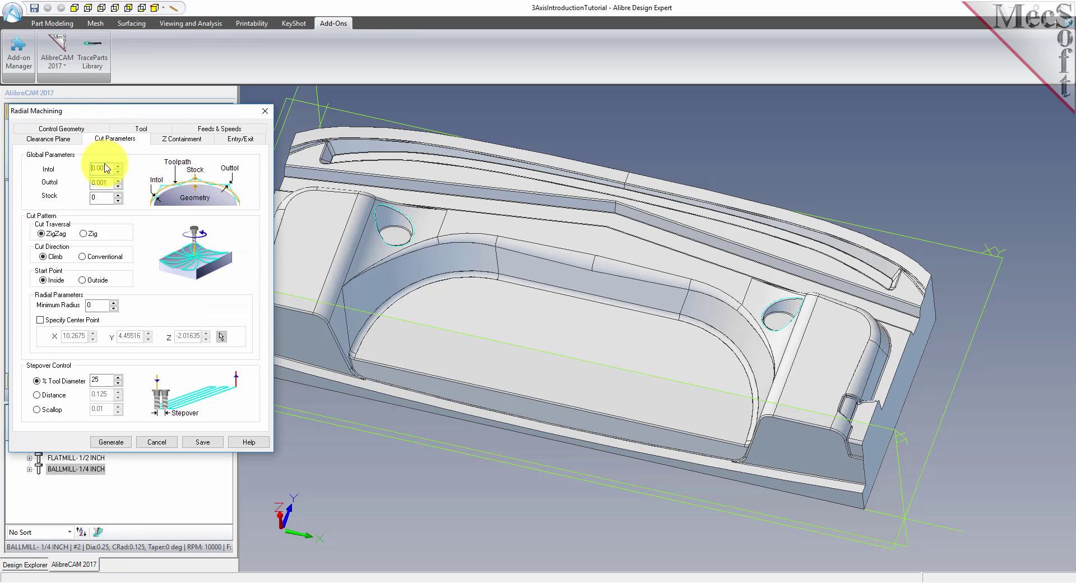
{"action": "left_click", "coordinate": [46, 375]}
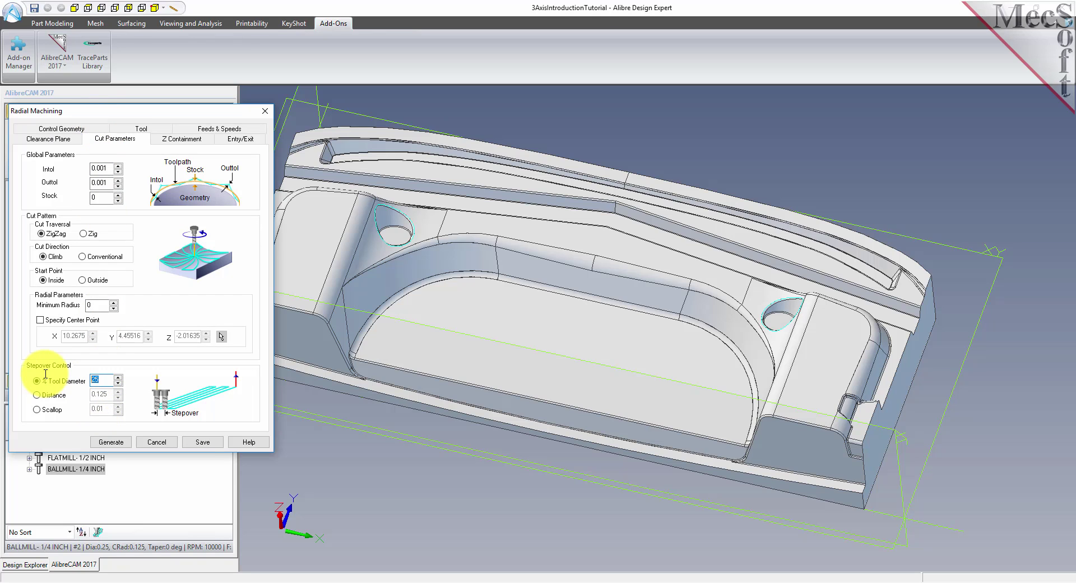
{"action": "left_click", "coordinate": [126, 442]}
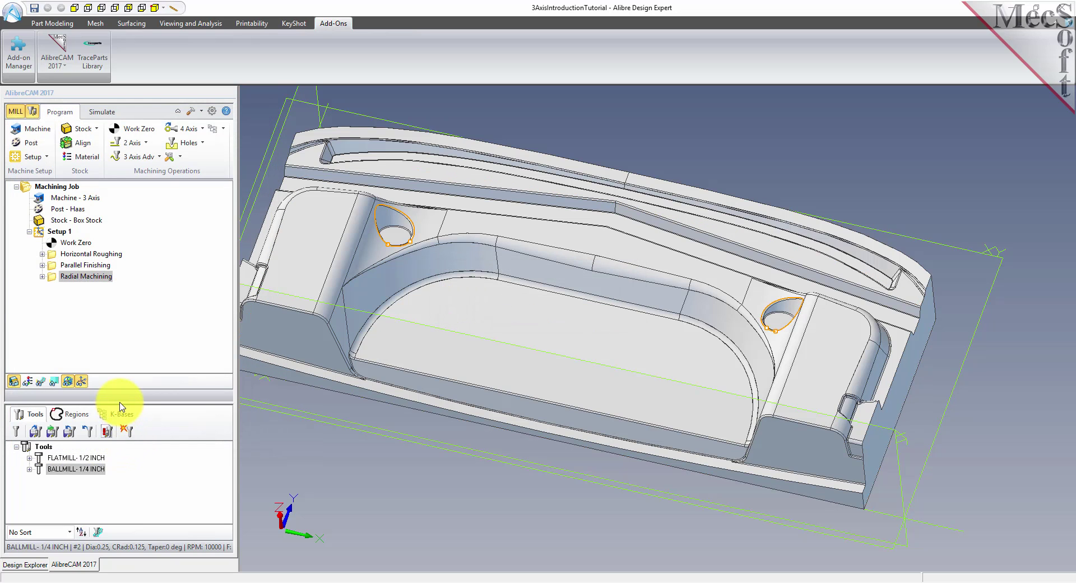
Show the Radial Machining toolpath and examine its passes in both recesses and the transfer move between them
{"action": "left_click", "coordinate": [40, 383]}
{"action": "scroll", "coordinate": [374, 238], "scroll_direction": "up", "scroll_amount": 5}
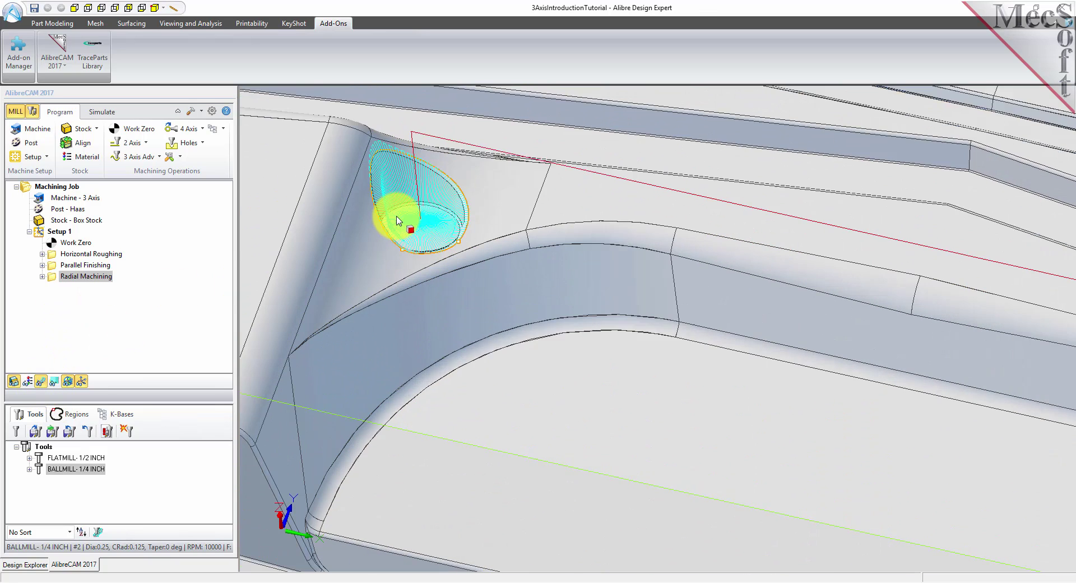
{"action": "scroll", "coordinate": [398, 220], "scroll_direction": "up", "scroll_amount": 2}
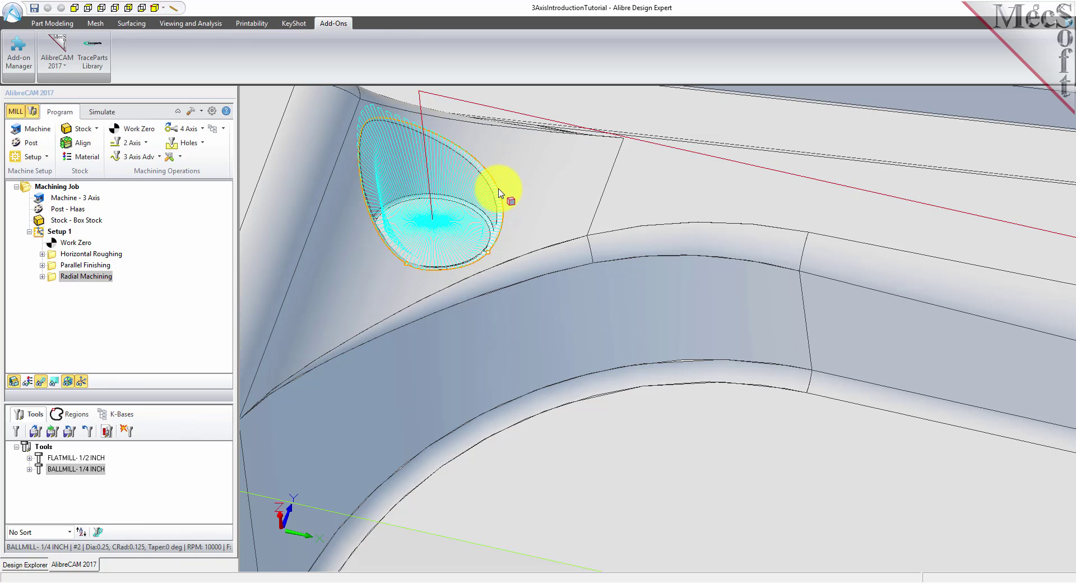
{"action": "scroll", "coordinate": [480, 230], "scroll_direction": "down", "scroll_amount": 4}
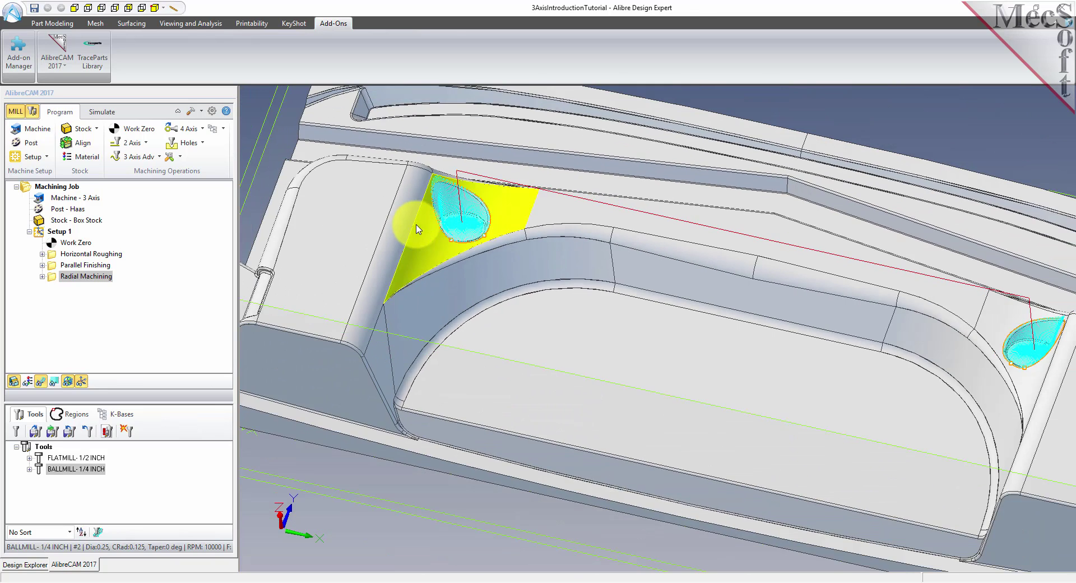
{"action": "scroll", "coordinate": [416, 229], "scroll_direction": "down", "scroll_amount": 2}
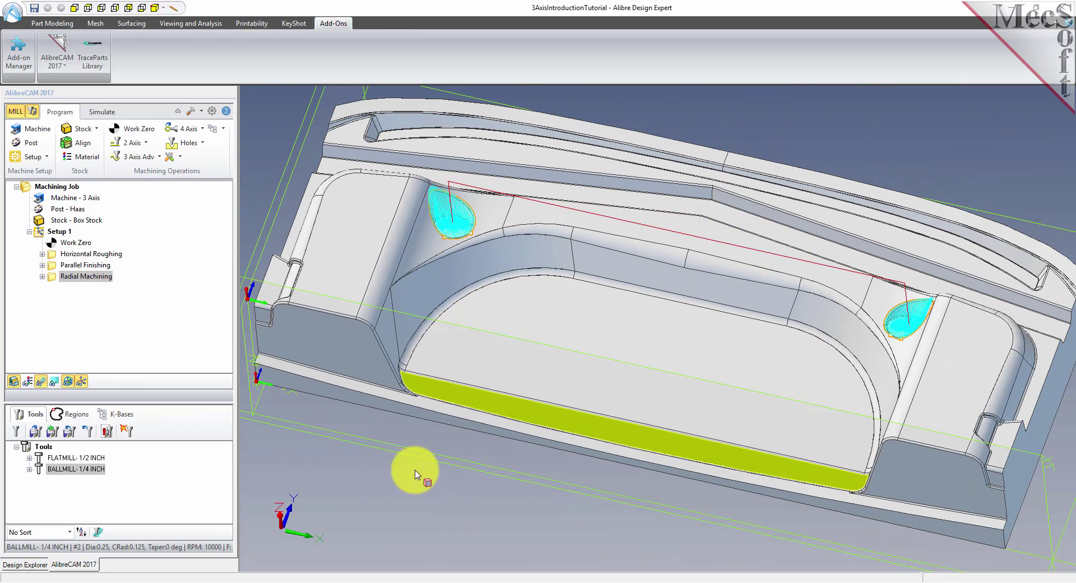
{"action": "middle_click_drag", "start_coordinate": [450, 518], "coordinate": [447, 508]}
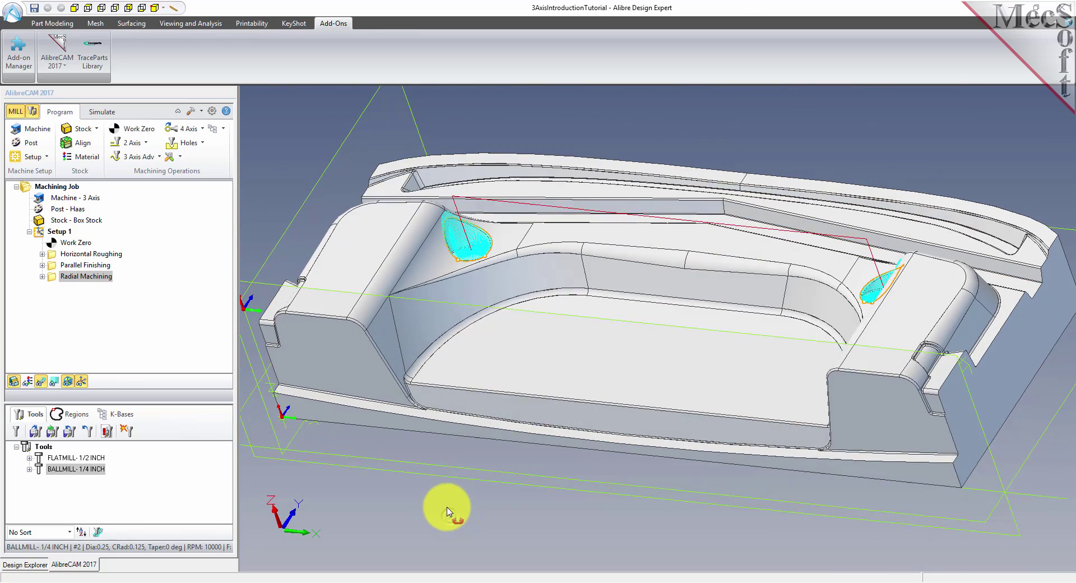
{"action": "left_click_drag", "start_coordinate": [447, 507], "coordinate": [449, 512]}
{"action": "scroll", "coordinate": [607, 352], "scroll_direction": "down", "scroll_amount": 2}
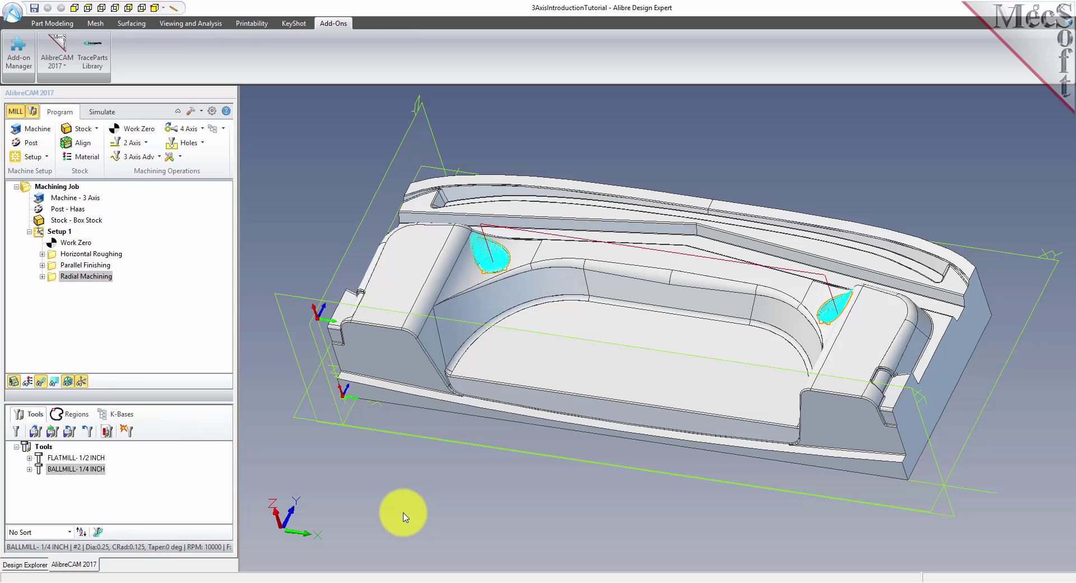
Post Setup 1 with the Haas post as 3AxisIntroductionTutorial_Setup 1.nc, review the G-code and close its Notepad window
{"action": "left_click", "coordinate": [67, 232]}
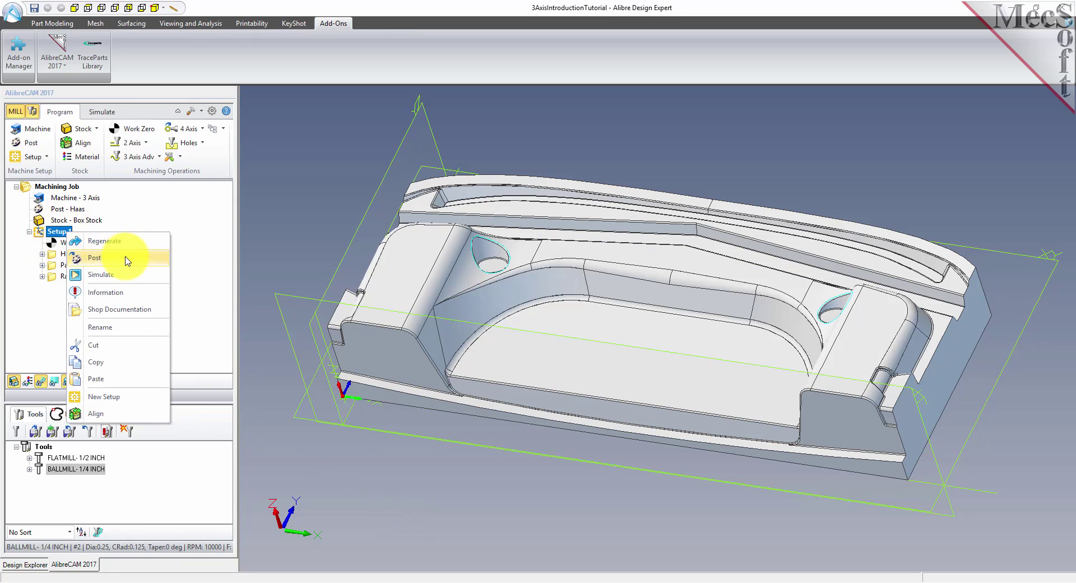
{"action": "left_click", "coordinate": [126, 250]}
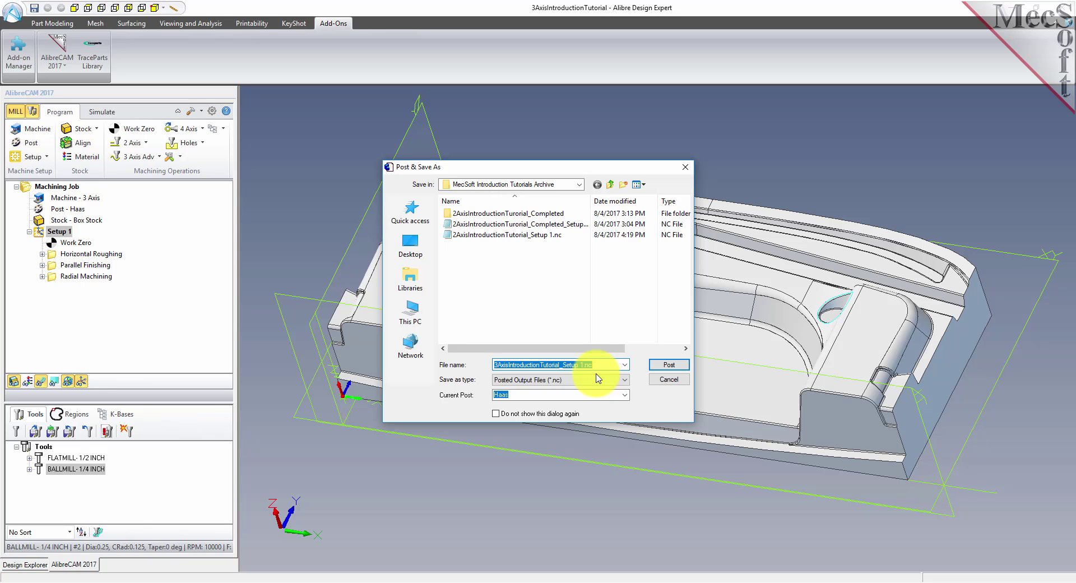
{"action": "left_click", "coordinate": [679, 365]}
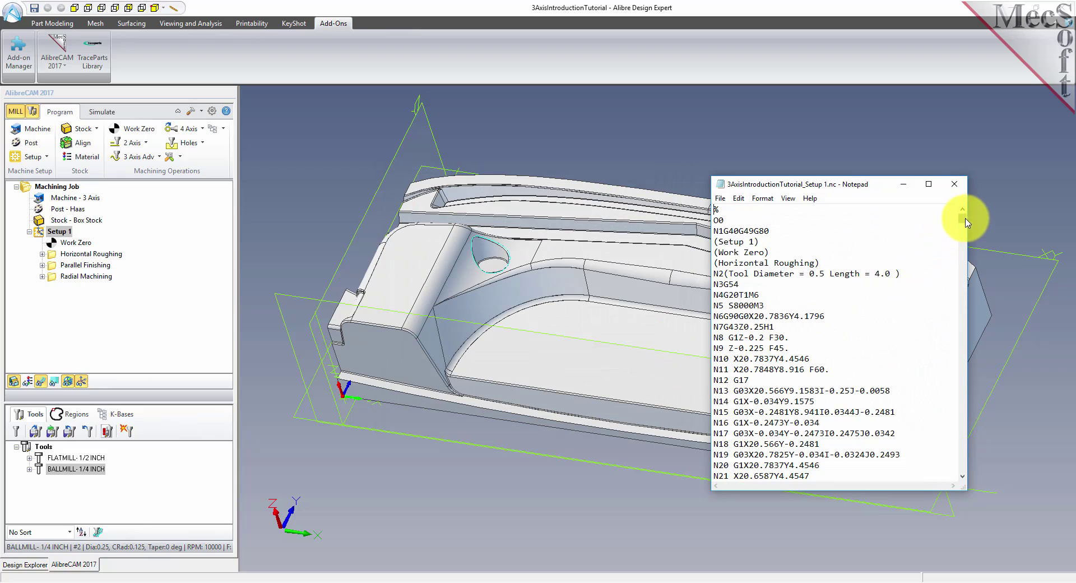
{"action": "mouse_move", "coordinate": [962, 228]}
{"action": "left_mouse_down"}
{"action": "mouse_move", "coordinate": [963, 309]}
{"action": "mouse_move", "coordinate": [955, 216]}
{"action": "left_mouse_up"}
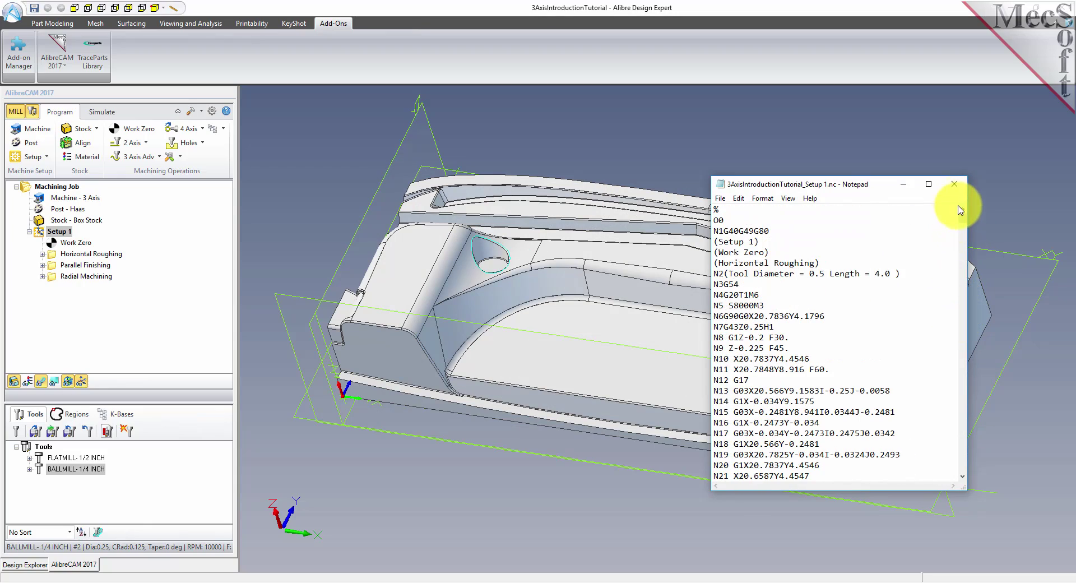
{"action": "left_click", "coordinate": [955, 186]}
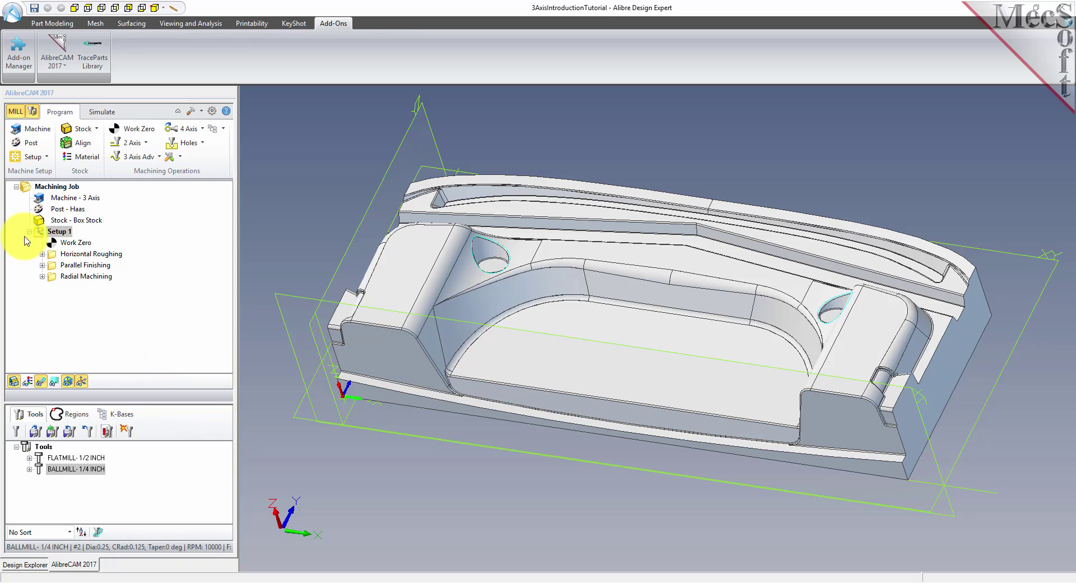
Open the machining operations information for Setup 1 and review each operation's tool, cut feed and machine time
{"action": "left_click", "coordinate": [66, 232]}
{"action": "right_click", "coordinate": [68, 234]}
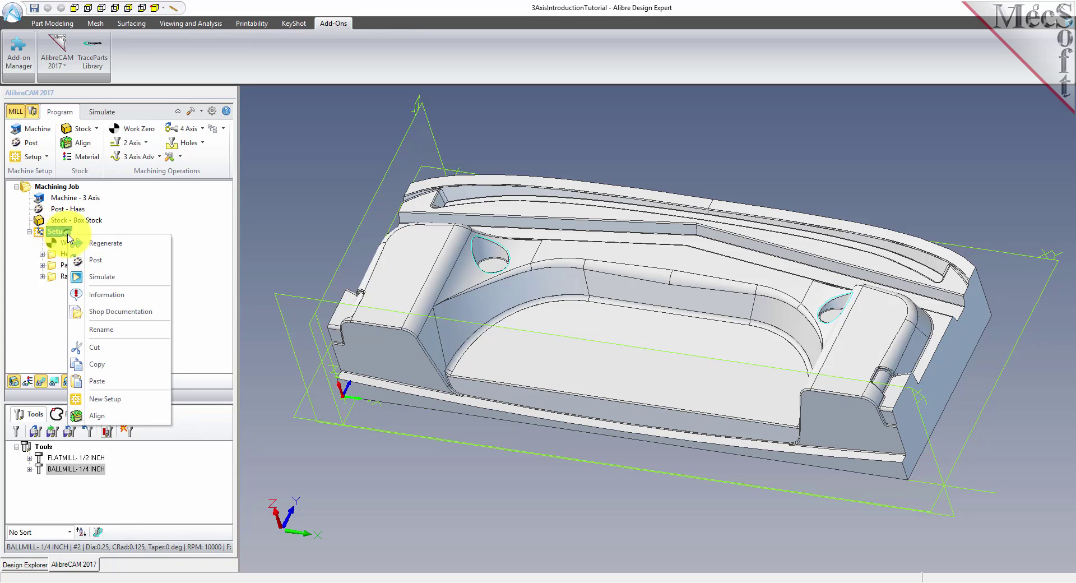
{"action": "left_click", "coordinate": [144, 297]}
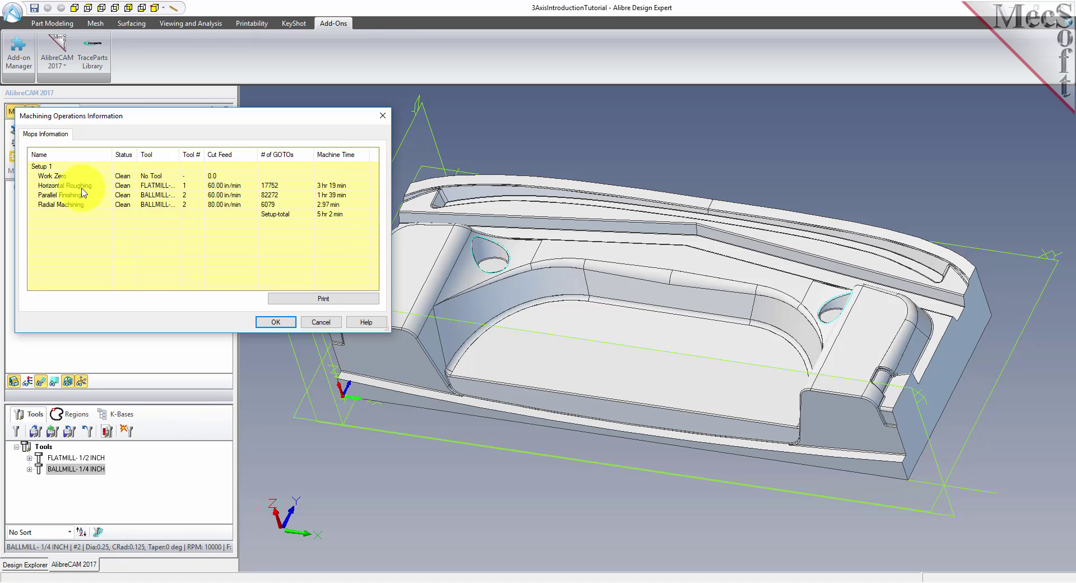
{"action": "left_click", "coordinate": [42, 166]}
{"action": "left_click", "coordinate": [49, 179]}
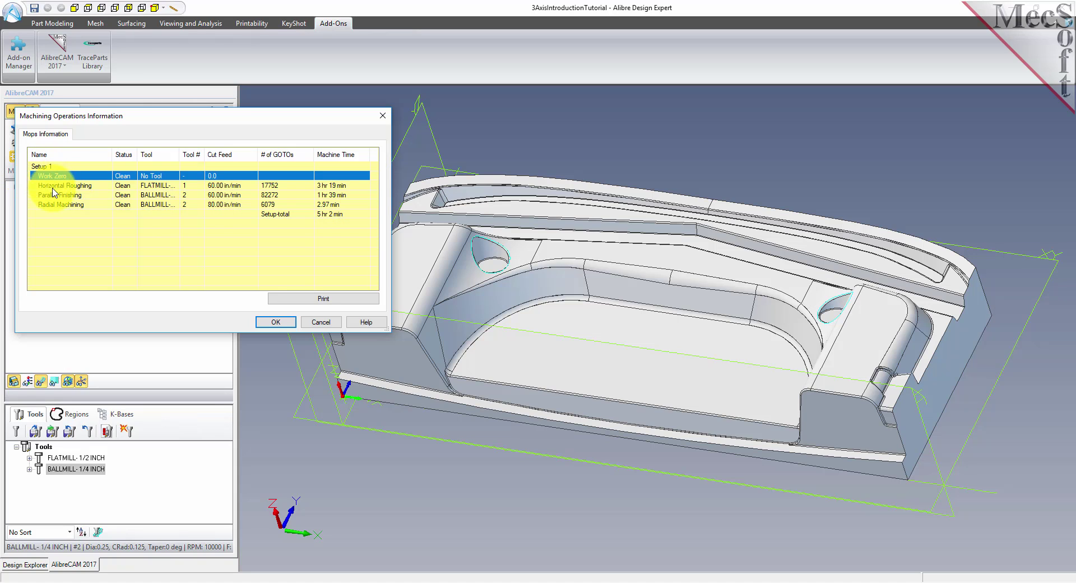
{"action": "left_click", "coordinate": [53, 189]}
{"action": "left_click", "coordinate": [55, 196]}
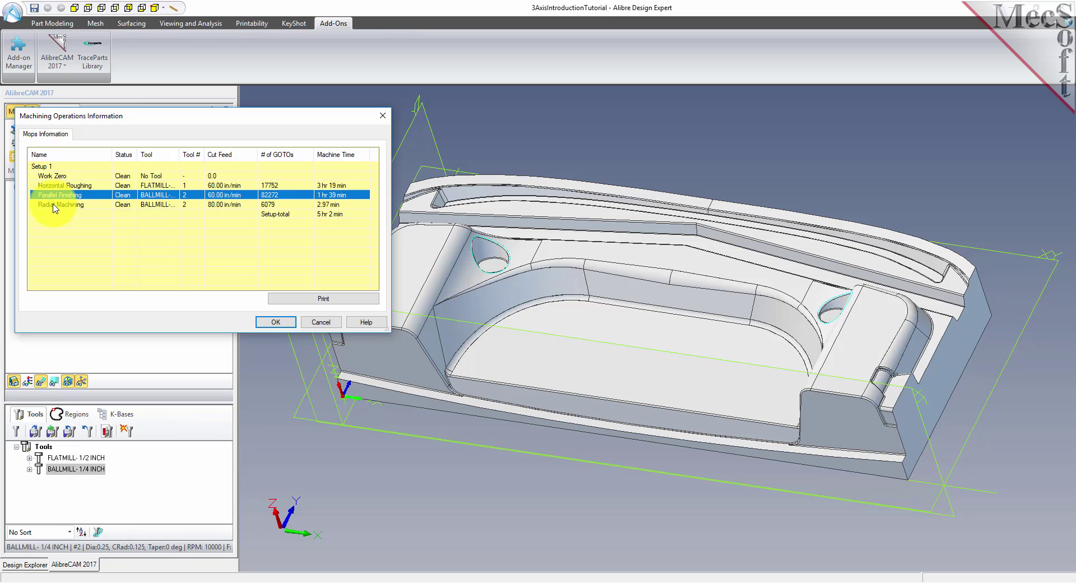
{"action": "left_click", "coordinate": [54, 205]}
{"action": "left_click_drag", "start_coordinate": [119, 116], "coordinate": [397, 228]}
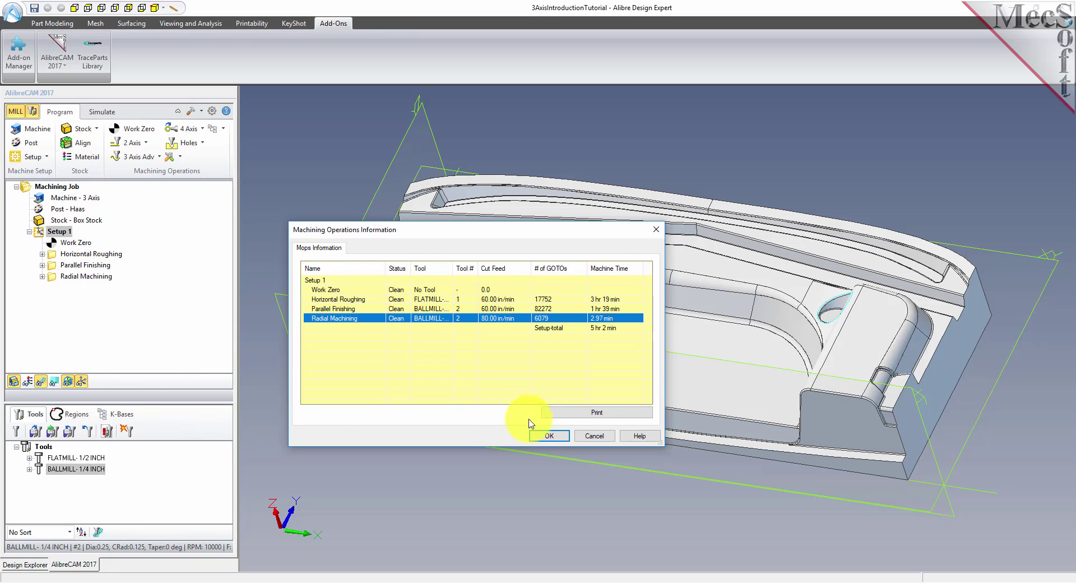
Close the machining operations information and save Setup 1's shop documentation as 3AxisIntroductionTutorial.html with output template Template1
{"action": "left_click", "coordinate": [548, 436]}
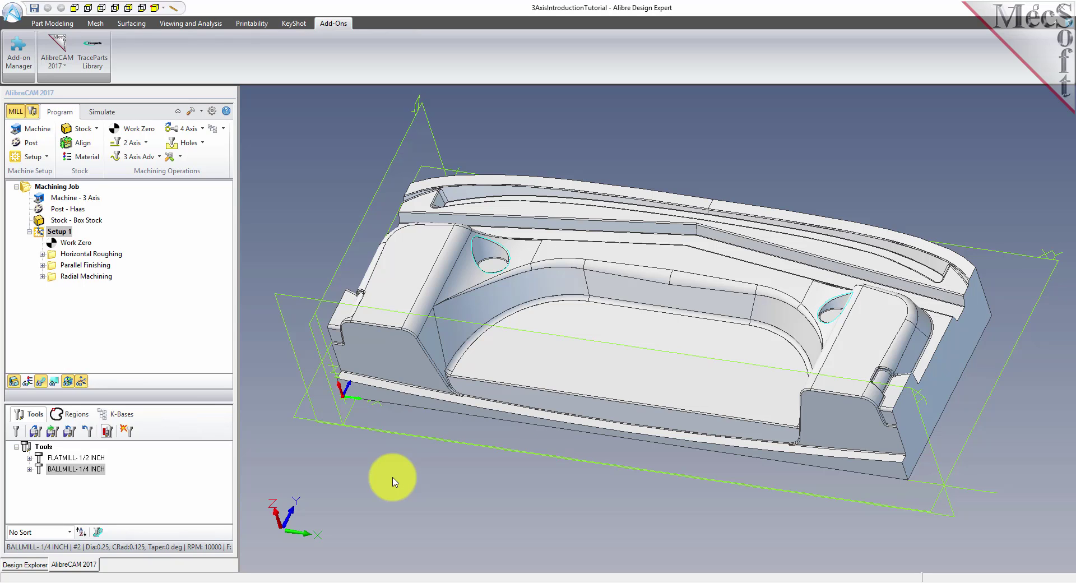
{"action": "left_click", "coordinate": [40, 231]}
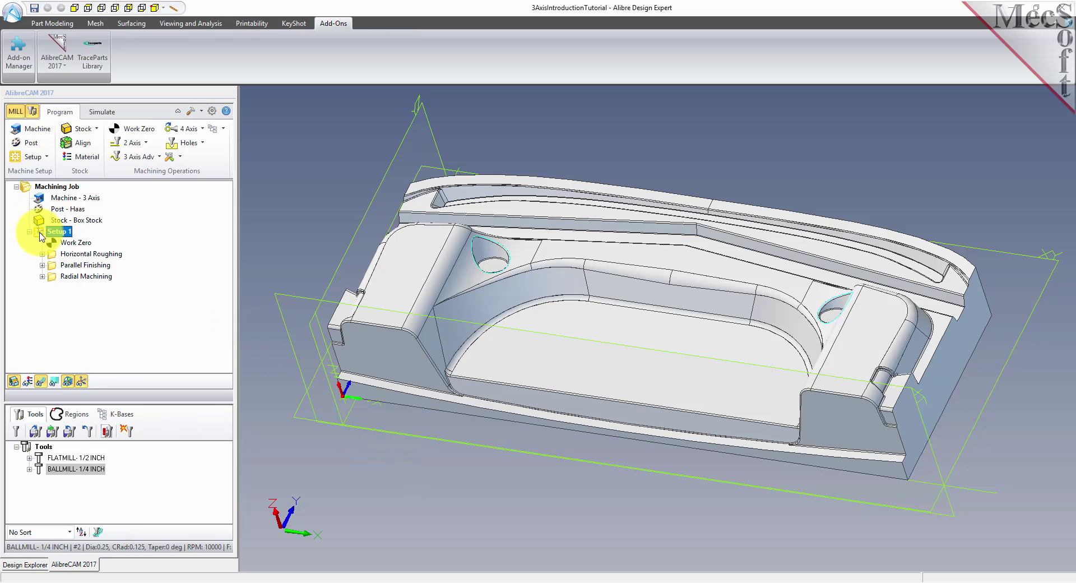
{"action": "right_click", "coordinate": [59, 232]}
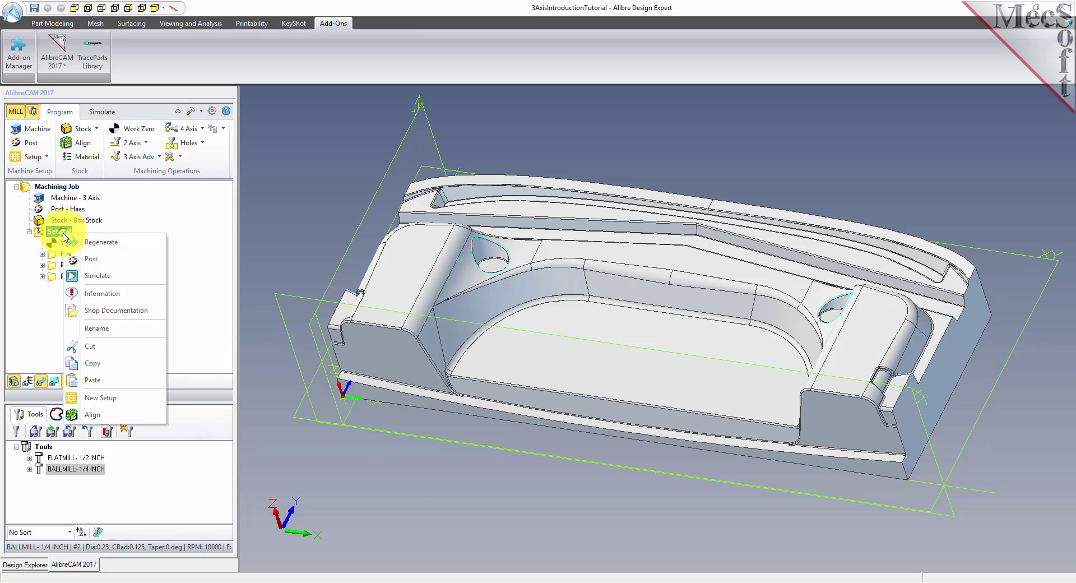
{"action": "left_click", "coordinate": [160, 315]}
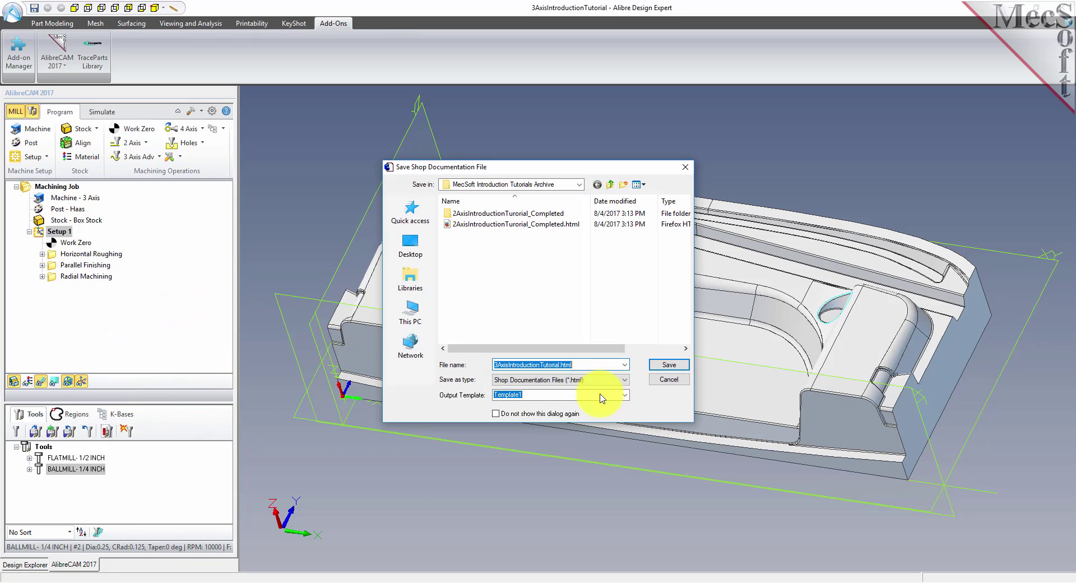
{"action": "left_click", "coordinate": [624, 395]}
{"action": "left_click", "coordinate": [532, 413]}
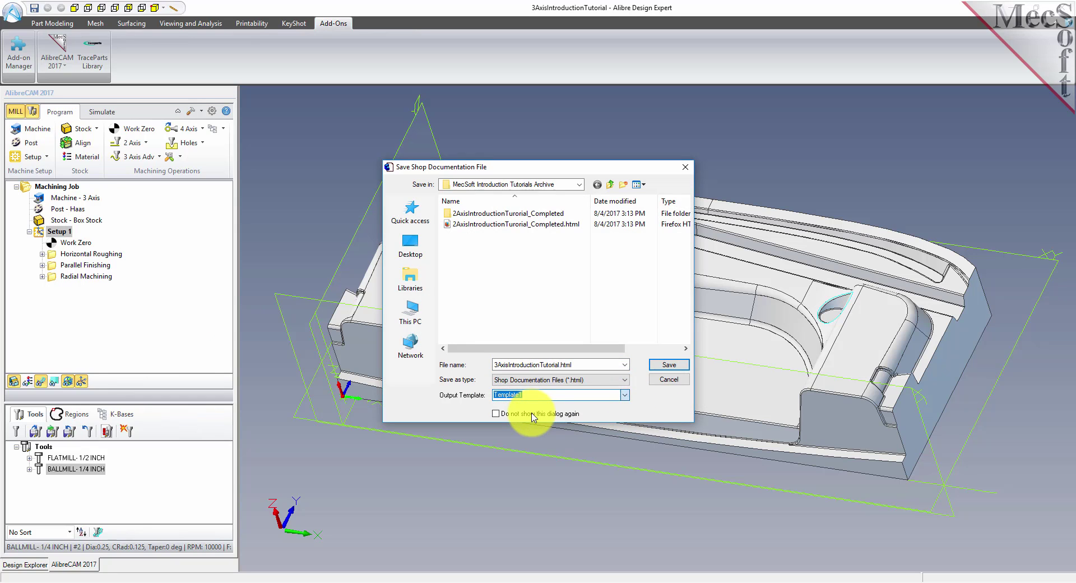
{"action": "left_click", "coordinate": [672, 364]}
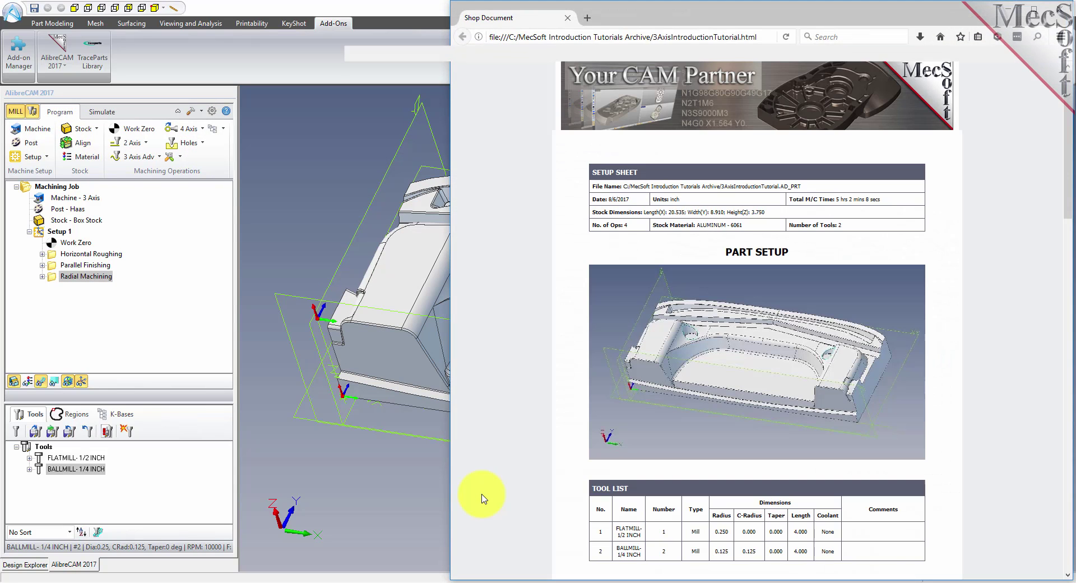
Review the generated shop document's setup sheet, tool list and the machining operations list with each toolpath image
{"action": "left_click_drag", "start_coordinate": [766, 213], "coordinate": [573, 223]}
{"action": "scroll", "coordinate": [560, 321], "scroll_direction": "down", "scroll_amount": 5}
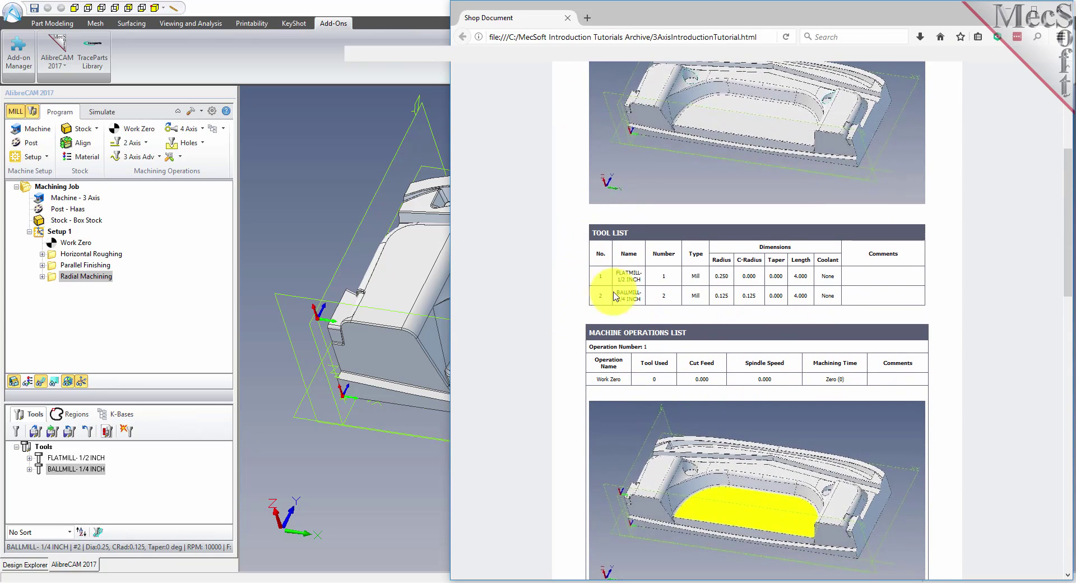
{"action": "scroll", "coordinate": [612, 355], "scroll_direction": "down", "scroll_amount": 5}
{"action": "scroll", "coordinate": [612, 355], "scroll_direction": "down", "scroll_amount": 11}
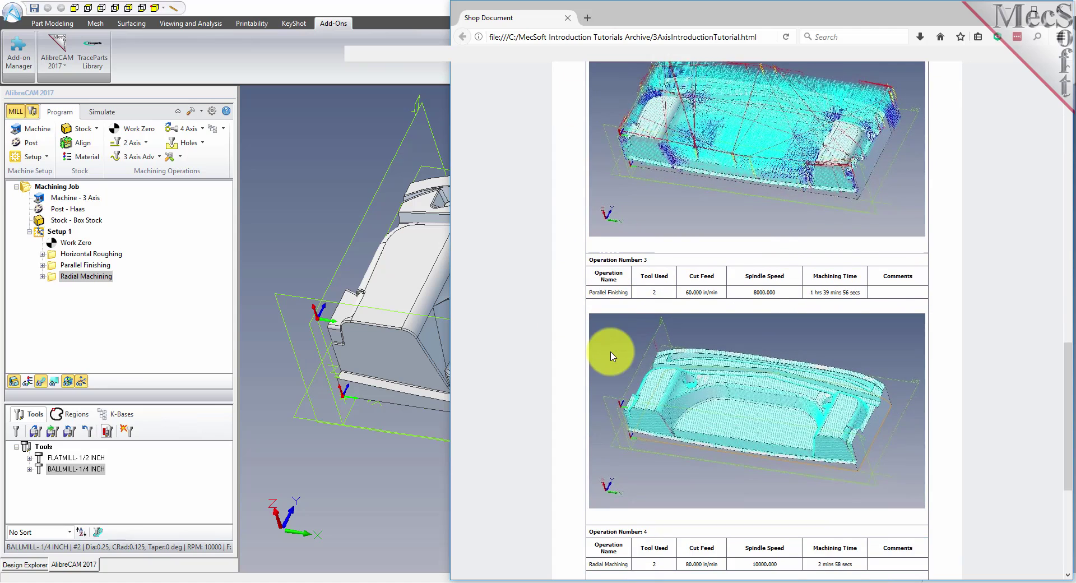